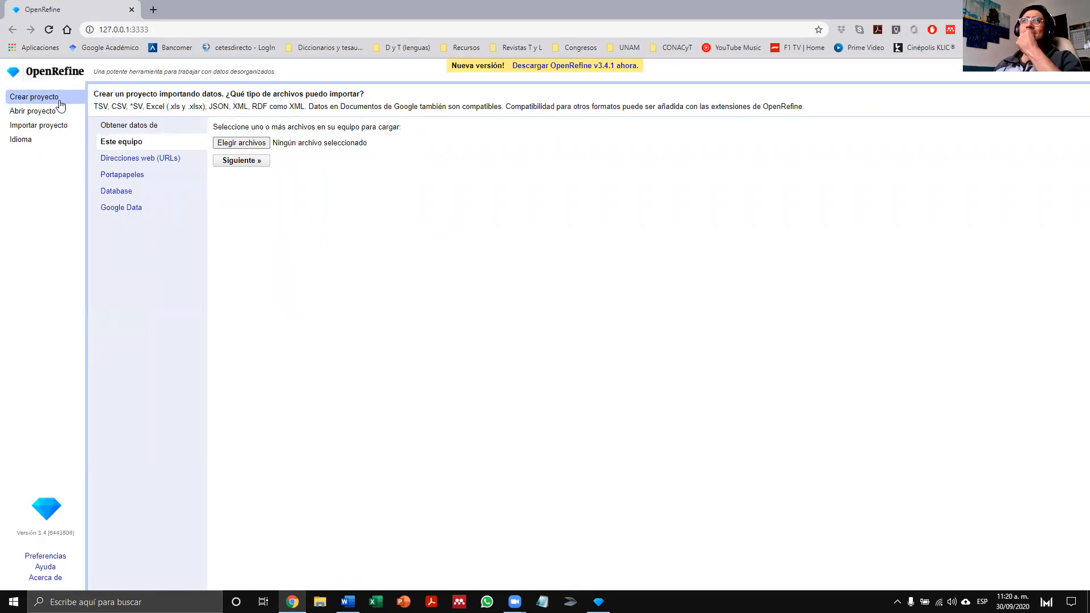
- Open the existing collection project and show 50 records per page
click(41, 112)
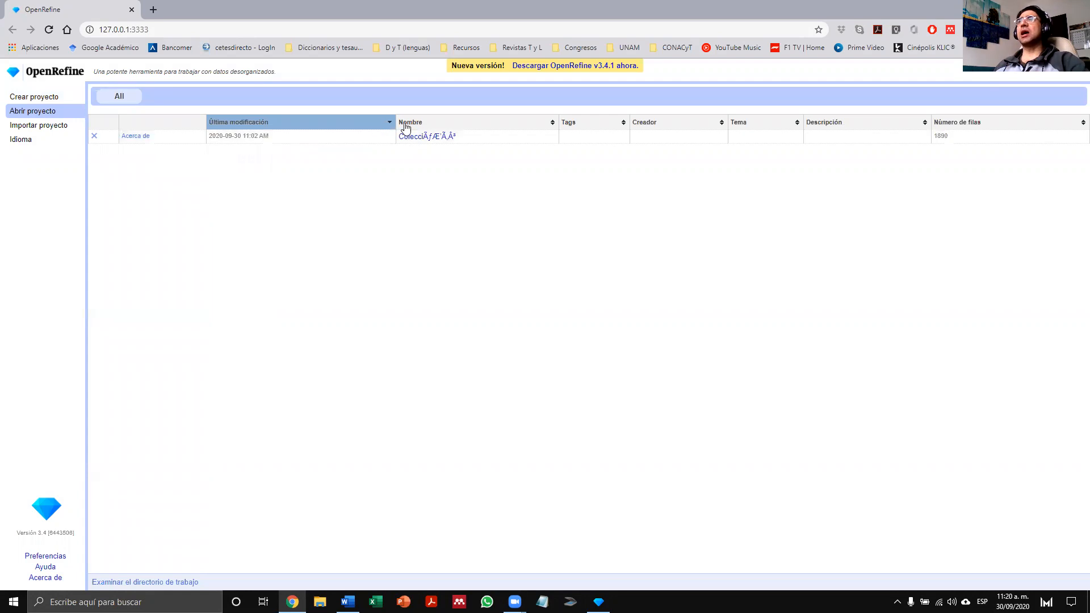
click(426, 139)
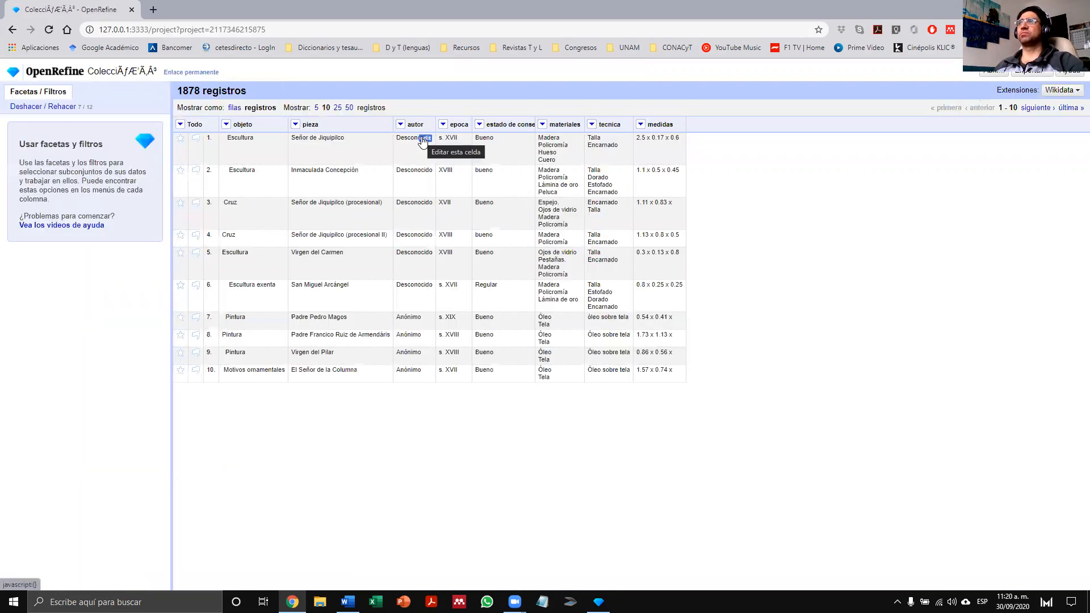
click(349, 108)
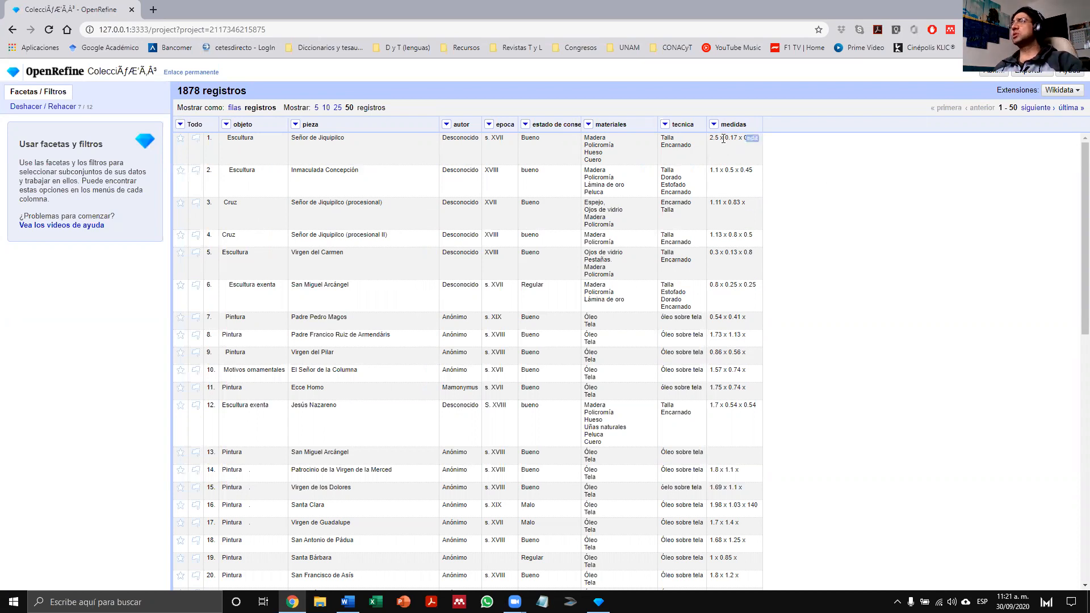
- Examine the "x" separators and surrounding spaces in the medidas values of the first records
drag(723, 139, 719, 140)
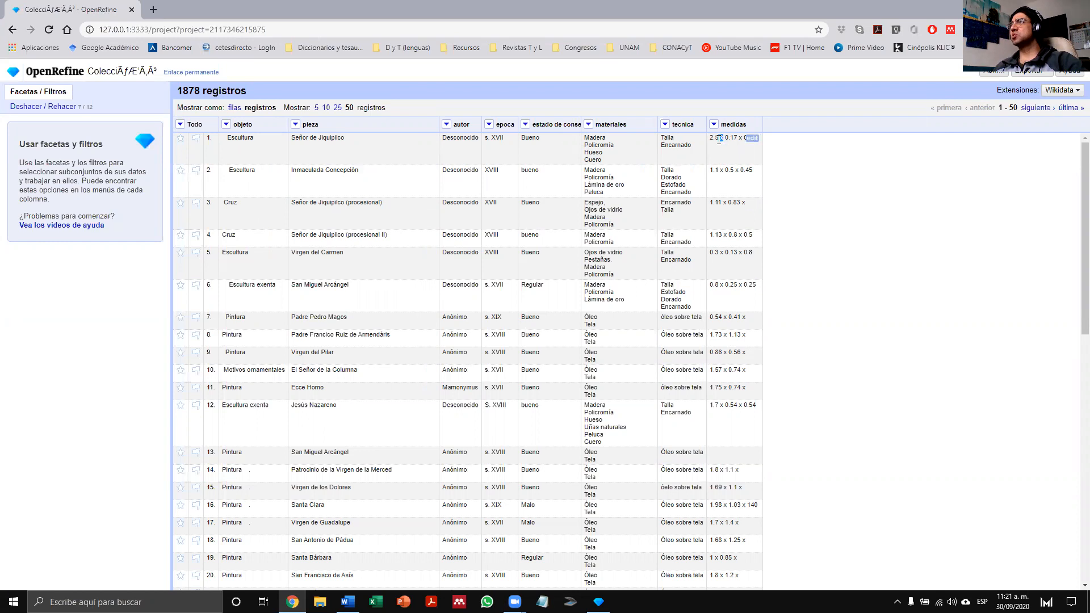
click(743, 139)
drag(743, 138, 738, 139)
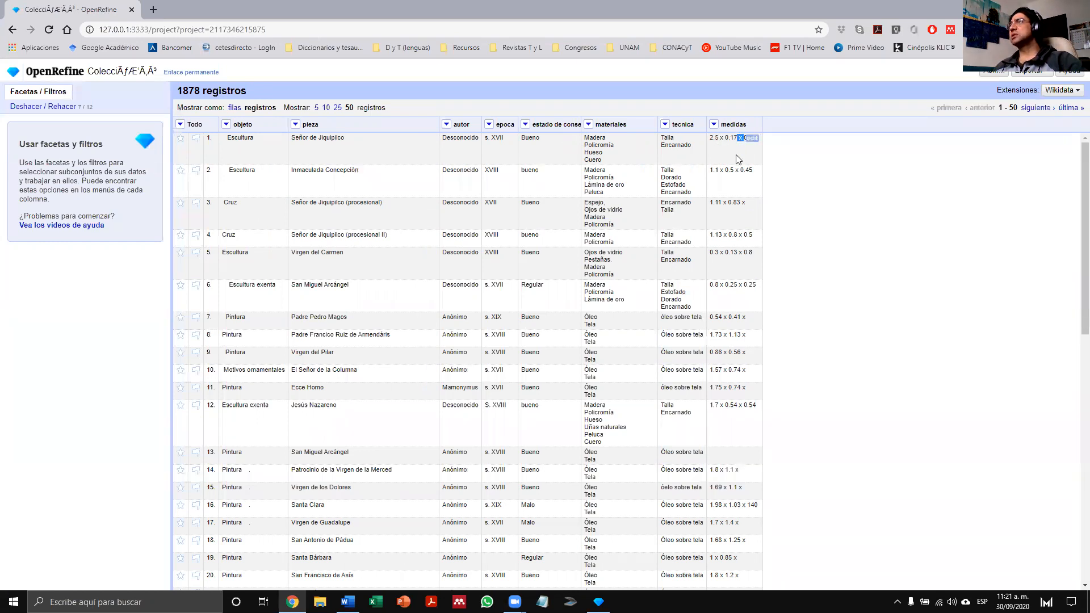
click(738, 172)
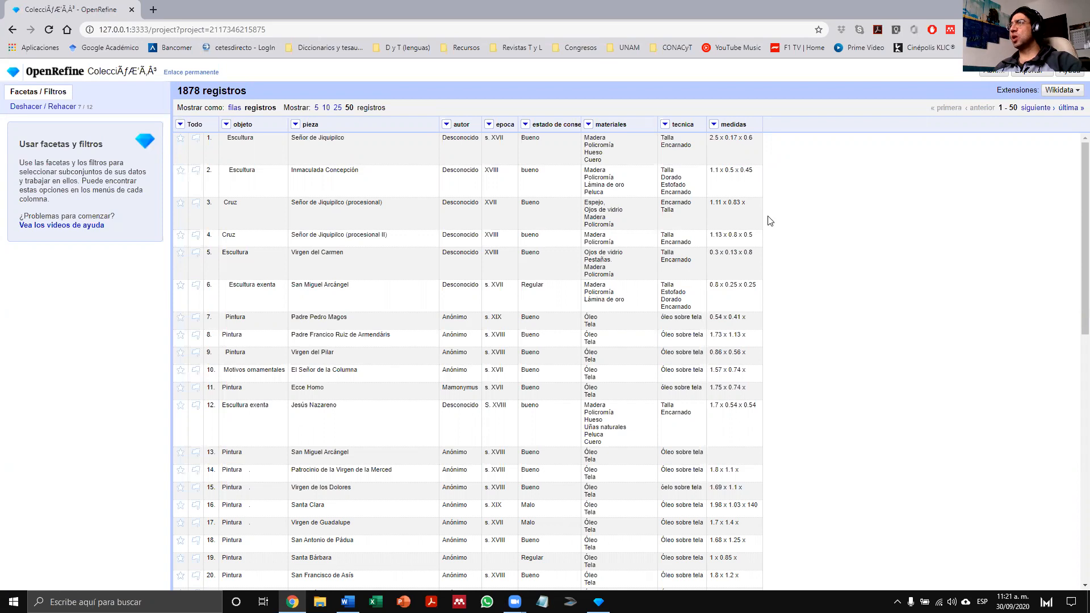
- Inspect the spaces around each "x" in record 3's medidas cell, then close its editor without applying changes
click(753, 203)
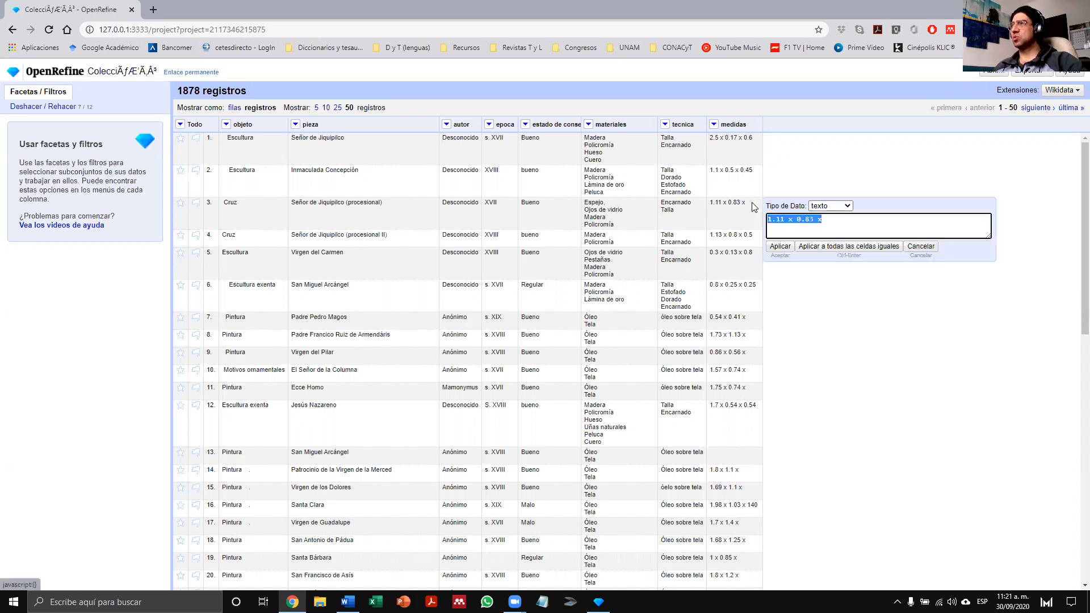
click(792, 222)
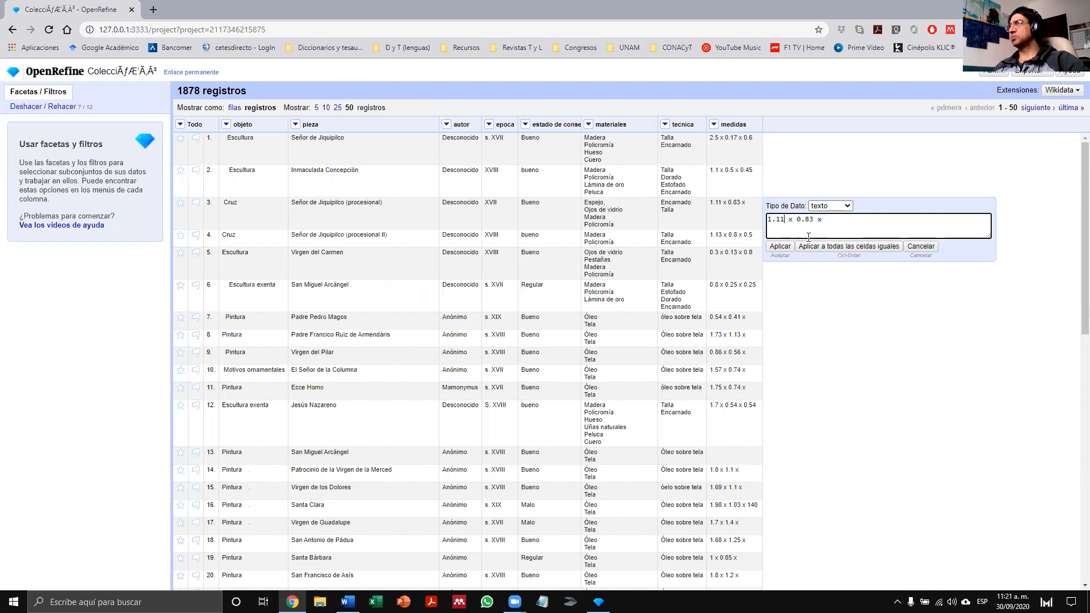
key(shift+Right)
key(shift+Right)
key(shift+Right)
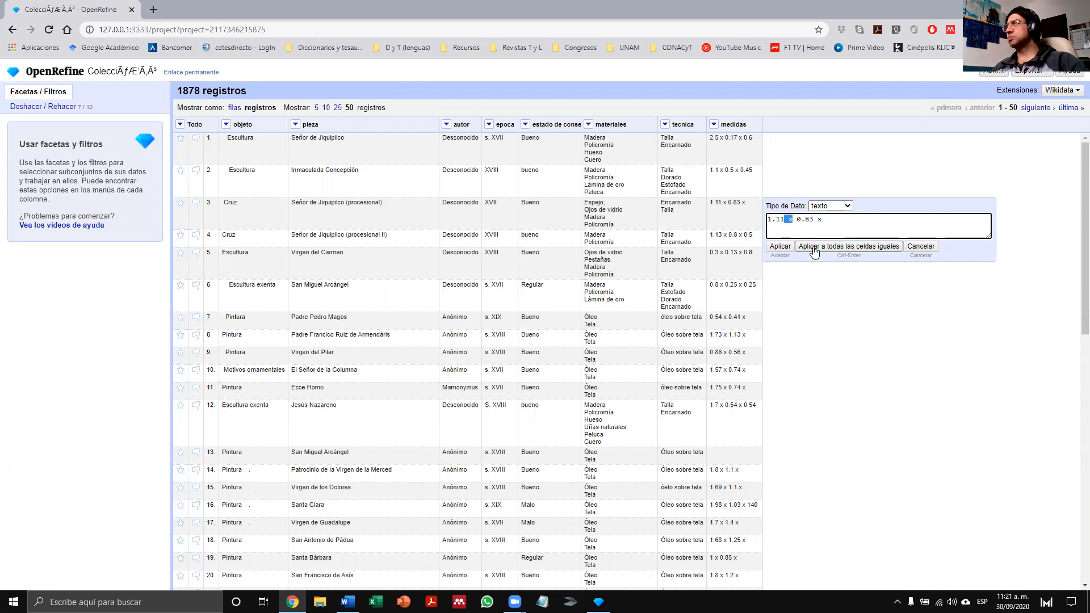
key(Right)
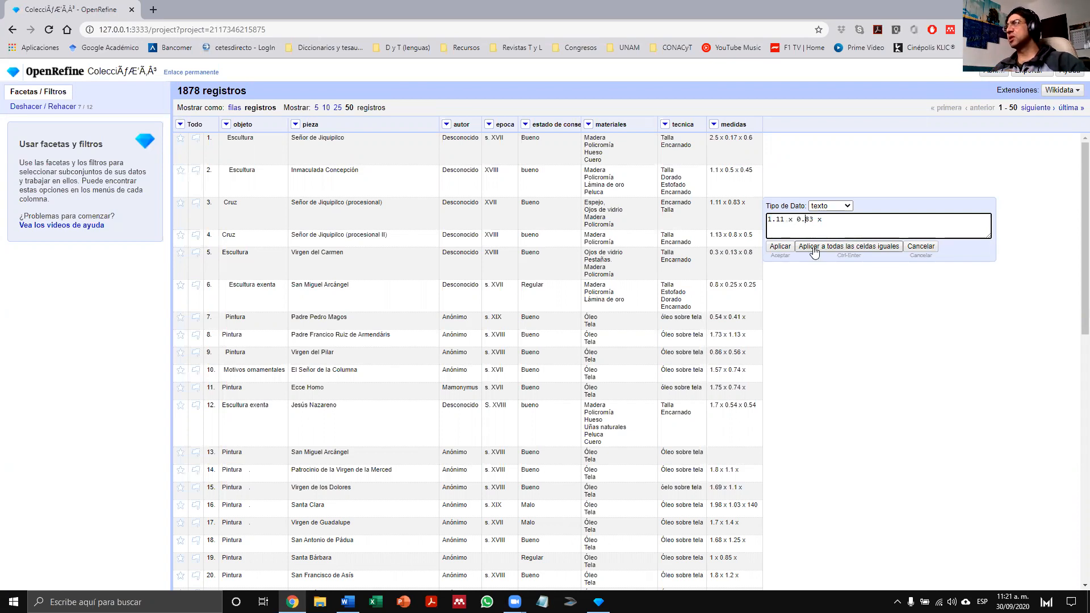
key(shift+Right)
key(shift+Right)
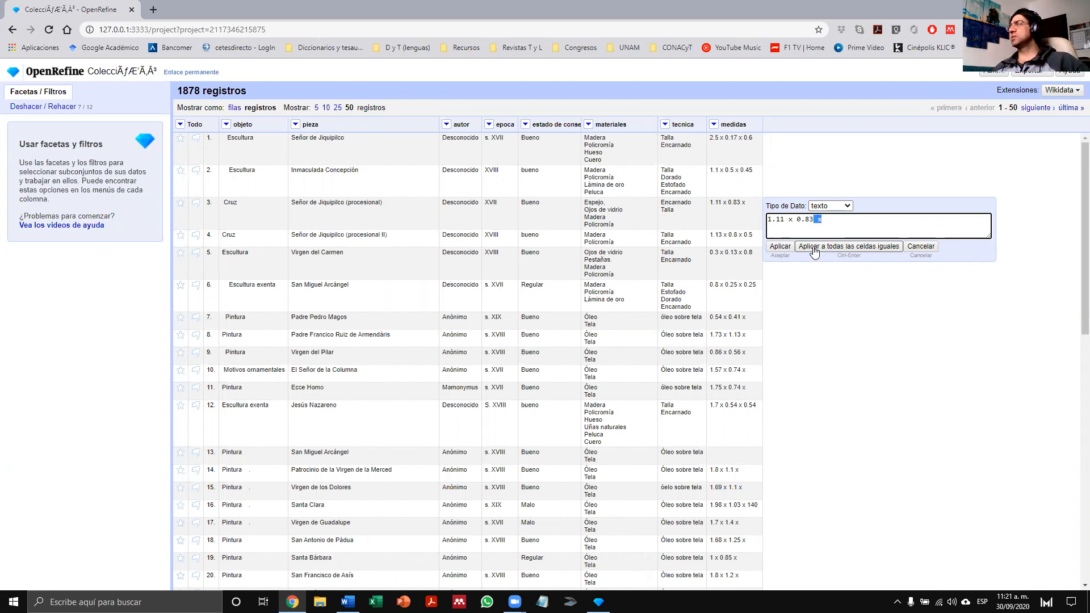
click(921, 246)
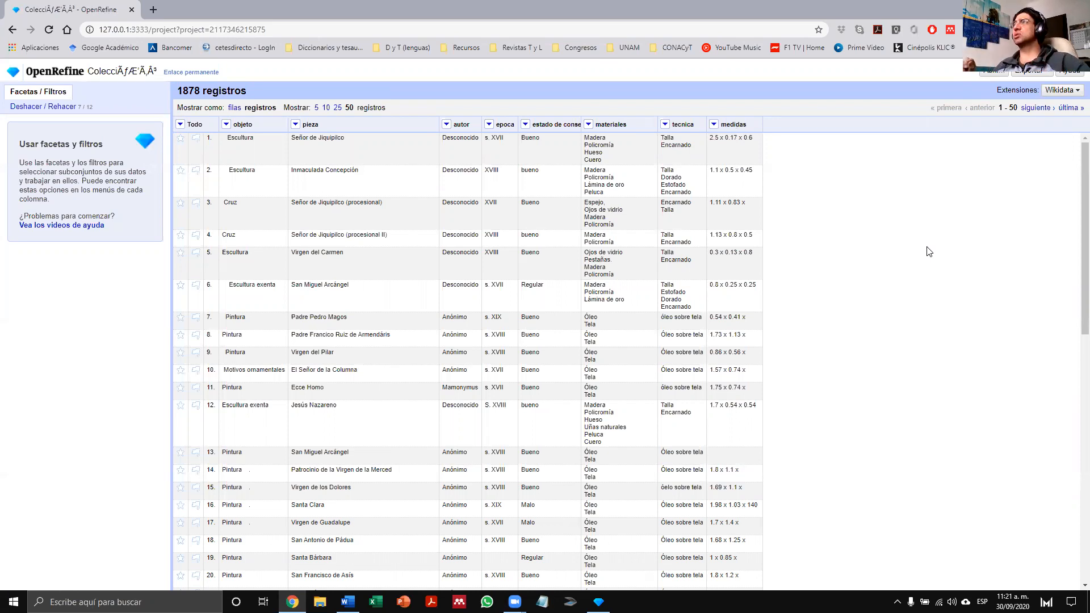
- Inspect the spacing around the separators in the medidas cells of records 16 and 21, leaving both unedited
mouse_move(753, 308)
scroll(753, 308, down, 3)
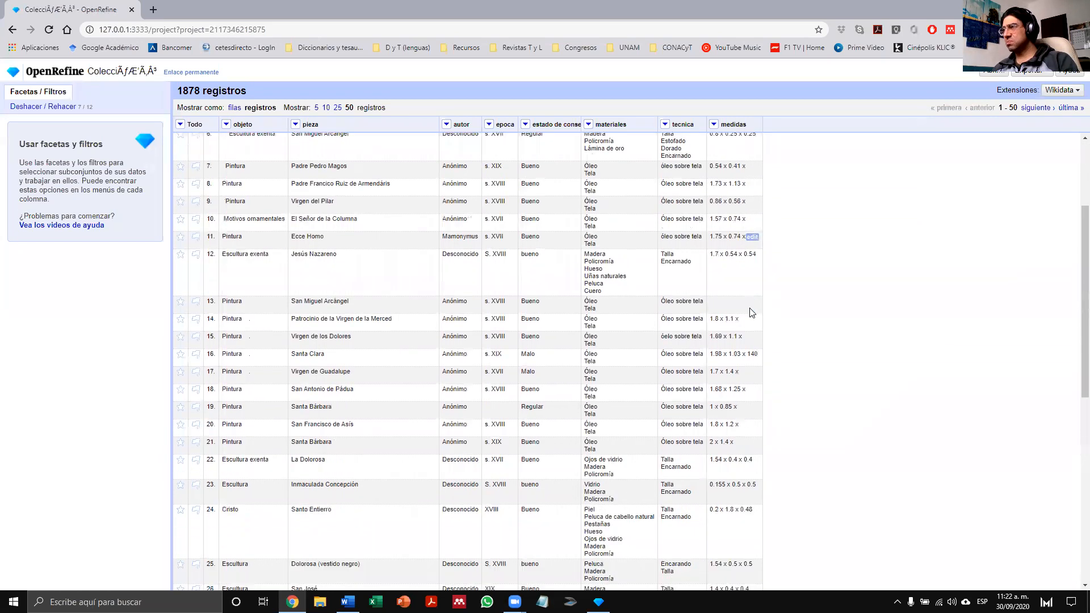
click(753, 355)
click(819, 372)
mouse_move(826, 374)
mouse_down()
mouse_move(807, 373)
mouse_move(817, 373)
mouse_up()
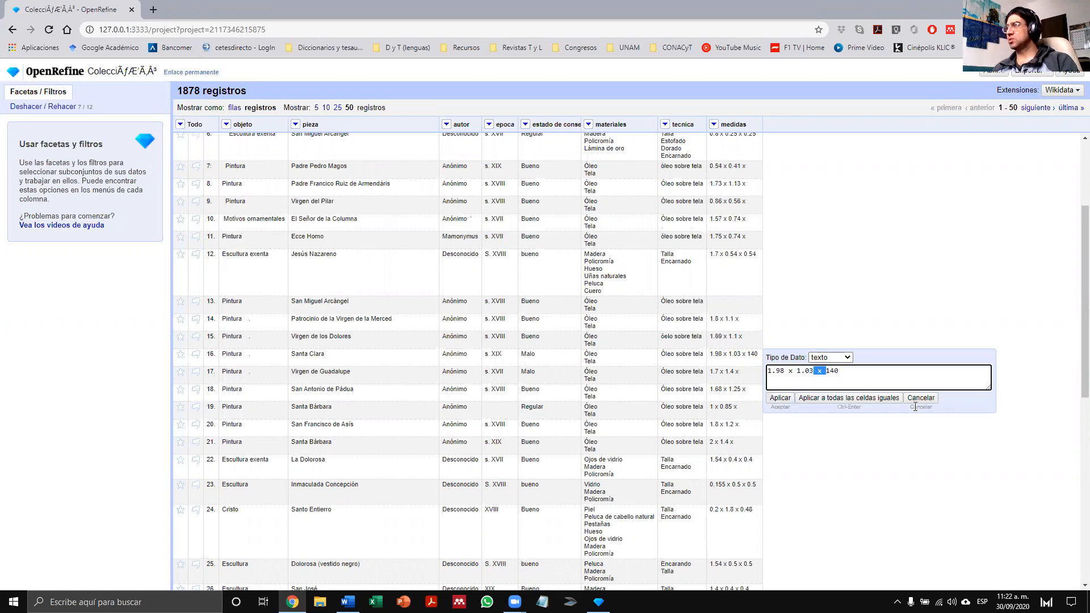
click(922, 399)
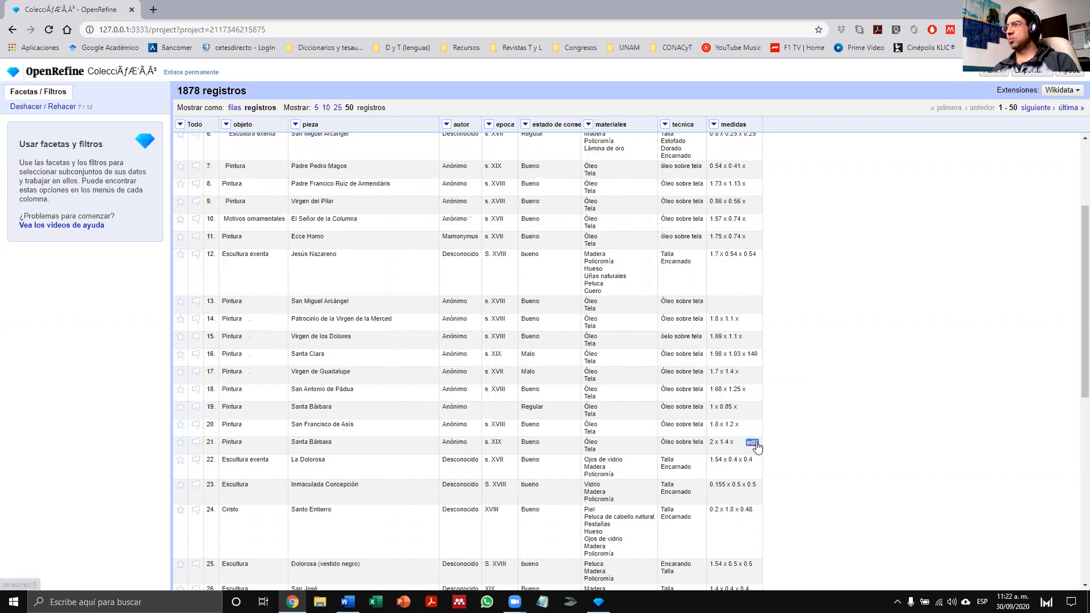
click(755, 443)
click(812, 462)
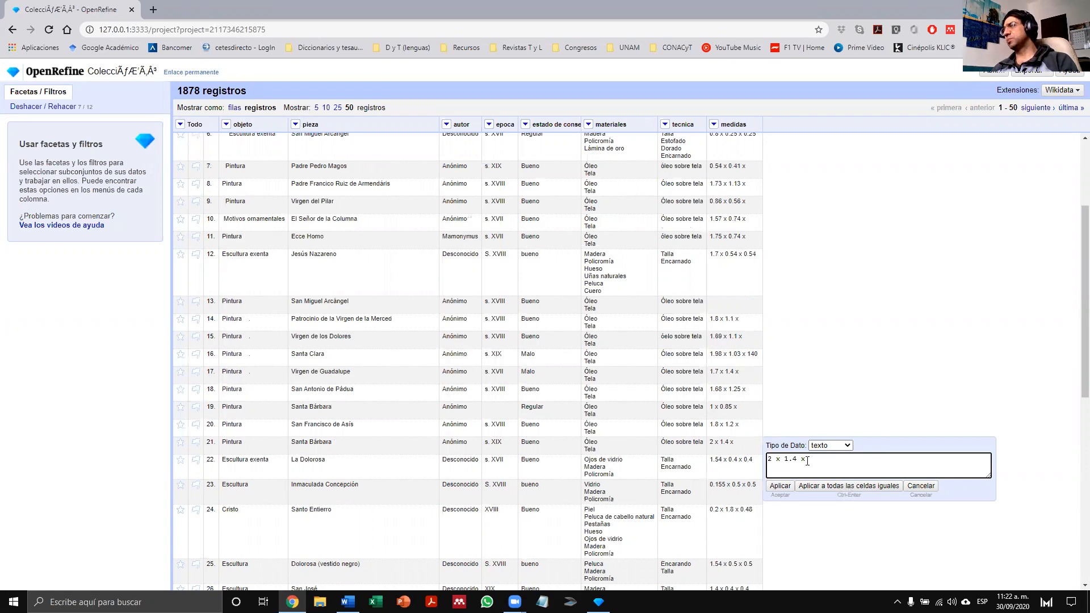
click(920, 486)
- Replace every space in the medidas column's cells with an empty string
click(714, 124)
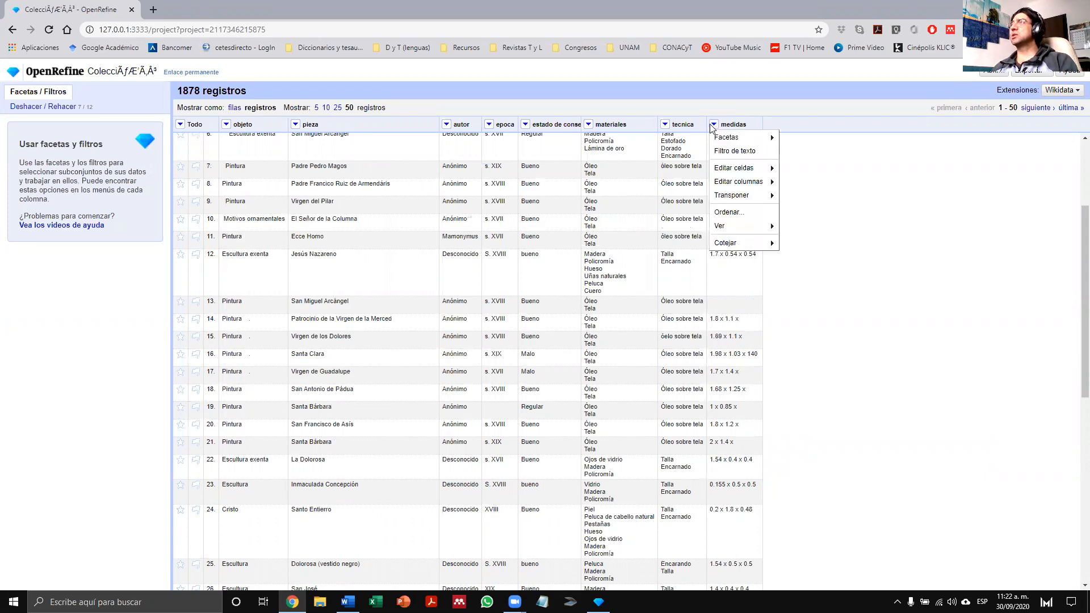
mouse_move(741, 170)
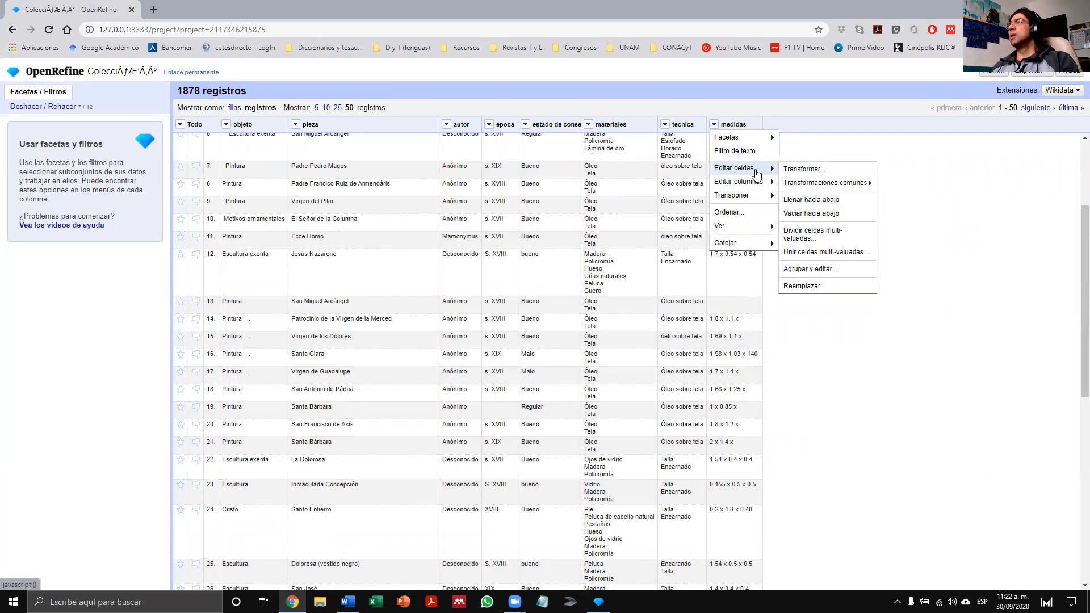
click(818, 289)
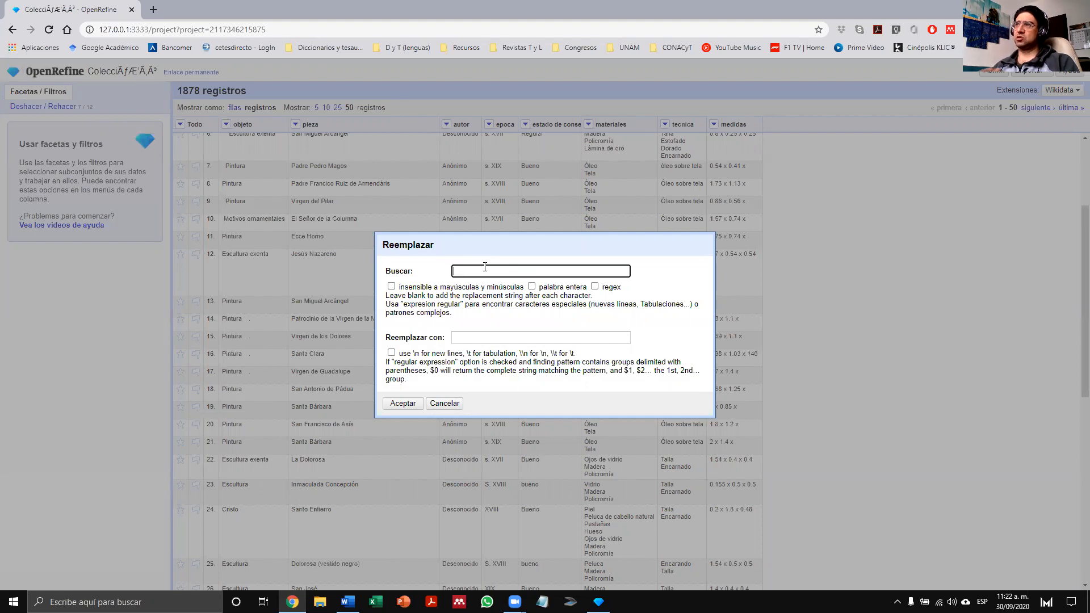
click(466, 339)
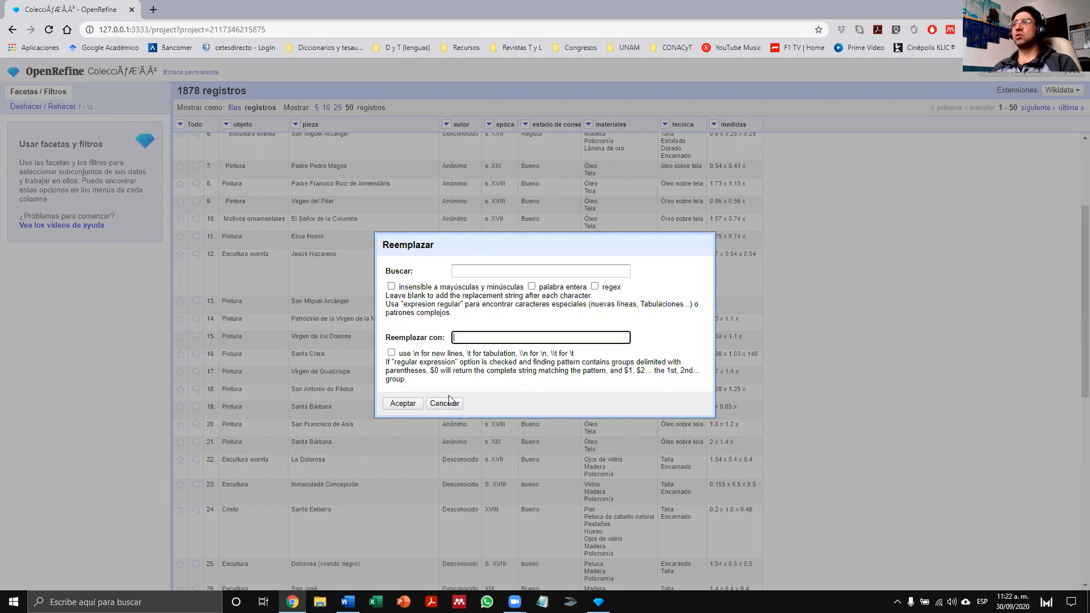
click(404, 404)
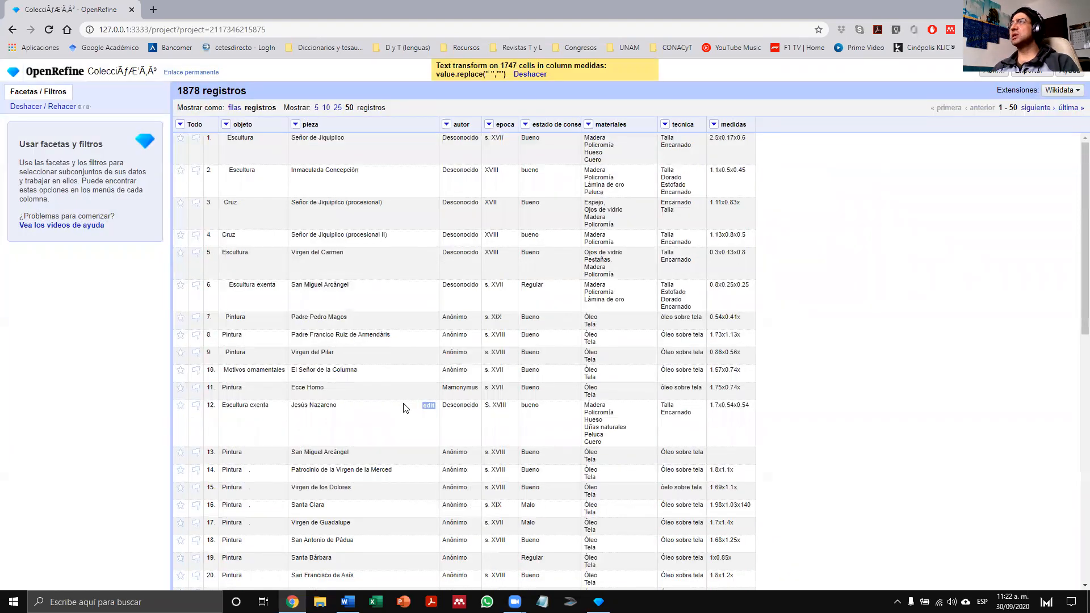
- Check record 1's medidas value for remaining spaces and close the cell editor without changes
click(746, 138)
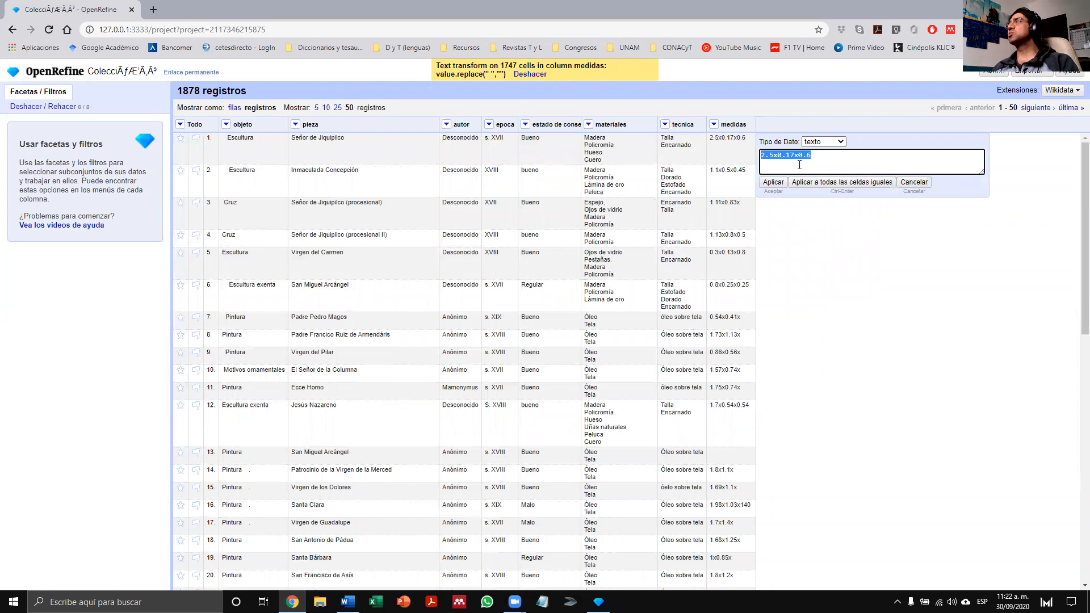
click(778, 164)
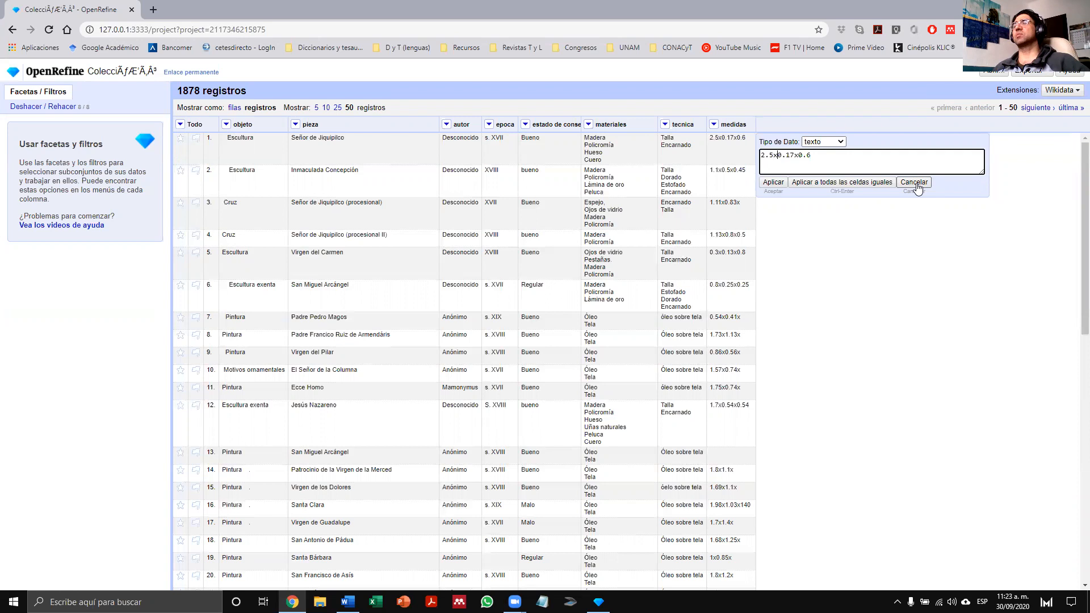
click(914, 183)
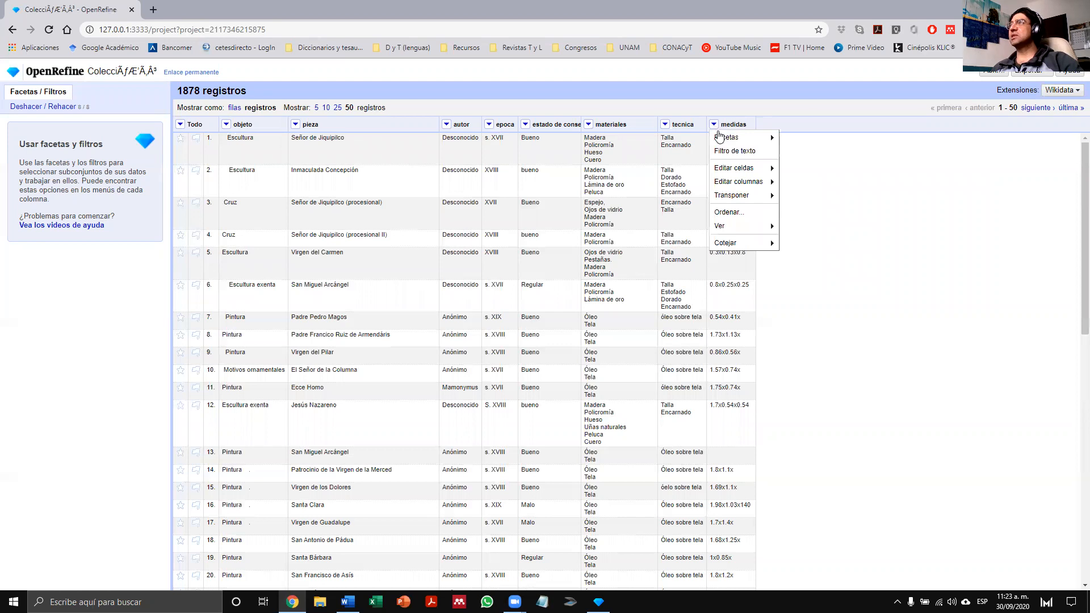
- Split the medidas column into several columns using "x" as the separator, with no column limit, removing the original column
mouse_move(743, 182)
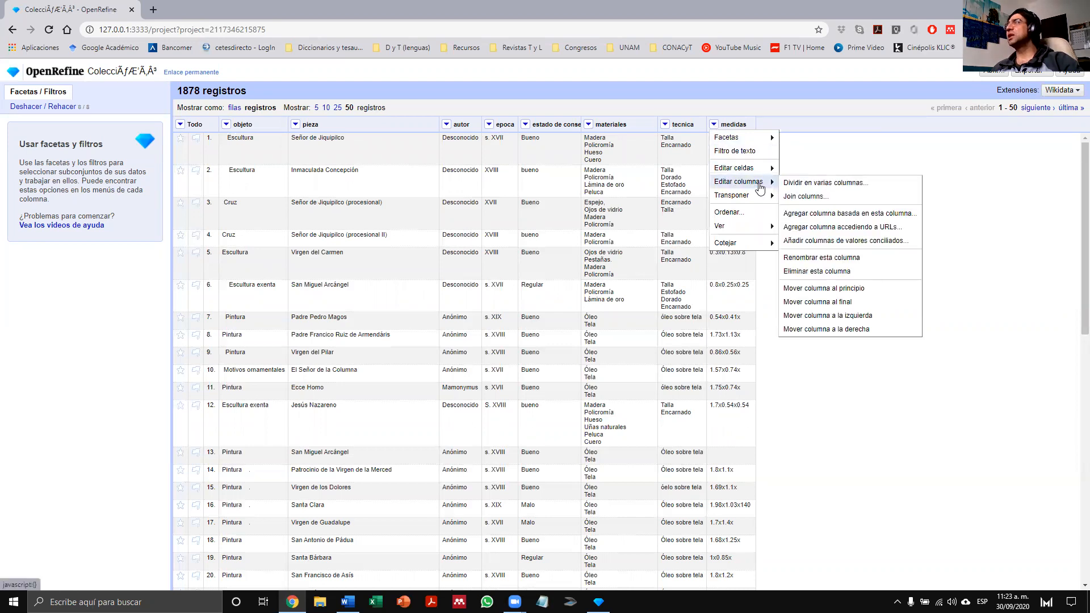
click(826, 183)
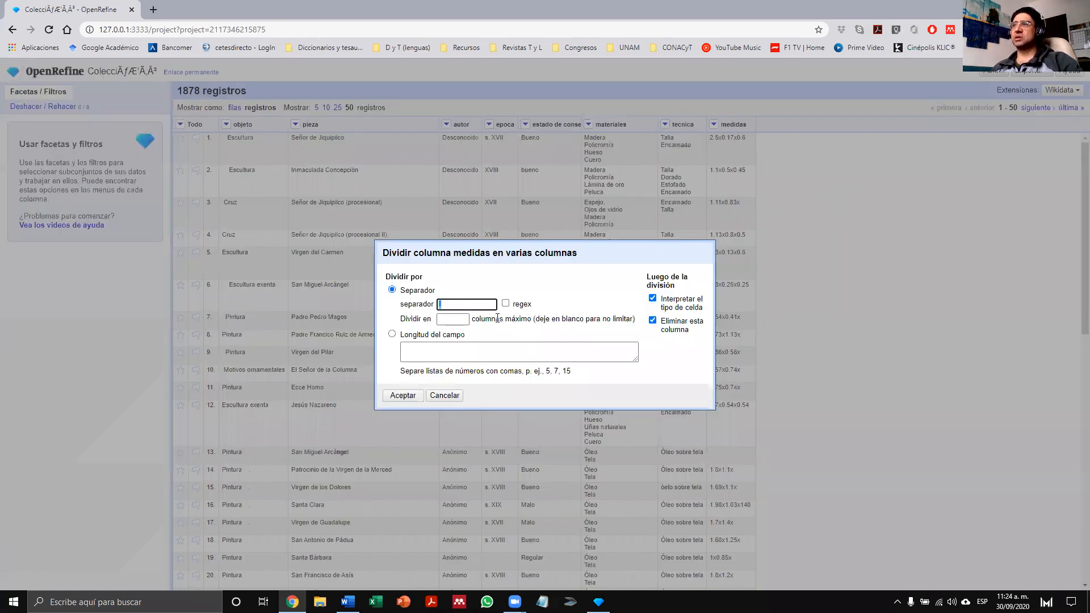
click(466, 305)
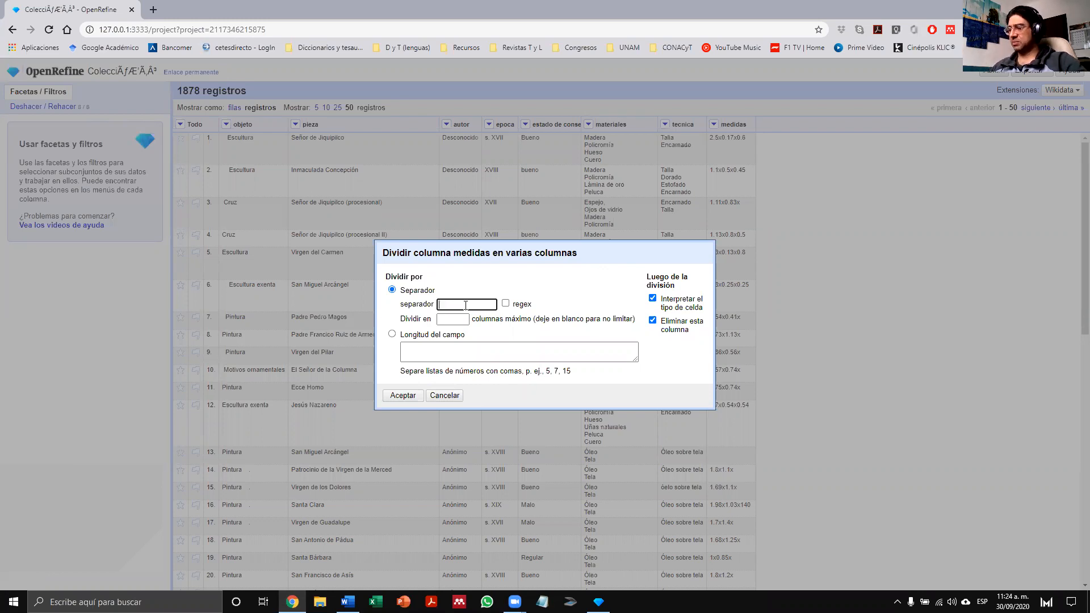
text(x)
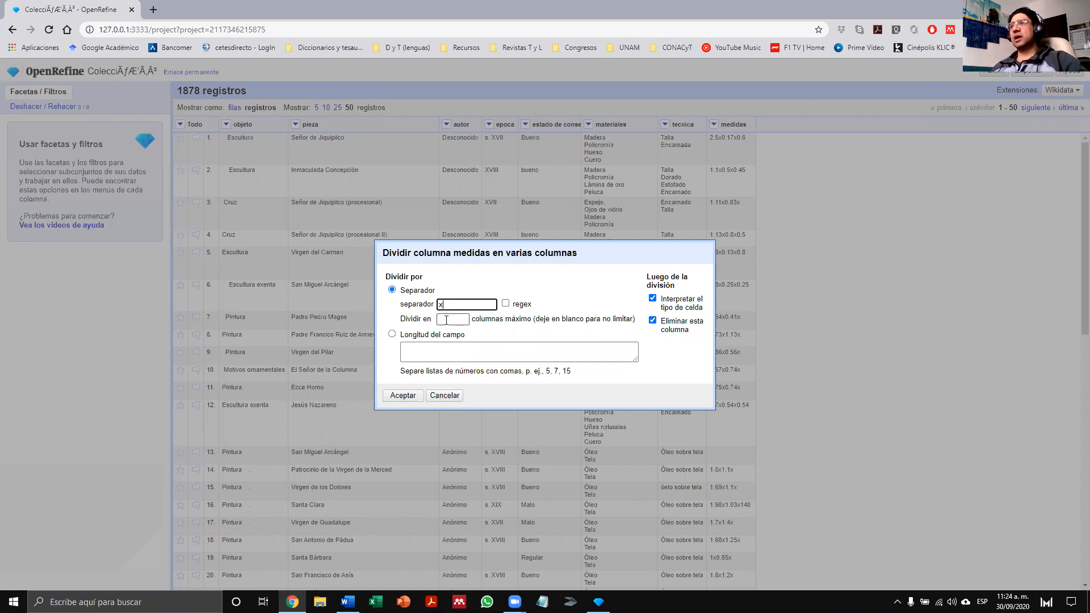
click(446, 320)
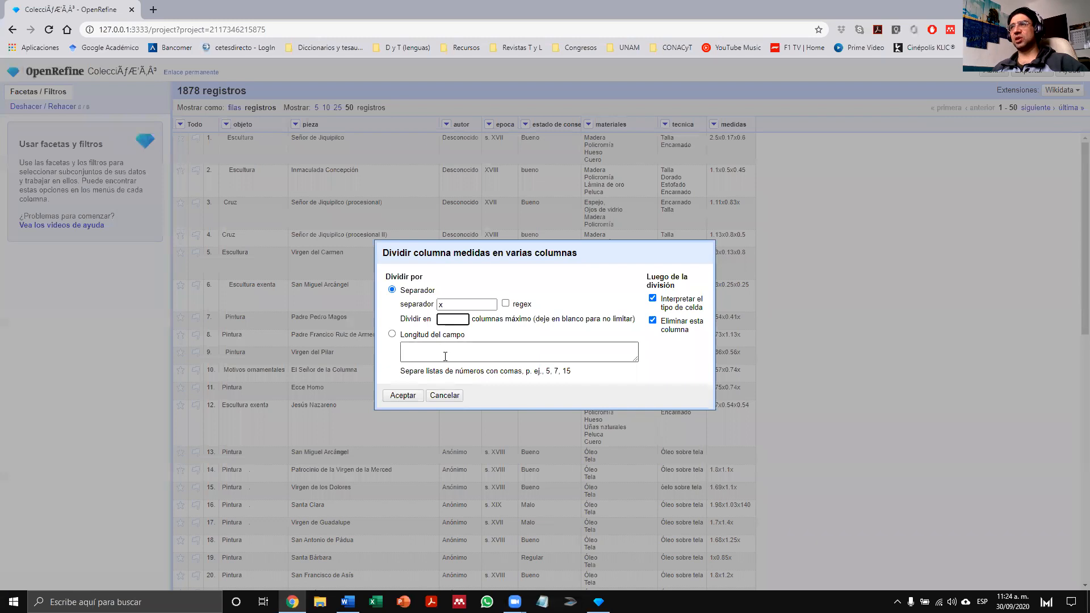
click(403, 396)
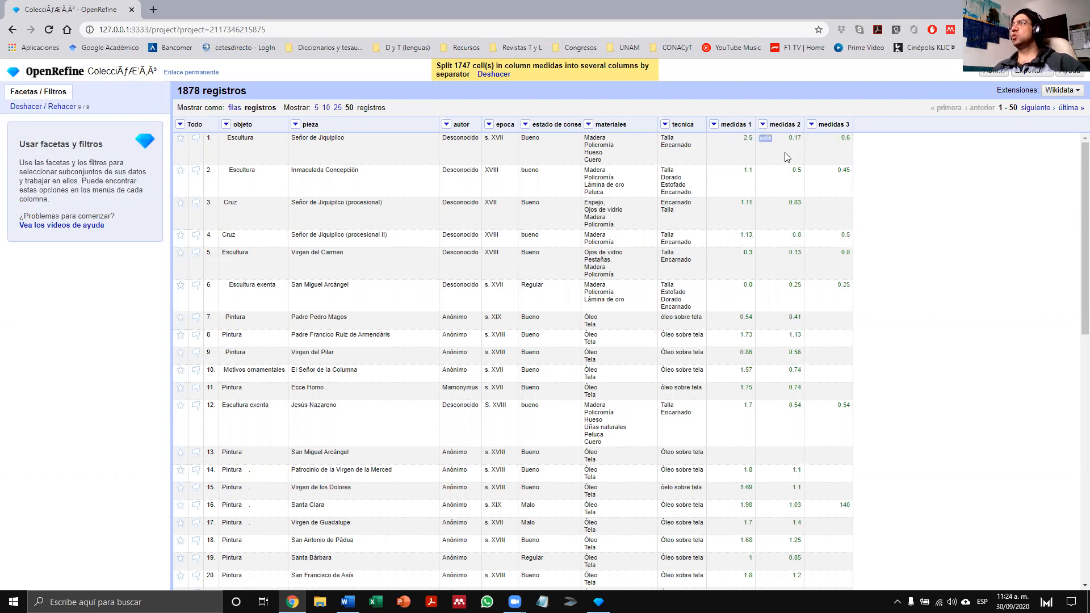
- Rename the medidas 1 column to "Eje X"
click(715, 125)
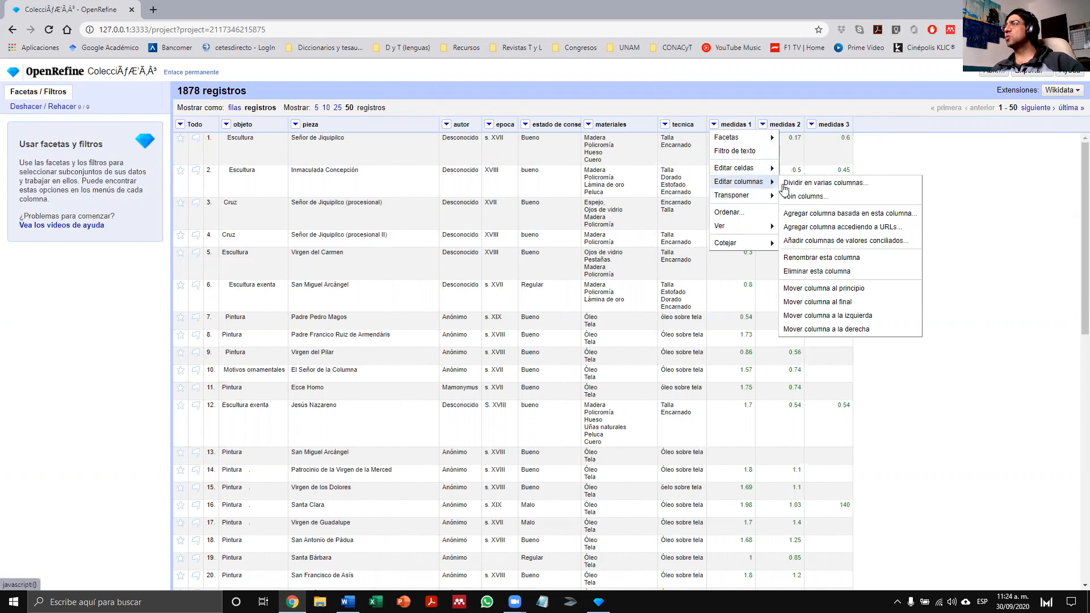
click(833, 263)
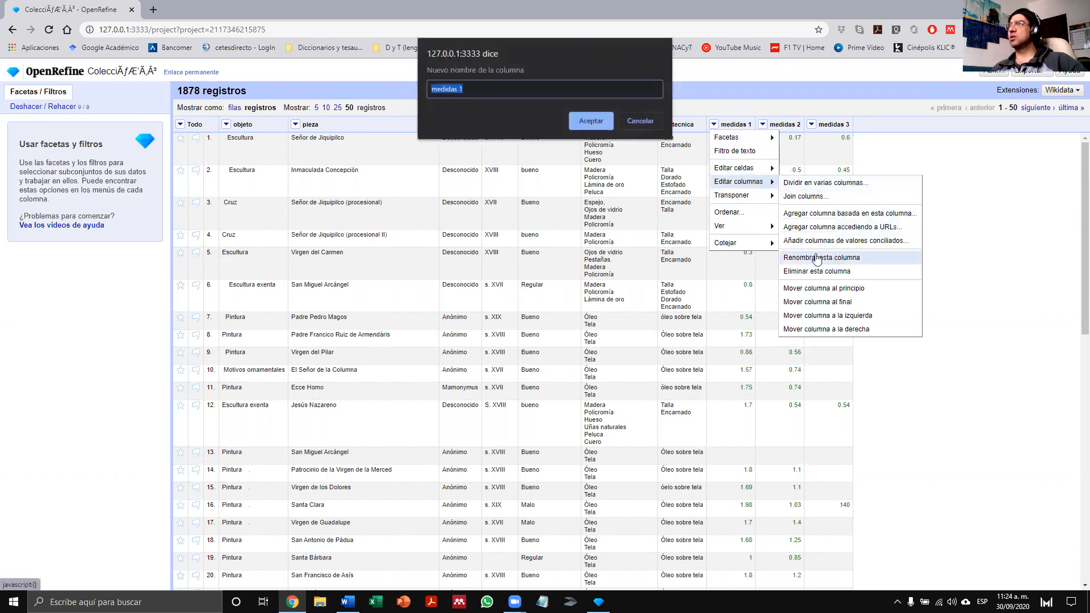
text(E)
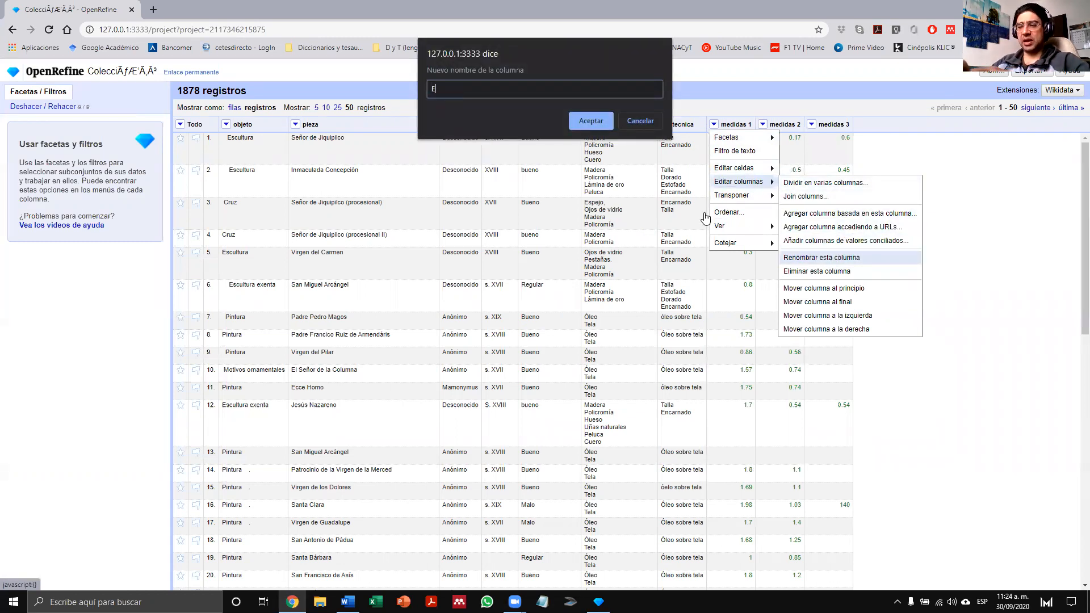
text(je X)
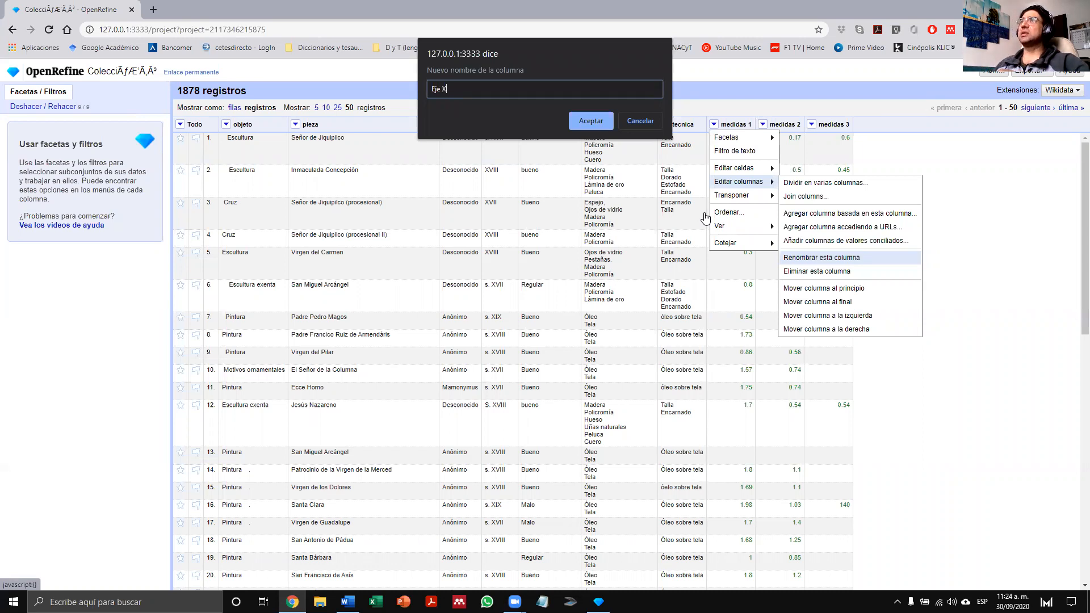
click(602, 122)
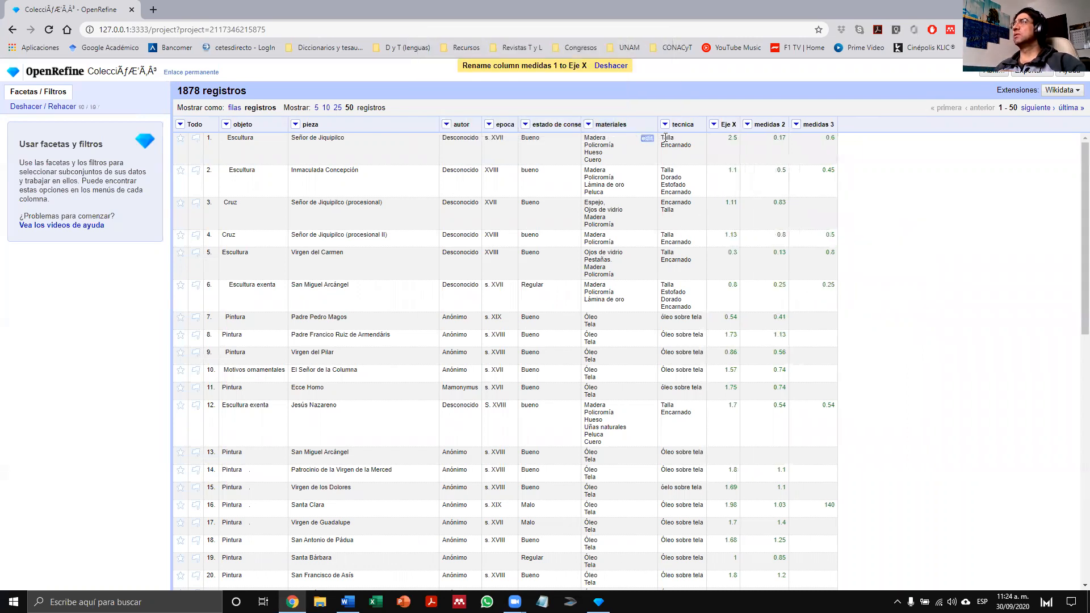
- Rename the medidas 2 column to "Eje Y"
click(747, 125)
mouse_move(773, 183)
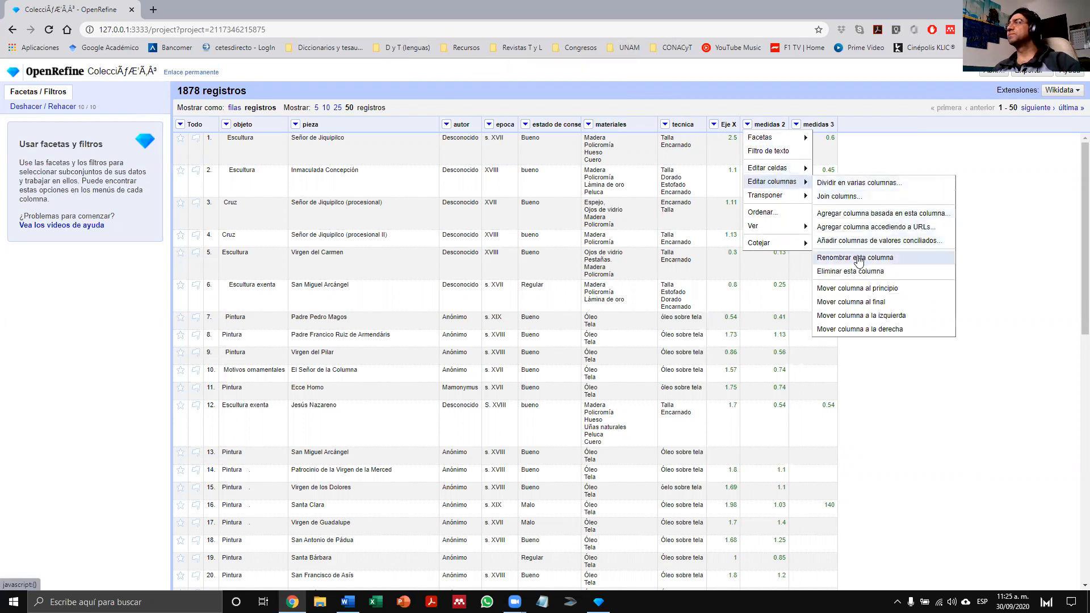
click(858, 260)
text(Eje)
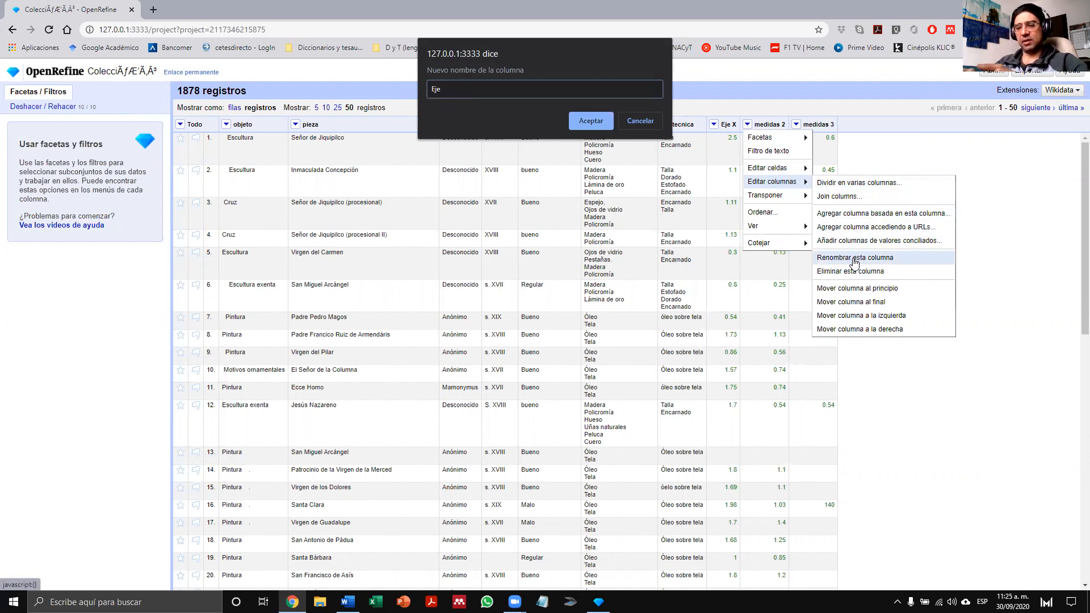
text(Y)
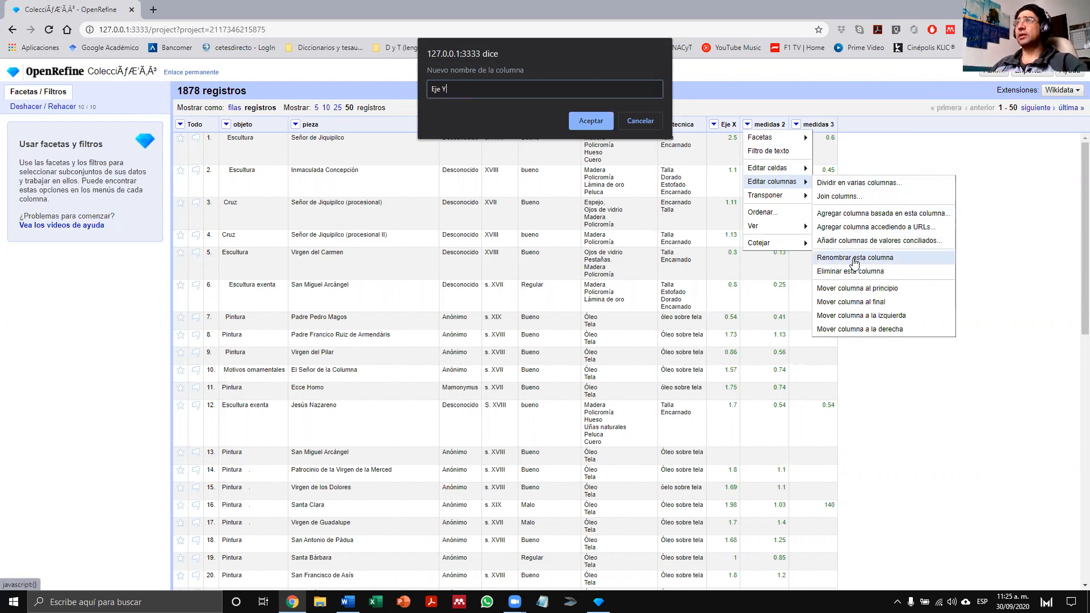
click(590, 117)
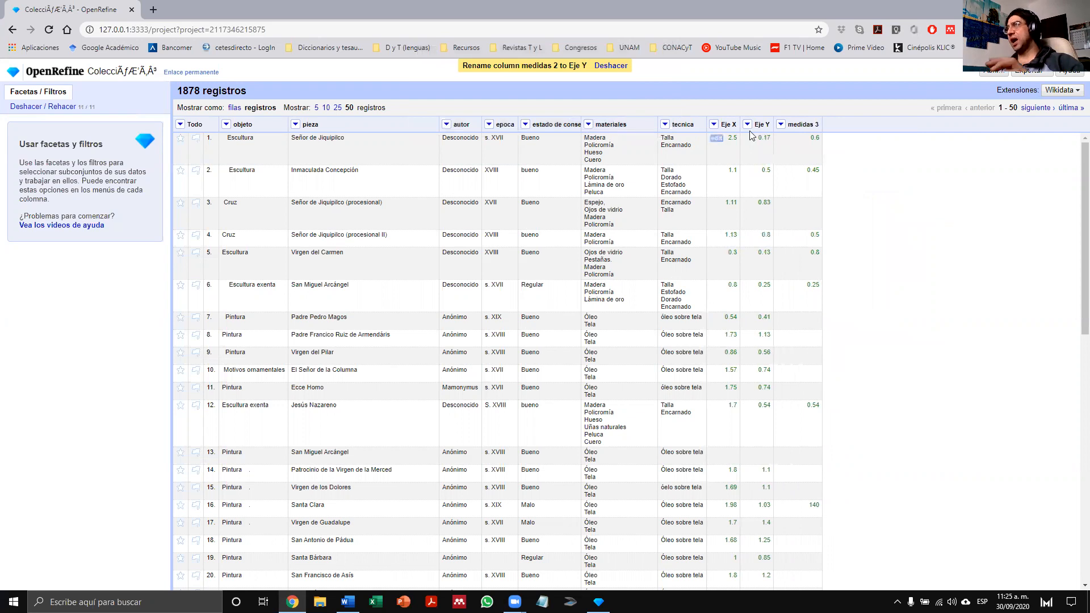
- Rename the medidas 3 column to "Eje Z"
click(783, 126)
mouse_move(807, 182)
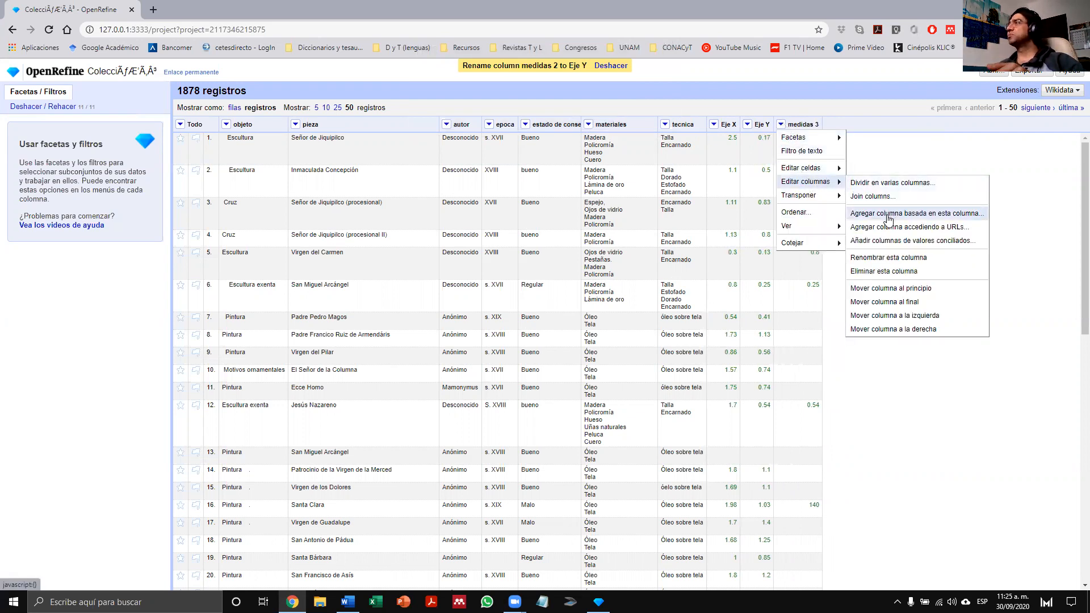
click(890, 262)
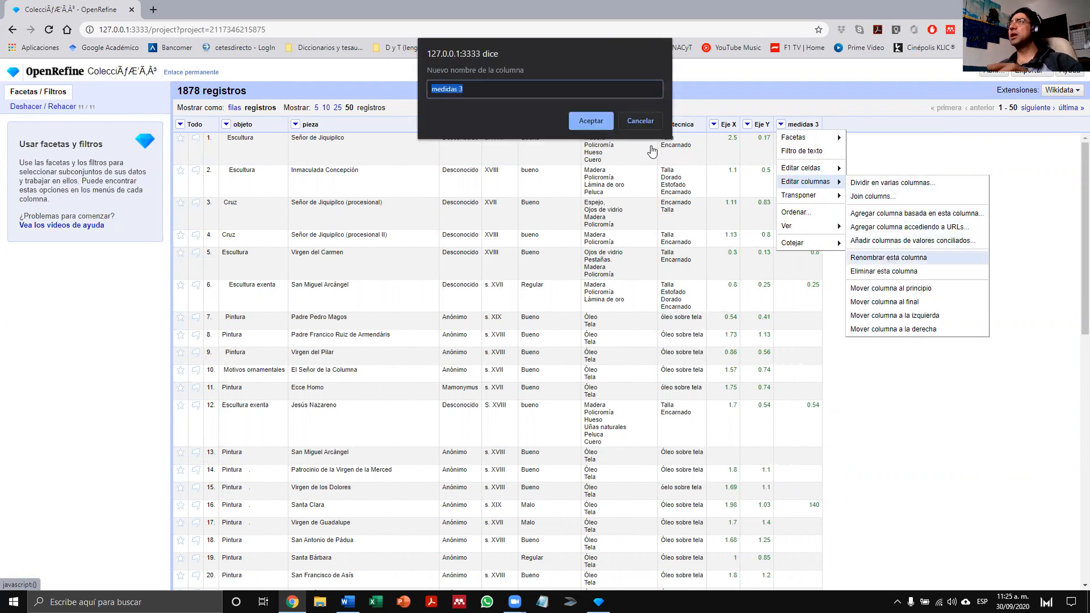
key(BackSpace)
text(Eje Z)
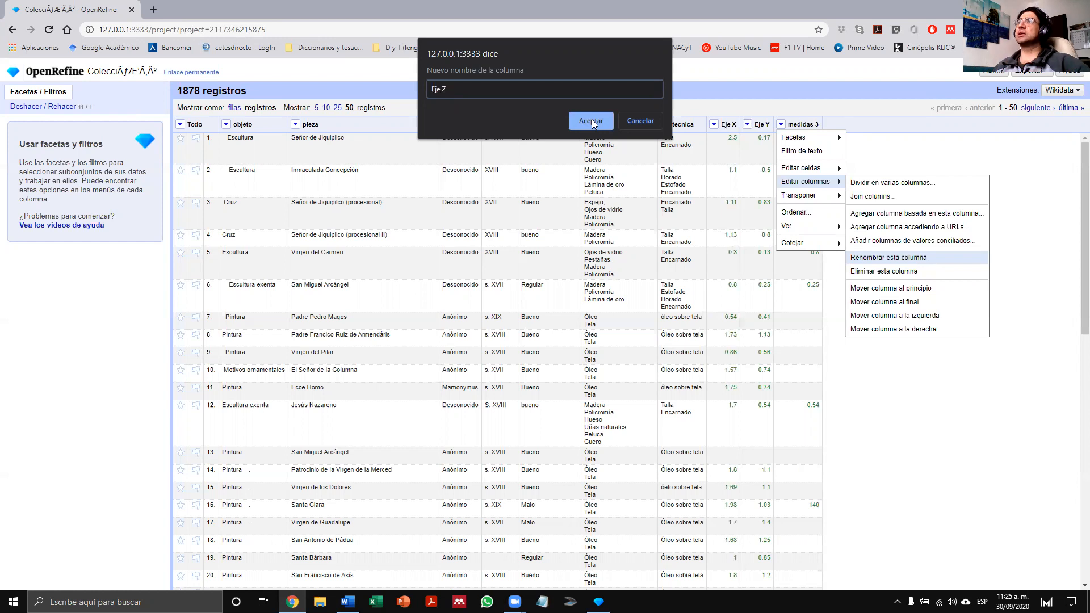
click(591, 122)
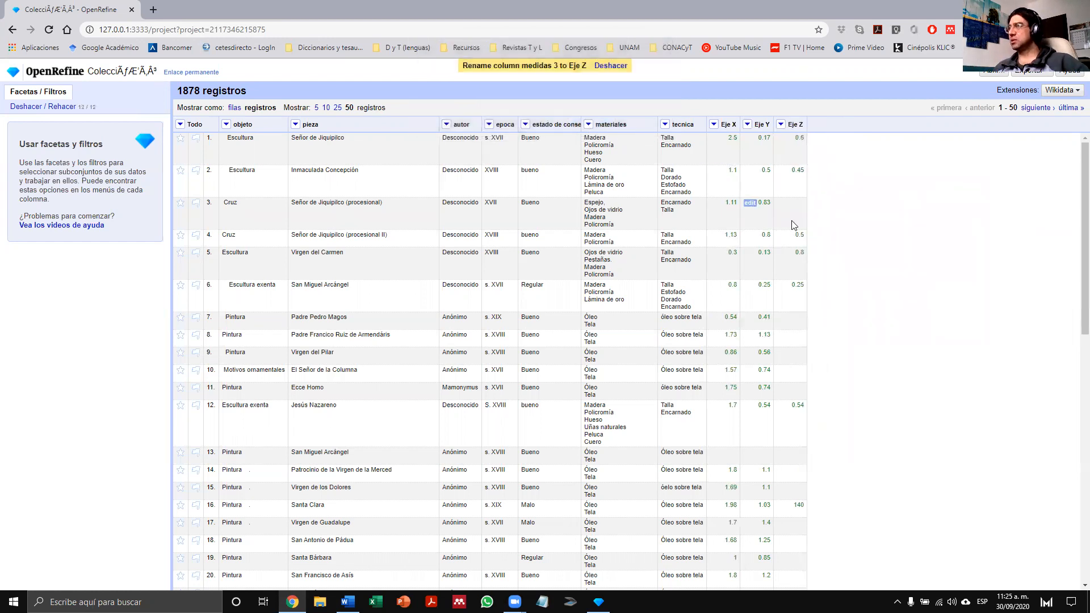
- Look through the first 50 records to review the values in the Eje X, Eje Y and Eje Z columns
scroll(858, 226, down, 3)
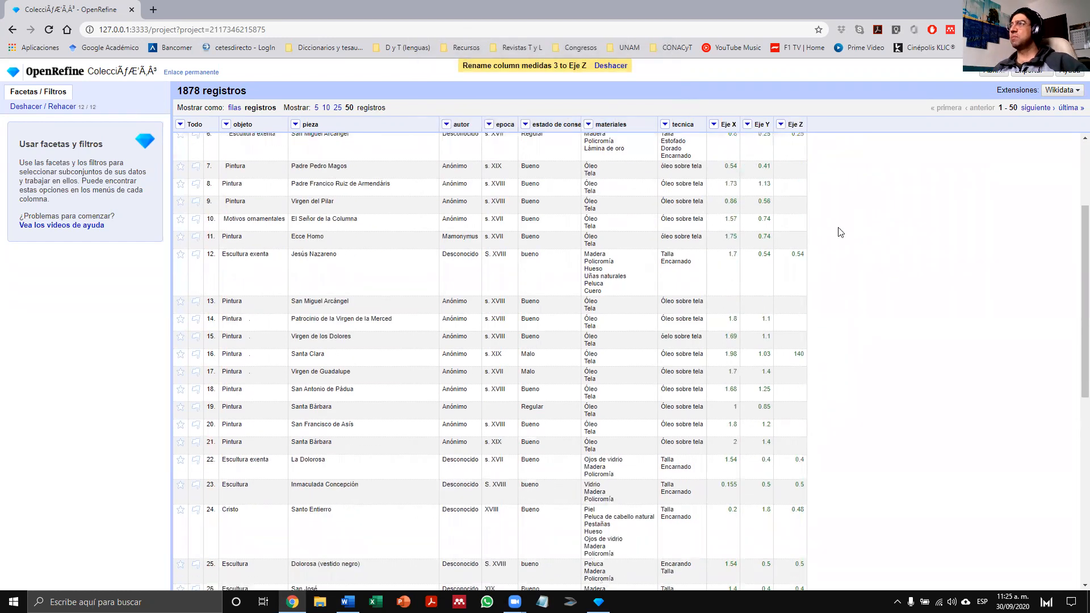
scroll(841, 233, down, 4)
scroll(810, 244, up, 3)
scroll(803, 247, down, 6)
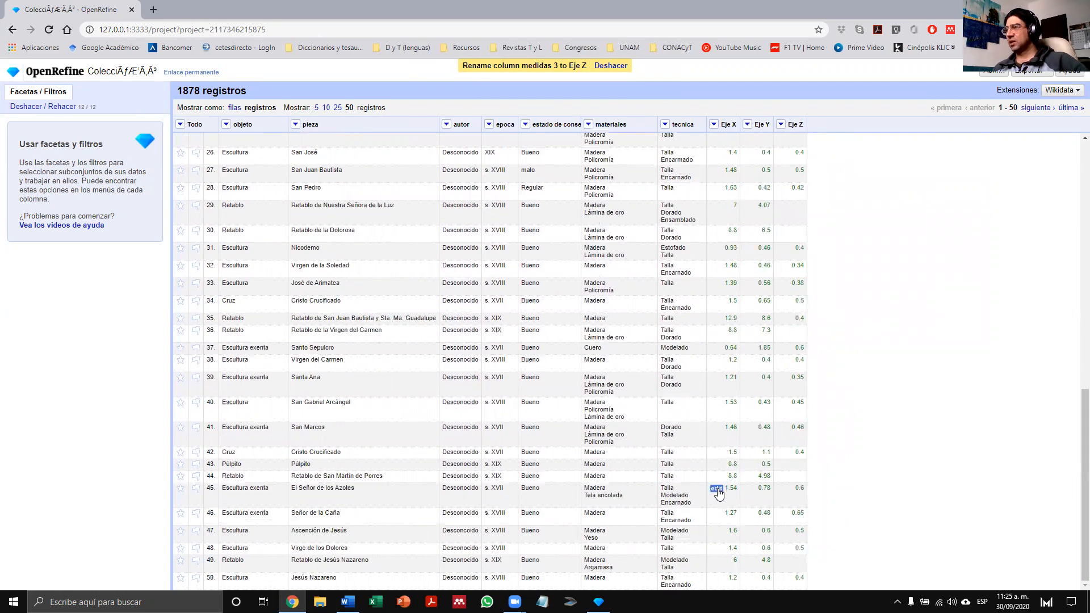
scroll(769, 208, up, 10)
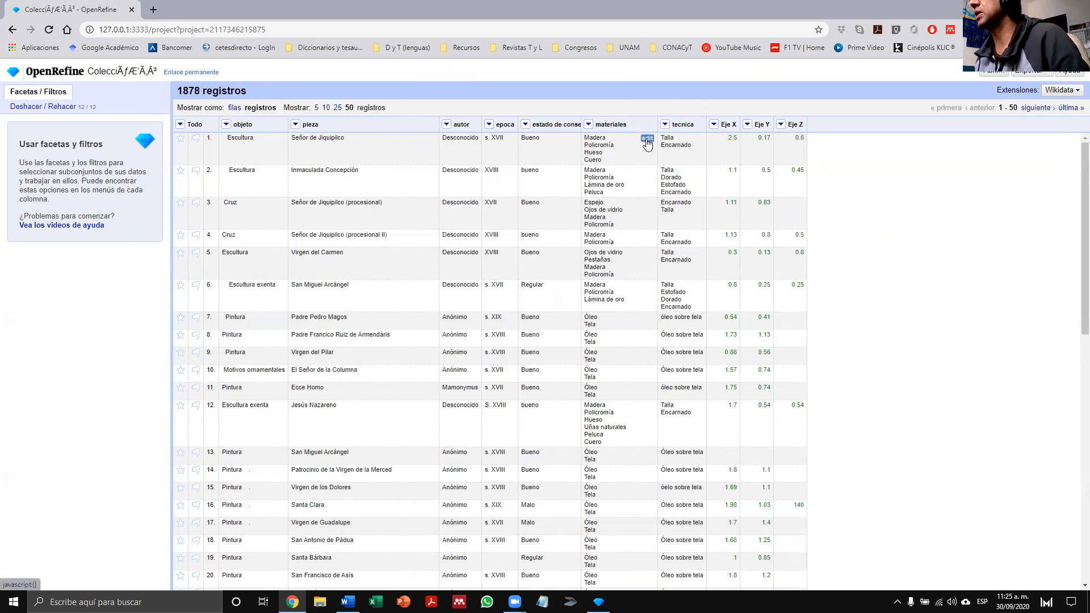
- Examine all the lines of record 1's materiales value in the cell editor and close it without changes
click(647, 138)
click(702, 158)
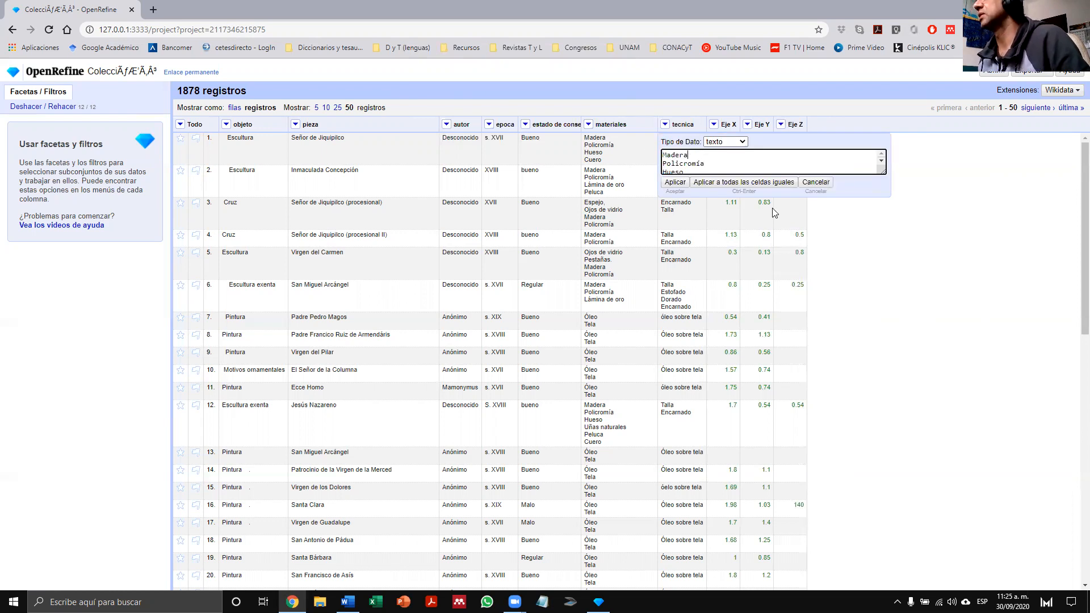
key(Down)
key(Down)
key(Down)
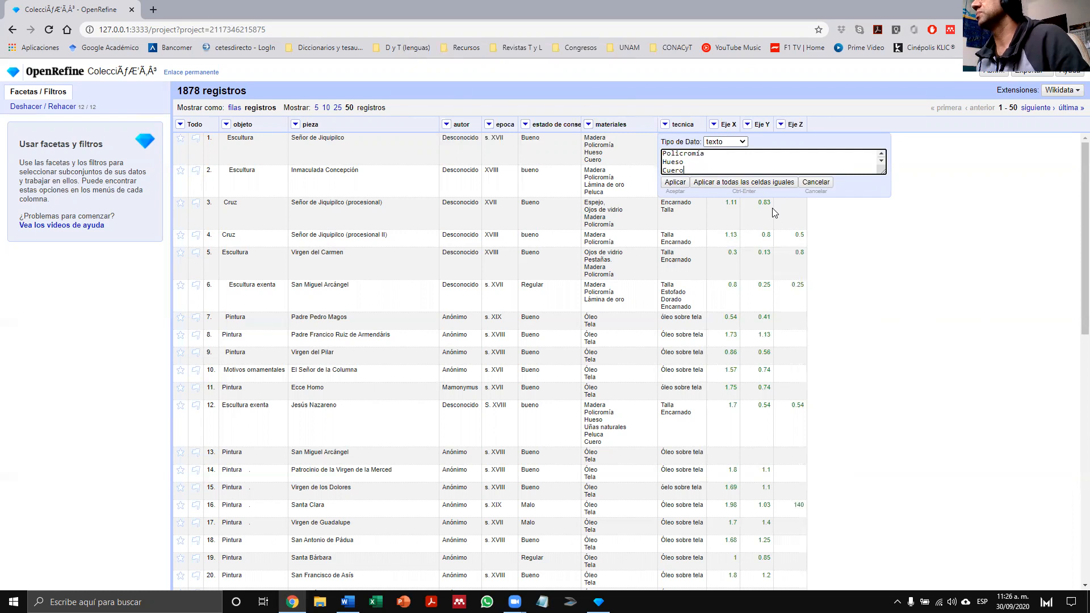
key(Up)
key(Up)
key(Up)
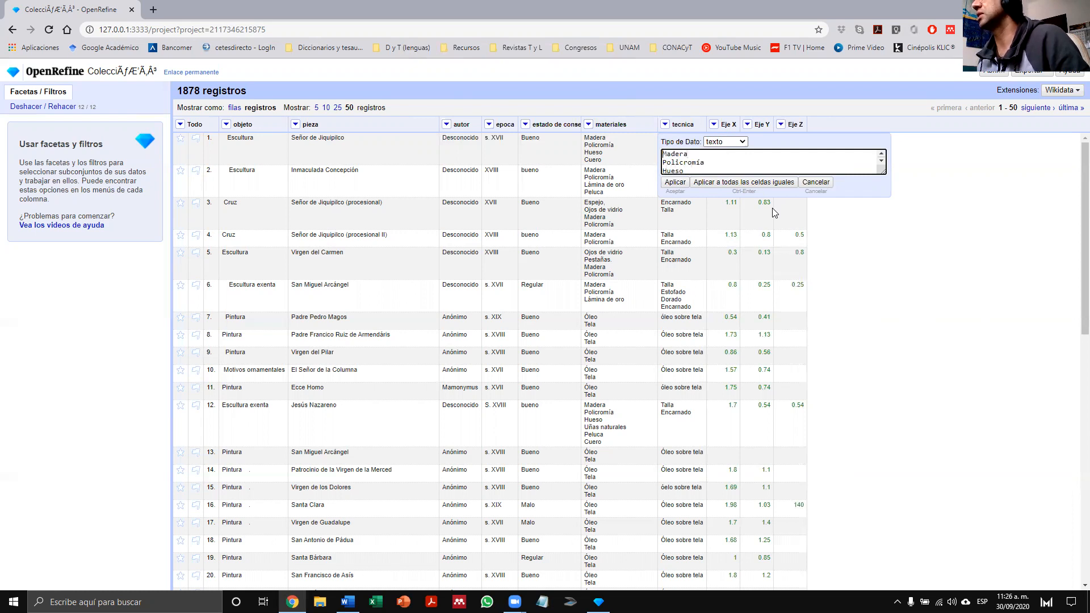
click(816, 183)
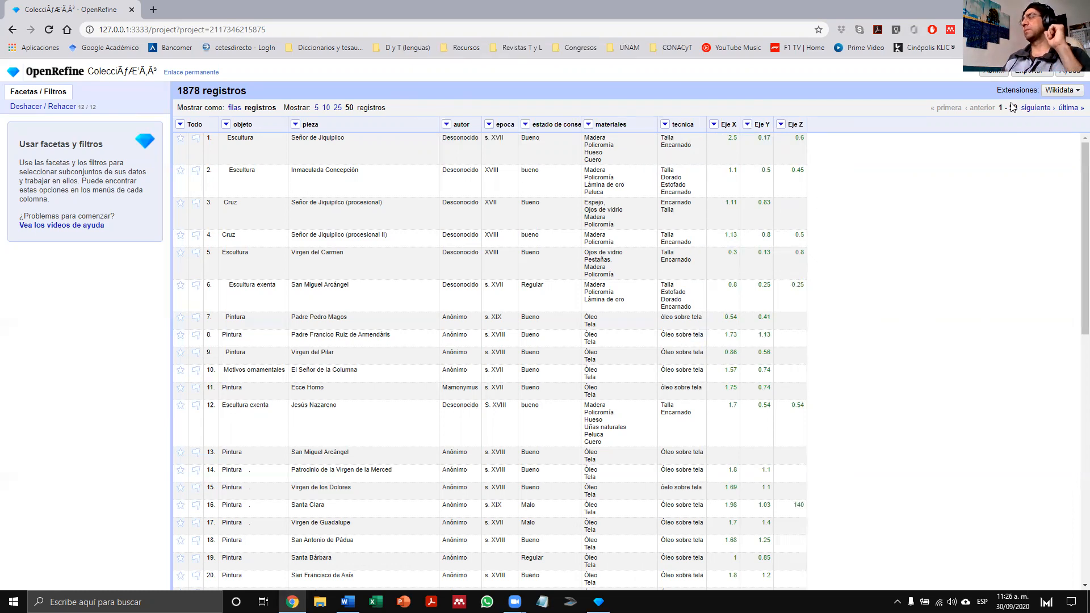
- Export the project as an Excel (.xls) file and show the downloaded file in its folder
click(1049, 76)
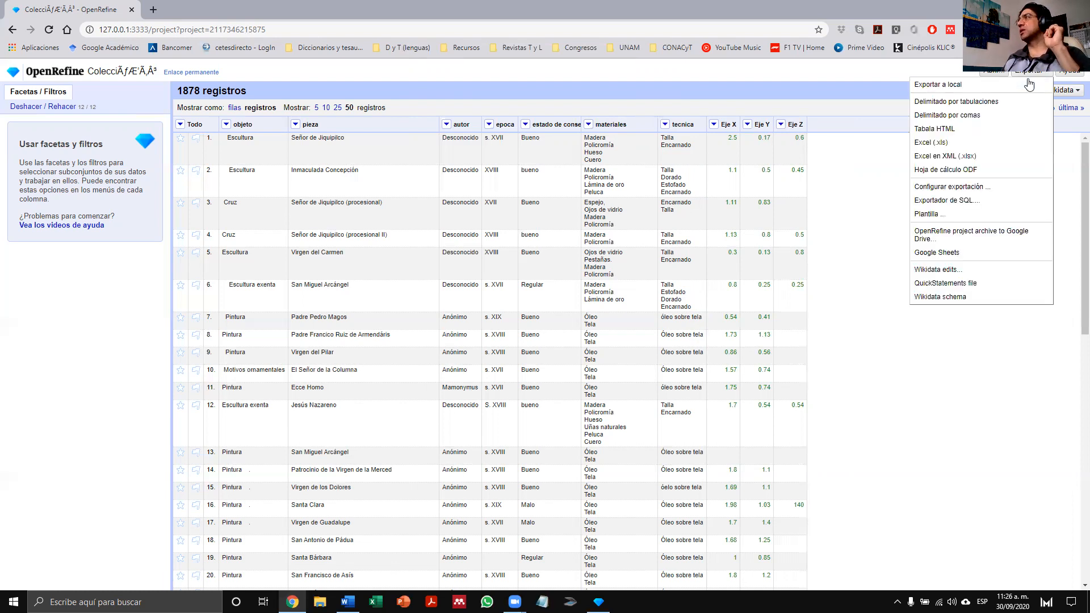
click(931, 143)
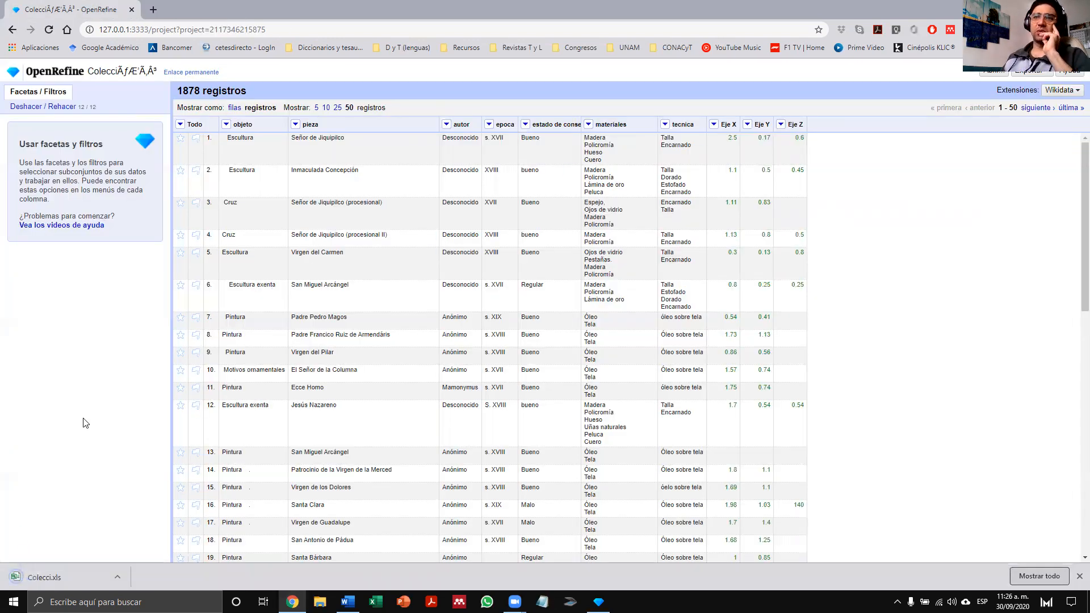
click(116, 577)
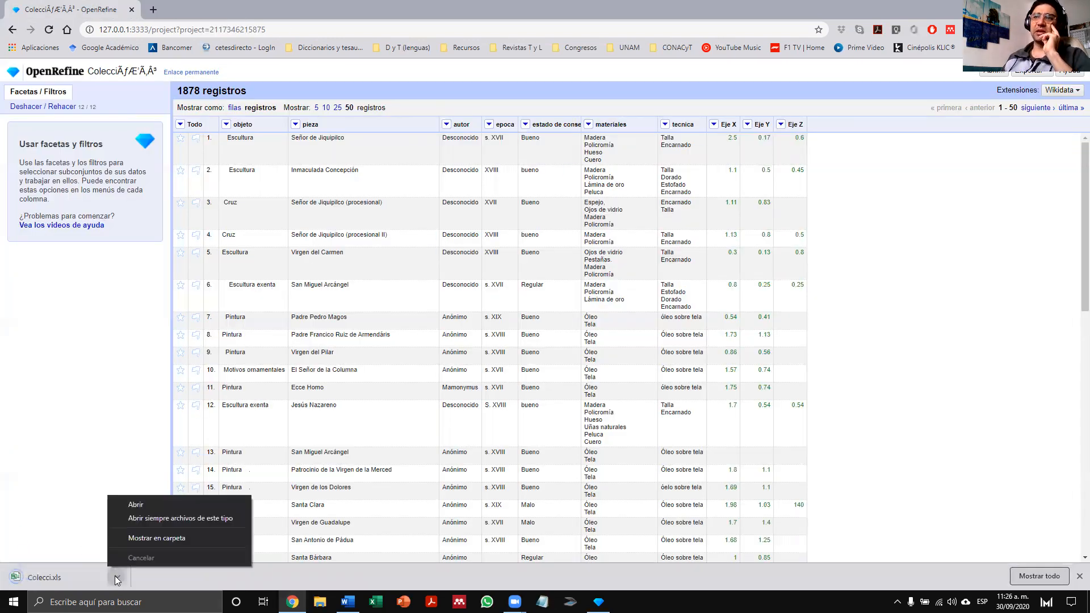
click(156, 539)
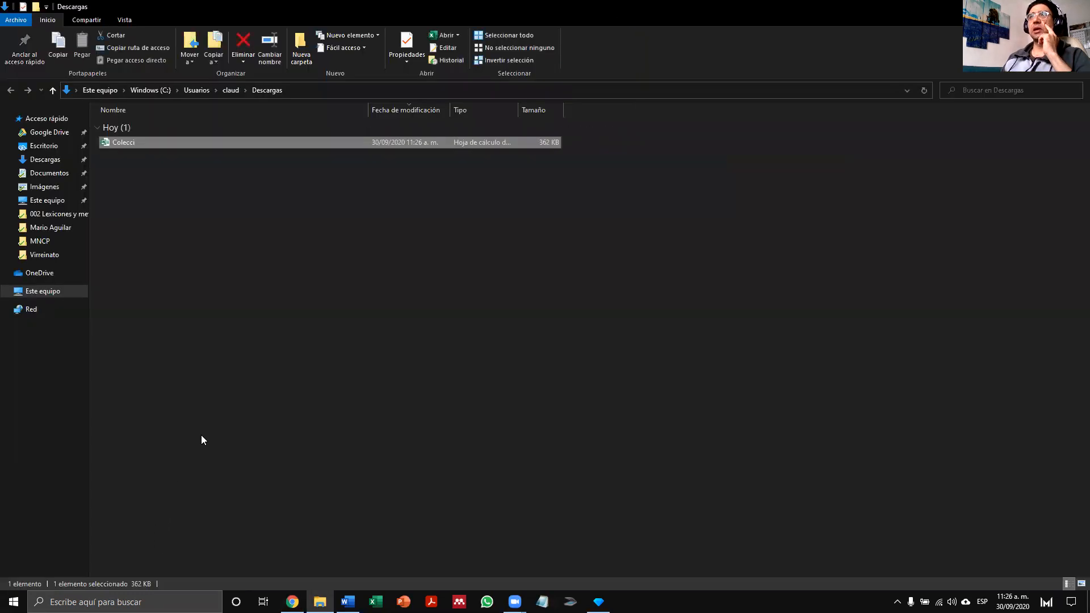
- Open the exported Colecci workbook in Excel from the Descargas folder and enable editing
double_click(282, 20)
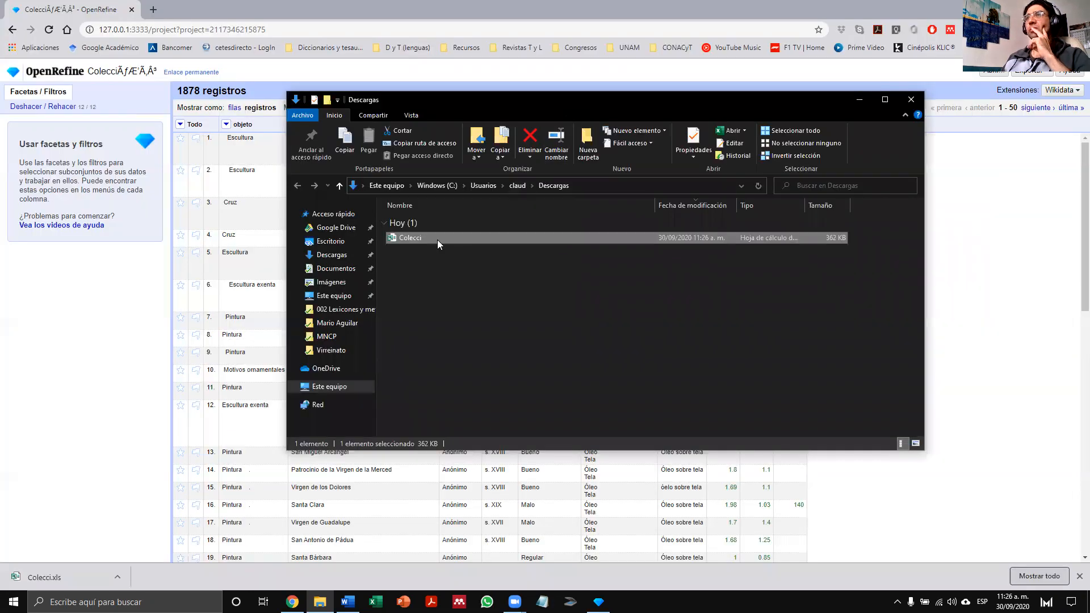
double_click(410, 237)
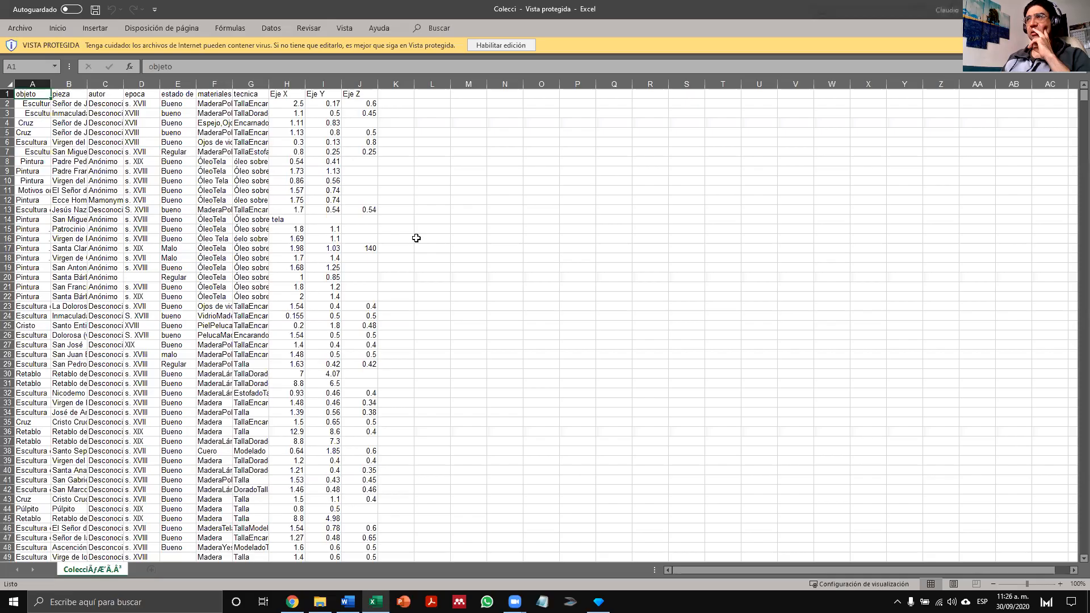
click(502, 47)
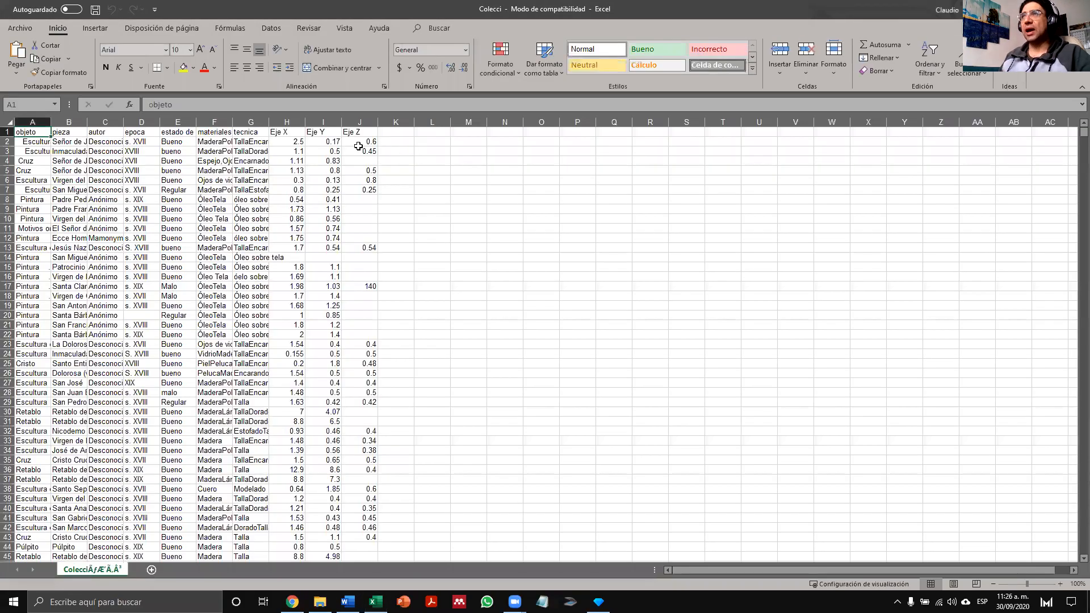
- Examine columns H to J and check cells J9, J11 and H14:J14 for content without changing them
drag(363, 122, 290, 122)
click(360, 209)
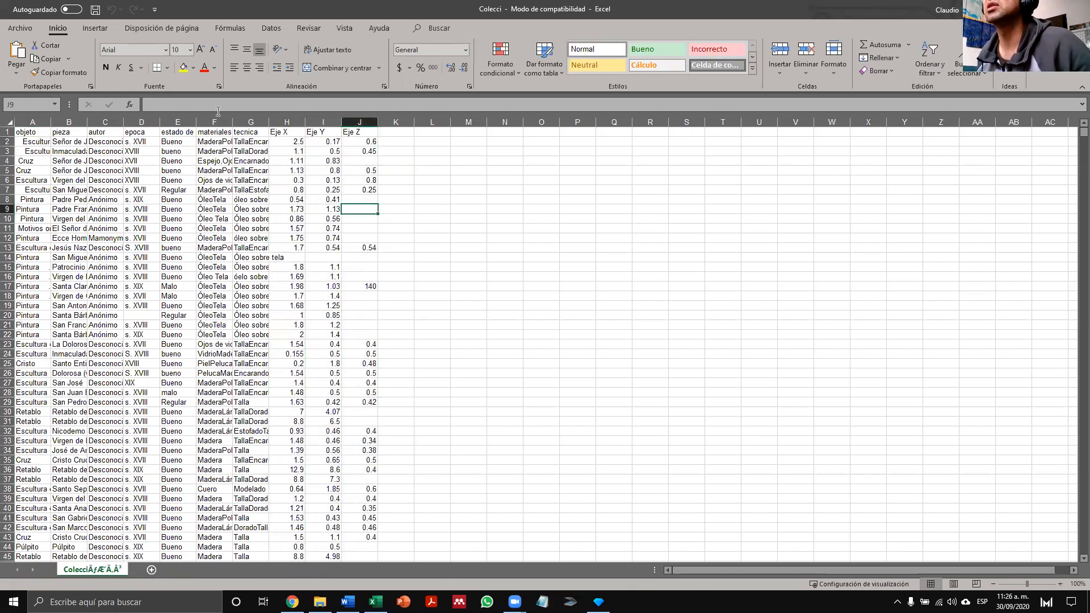
click(171, 104)
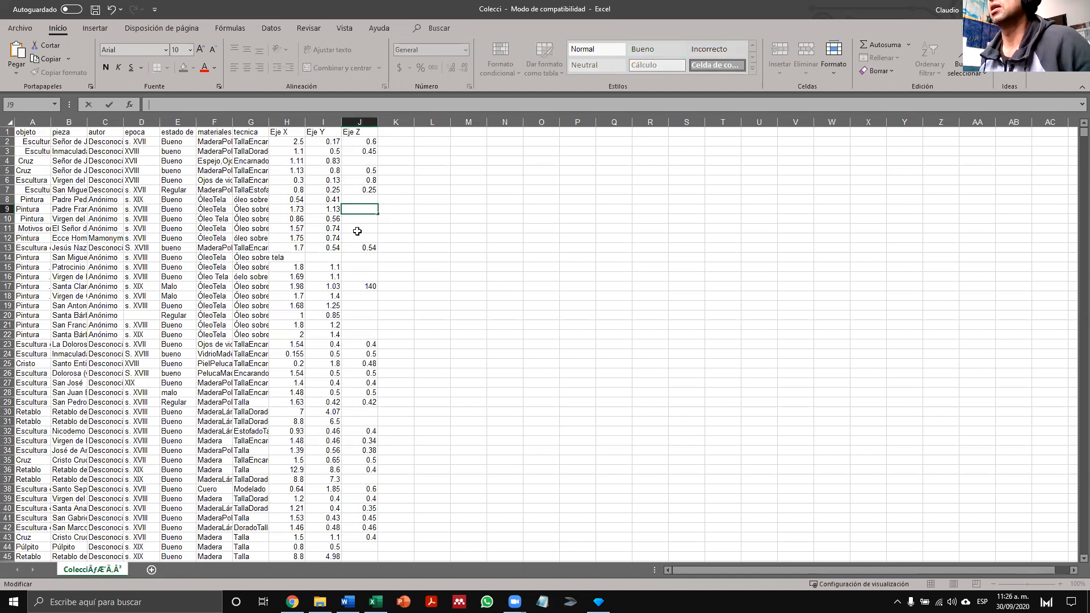
click(355, 231)
click(186, 105)
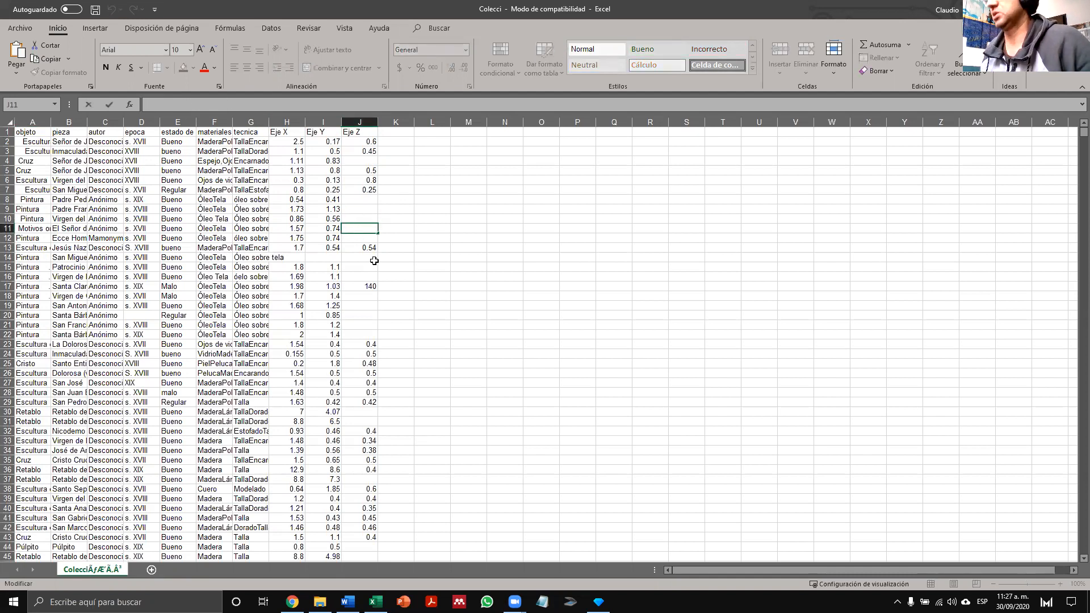
key(Return)
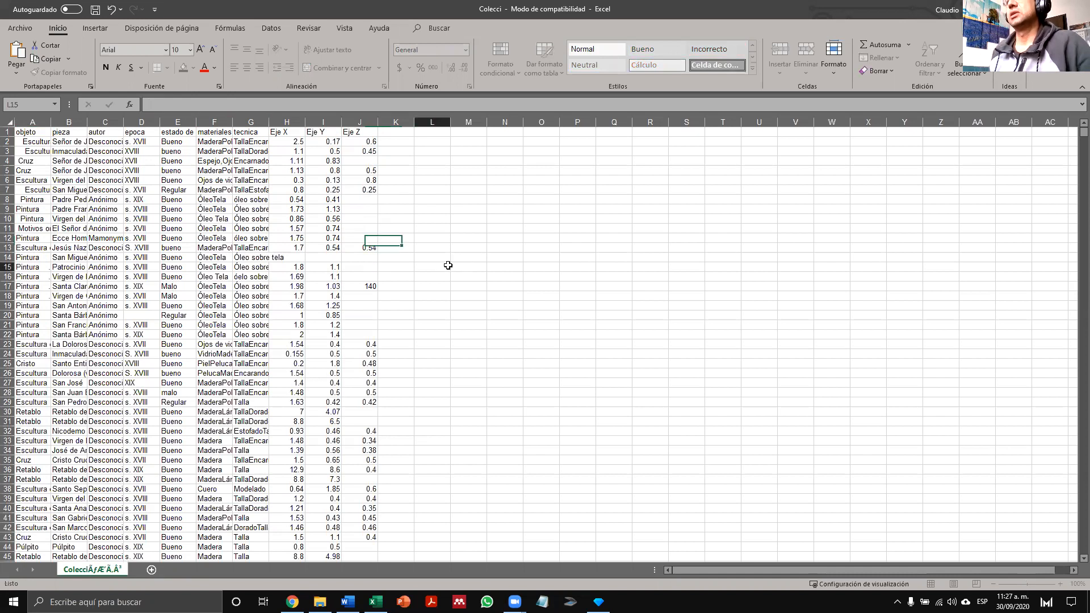
click(324, 258)
drag(300, 258, 374, 258)
- Fit the tecnica column's width to its contents and check the values of cells G2, G4 and G5
double_click(269, 122)
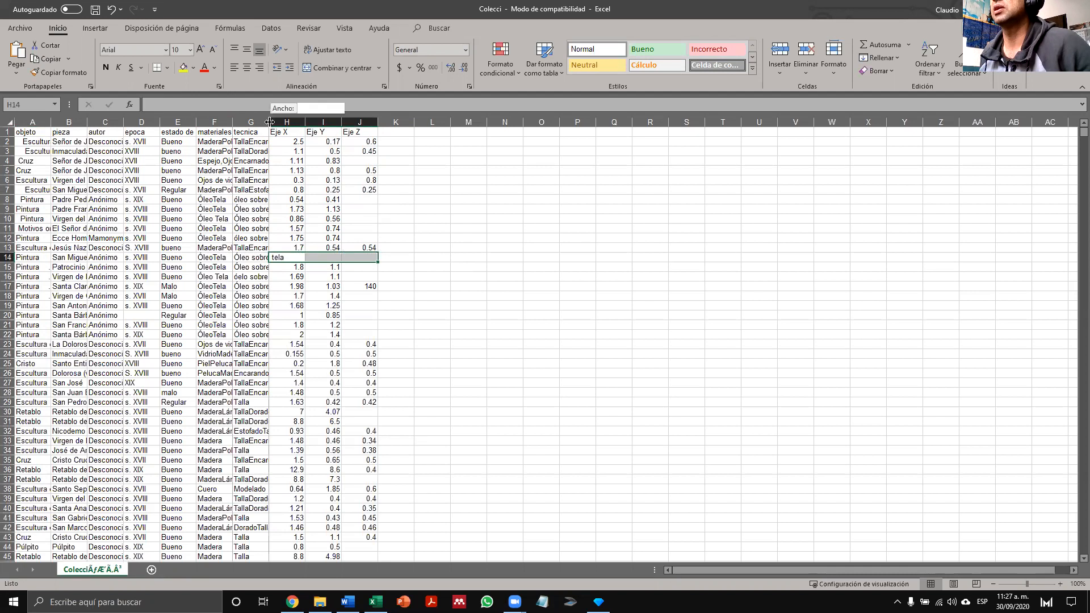
click(282, 141)
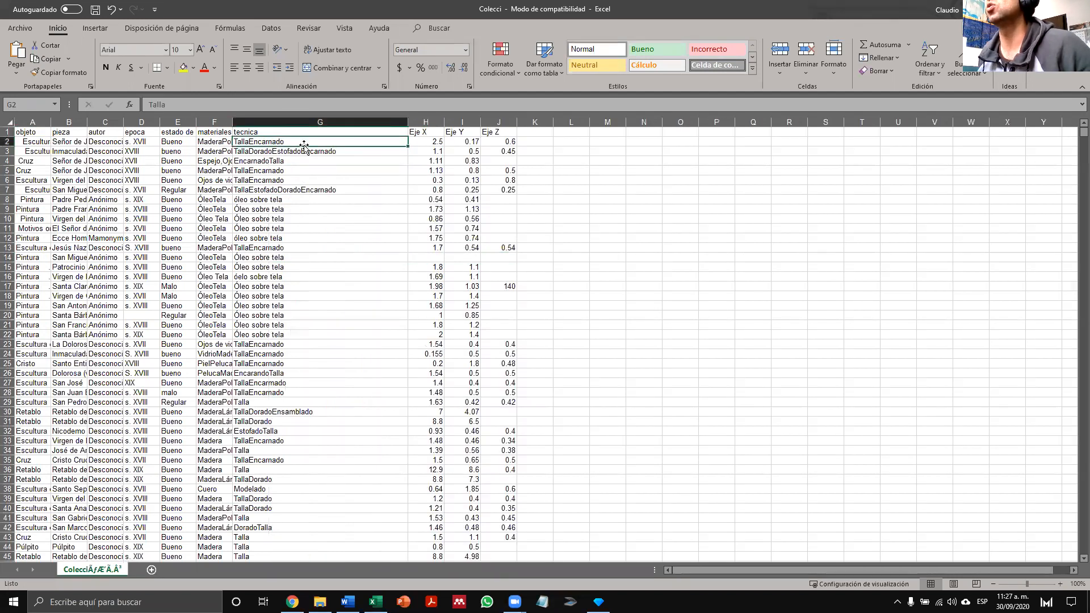
click(250, 159)
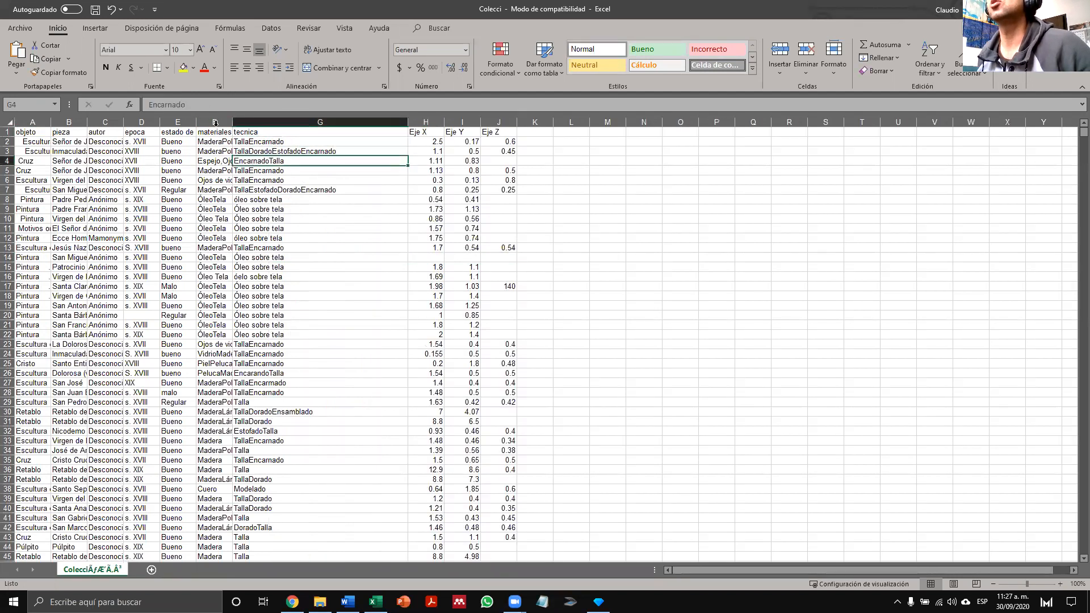
double_click(254, 171)
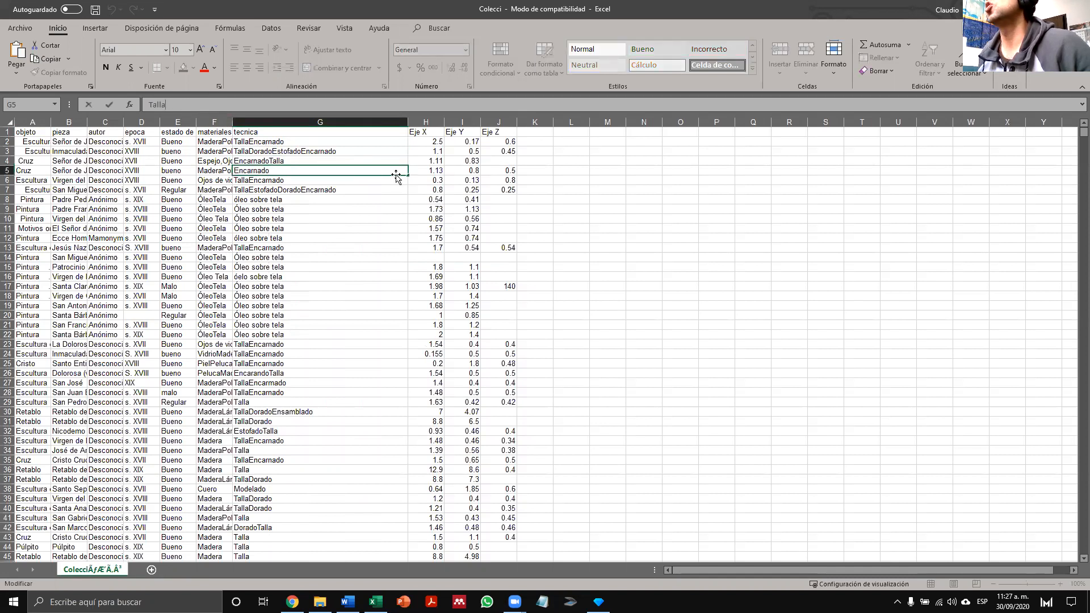
click(275, 180)
click(282, 182)
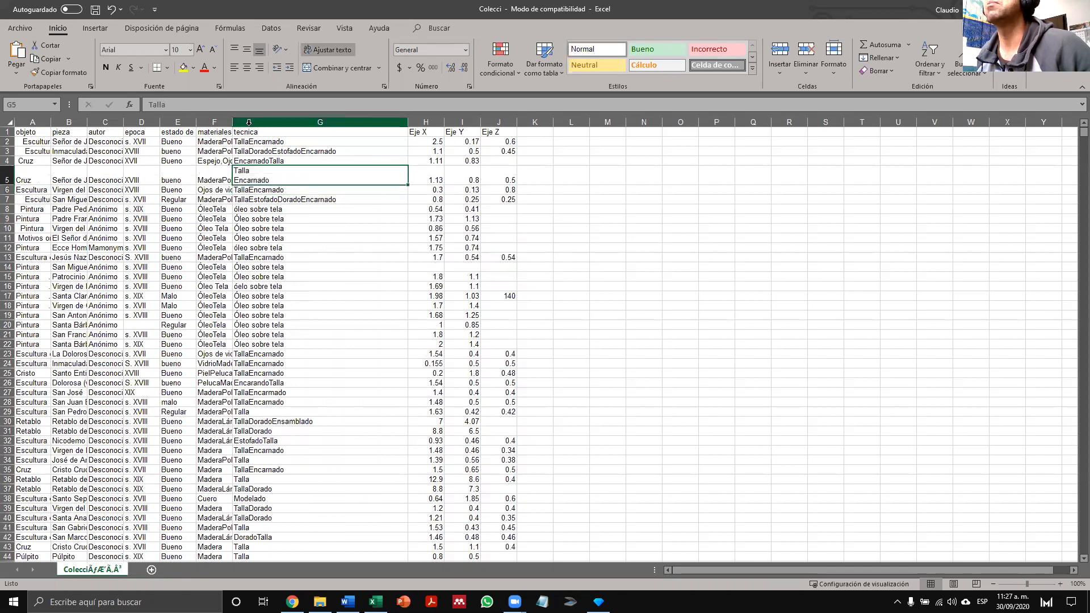
- Duplicate the tecnica column by inserting a copy of column G before the Eje X column
click(355, 122)
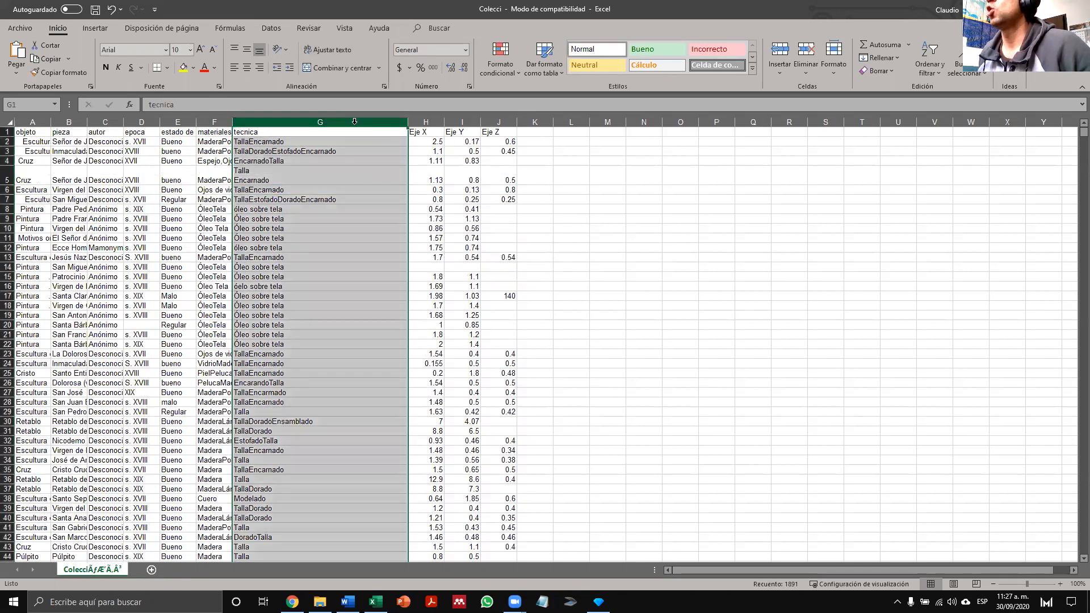
right_click(355, 123)
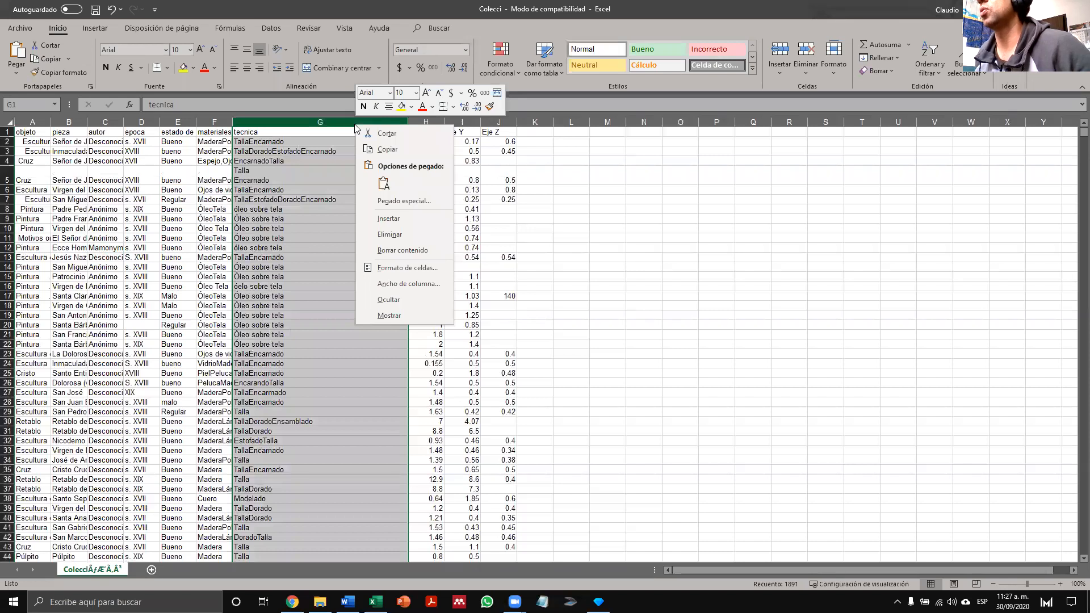
click(389, 150)
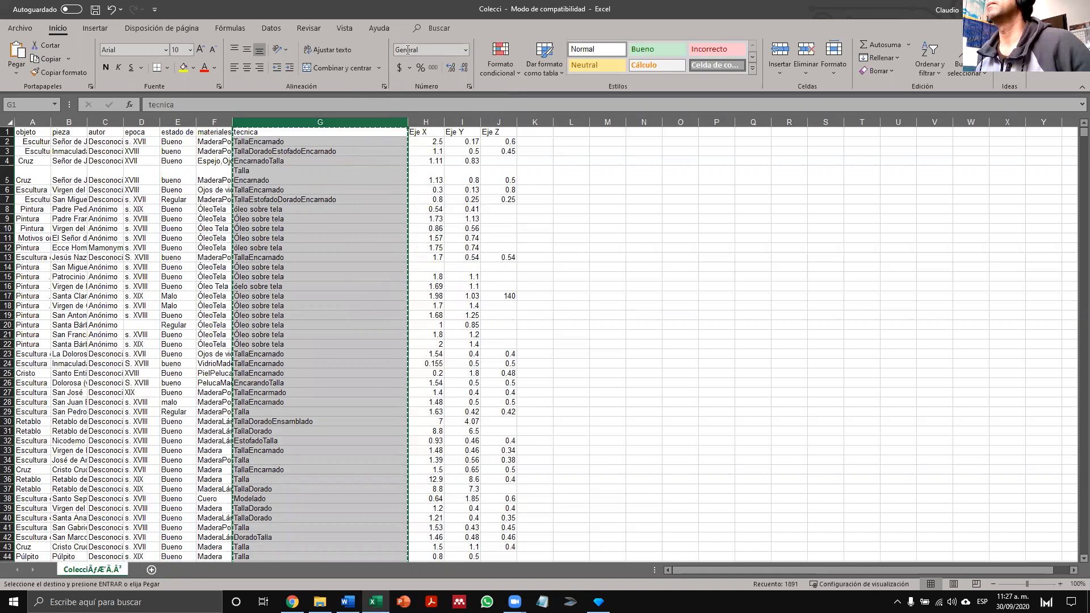
click(424, 121)
right_click(423, 121)
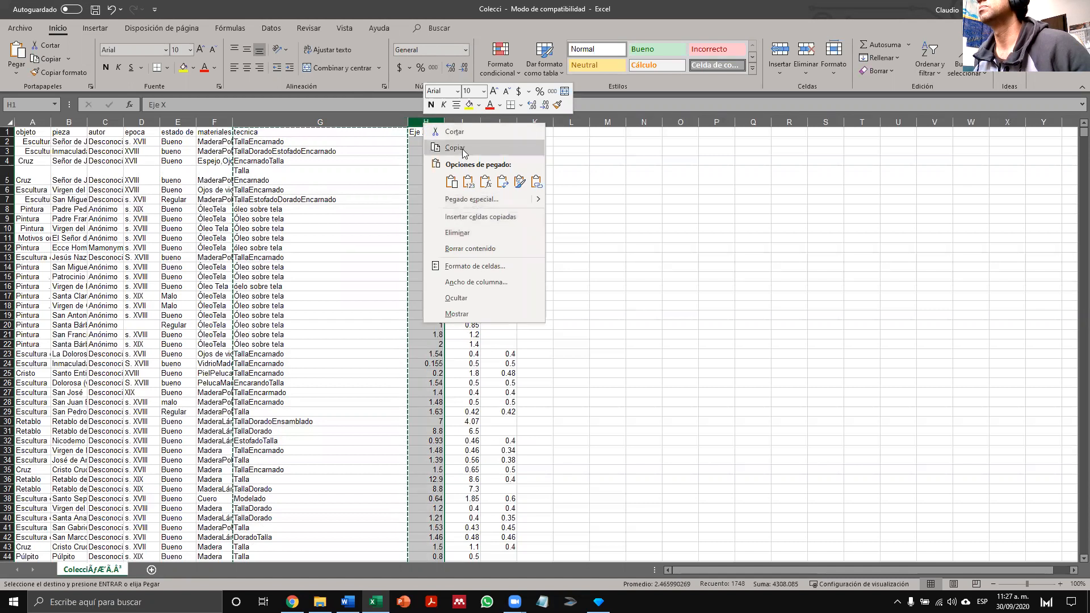
click(486, 217)
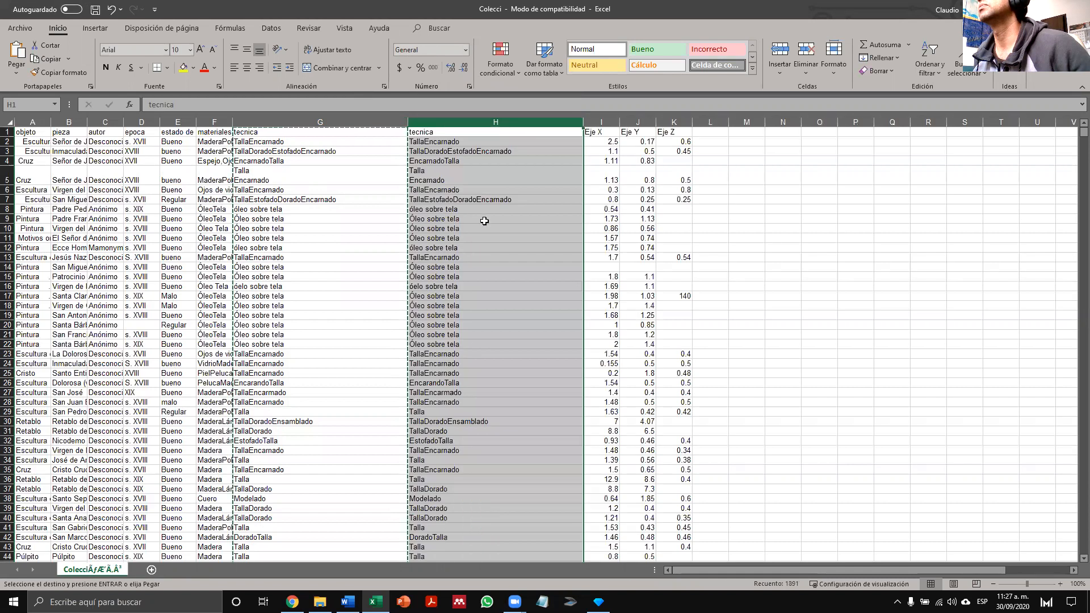
- Rename the original column's header in cell G1 to Técnica
click(278, 133)
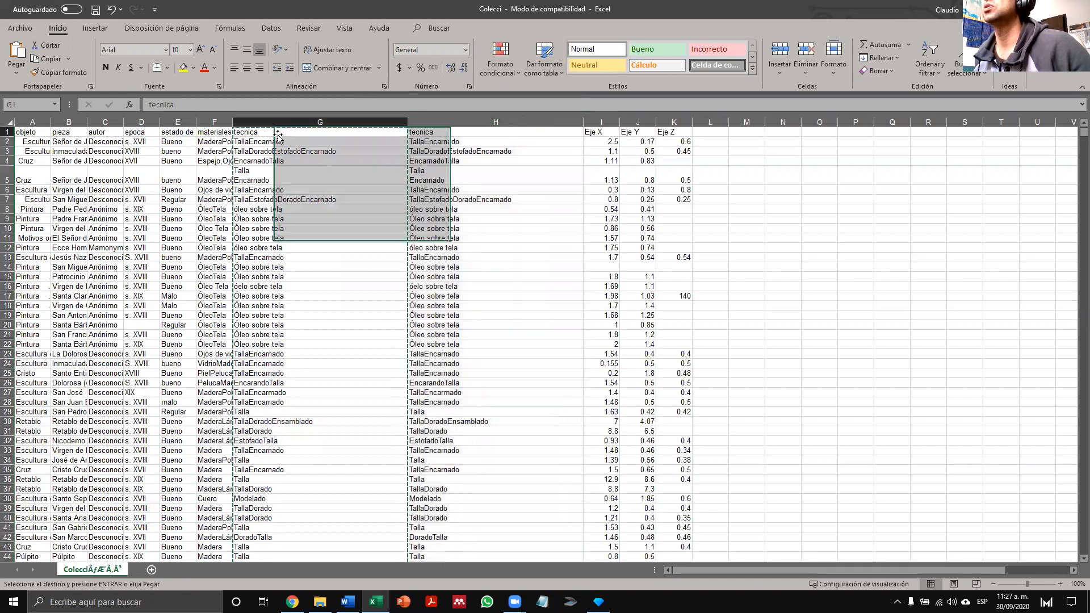
click(202, 104)
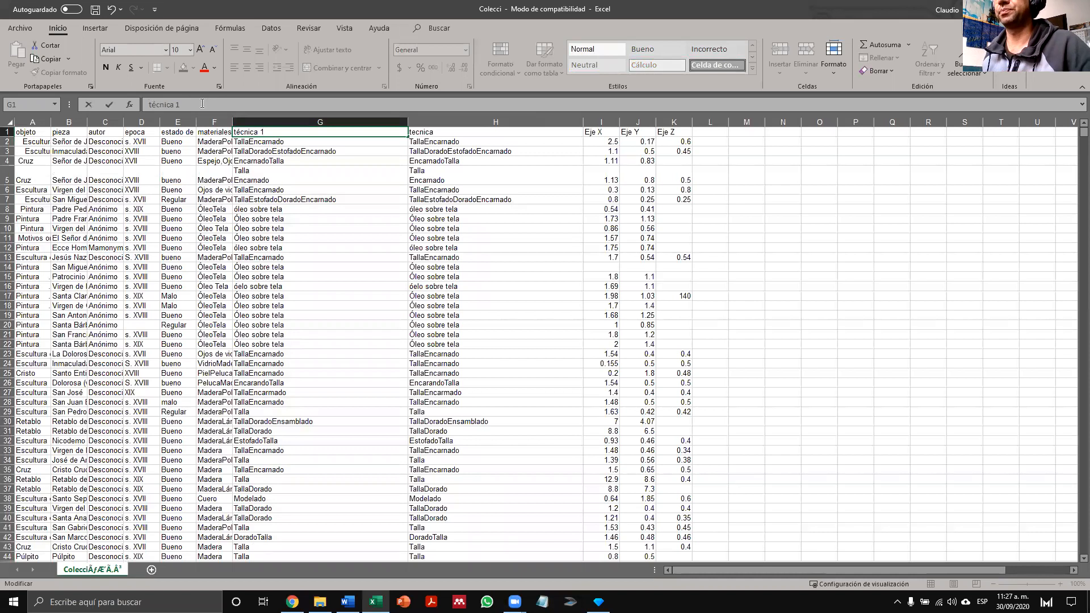
key(Delete)
text(T)
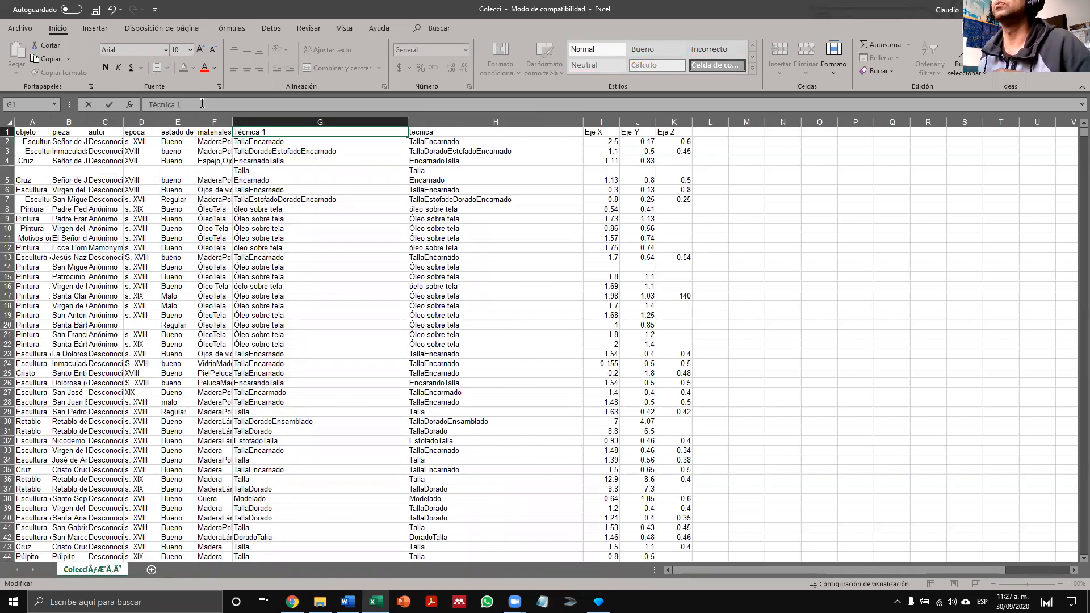
- Rename the duplicated column's header in cell H1 to Técnica (copia)
click(461, 131)
click(189, 104)
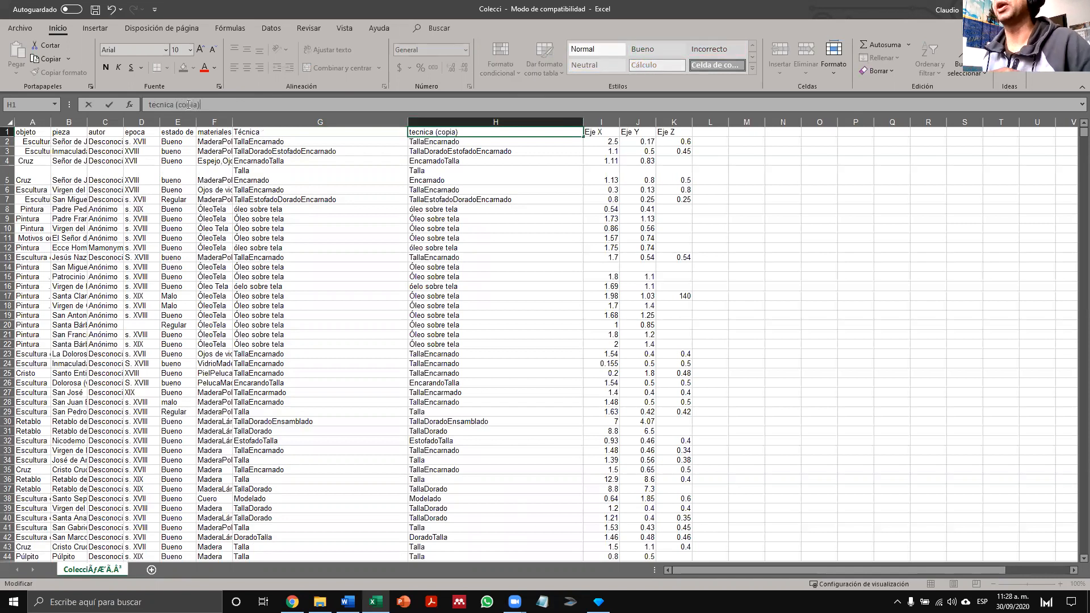
key(Delete)
key(Delete)
text(Té)
click(542, 262)
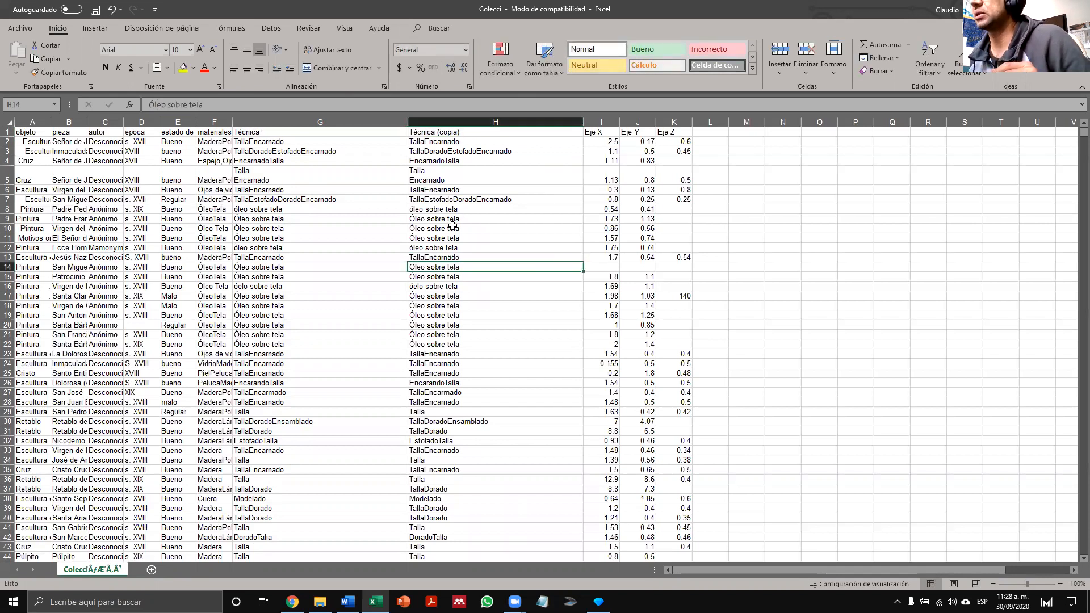
- Copy the Técnica (copia) column from its header in H1 down to the last filled row, H1891
click(269, 209)
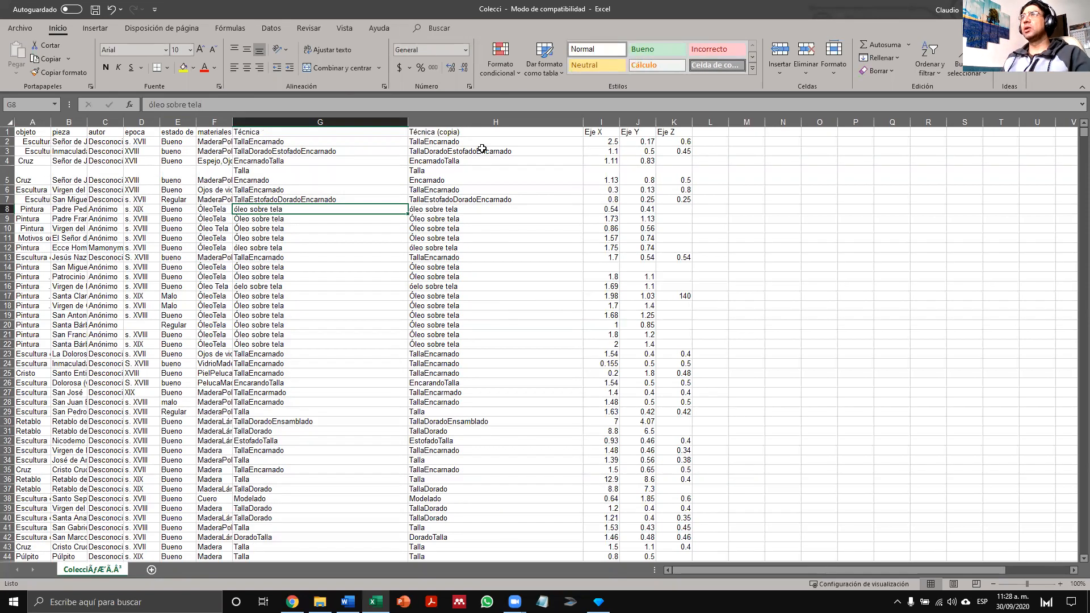
click(465, 132)
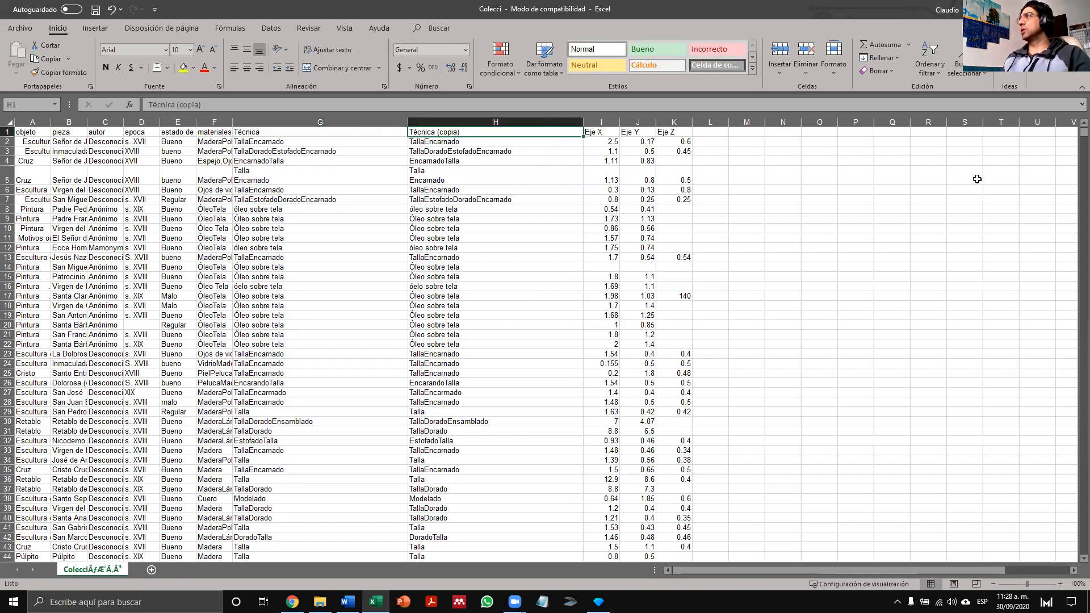
drag(1084, 132, 1084, 550)
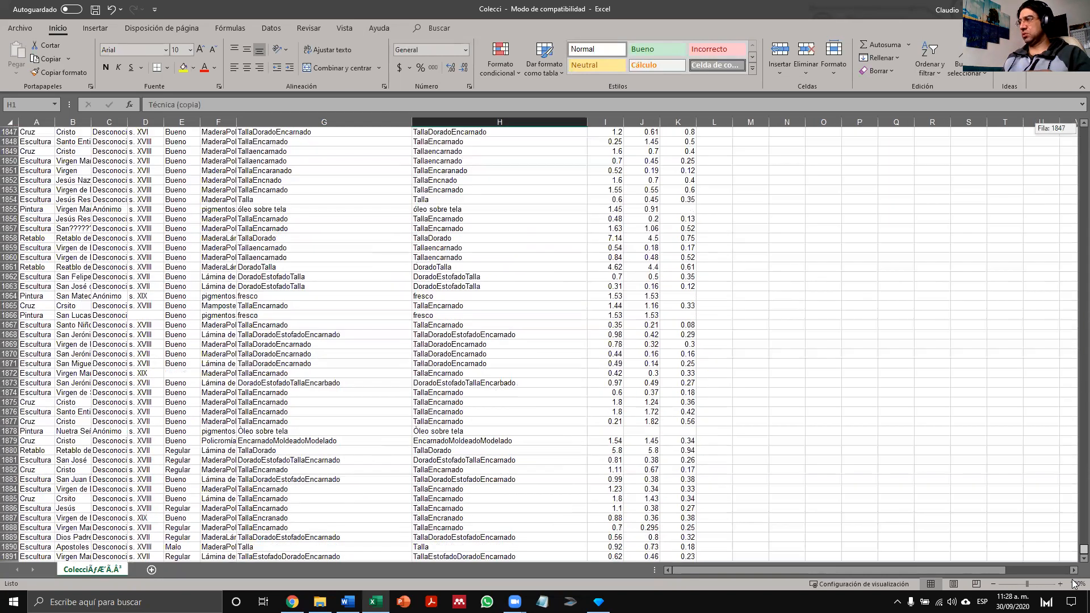
scroll(499, 495, down, 9)
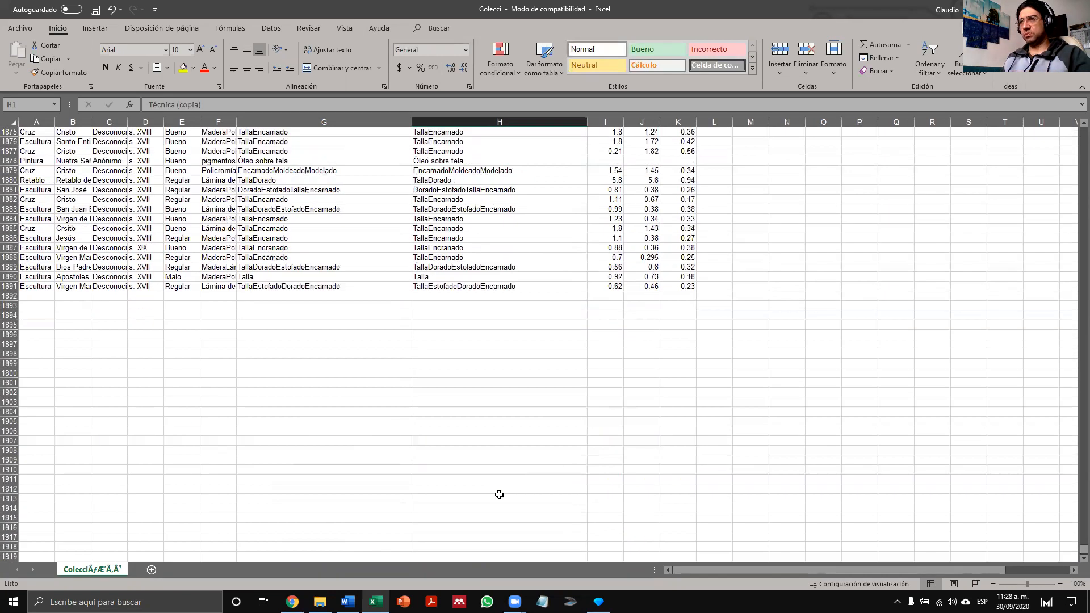
shift+click(455, 283)
key(ctrl+c)
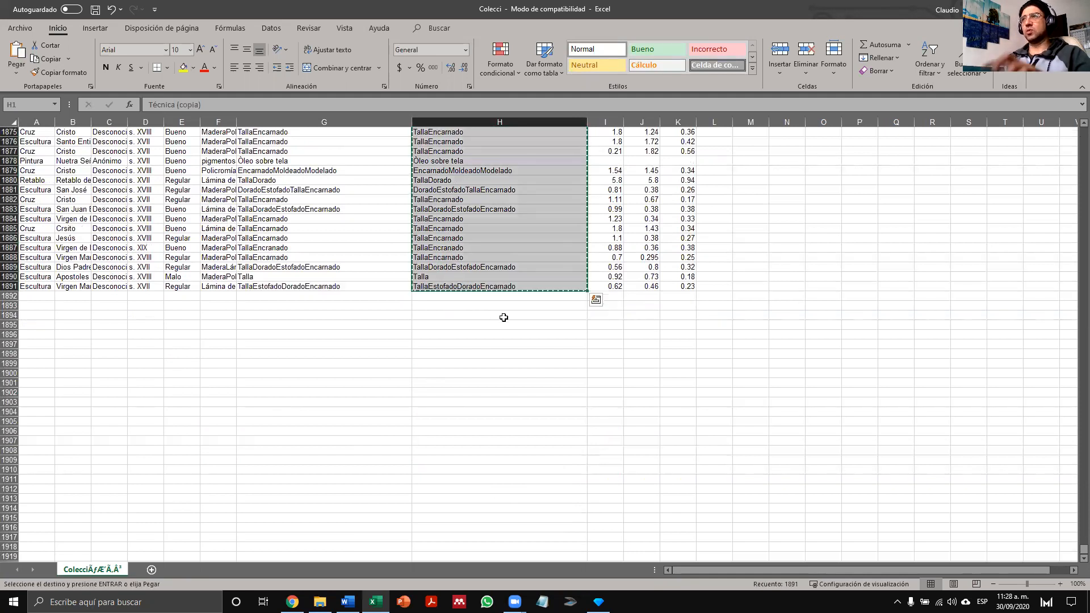
- Switch to Documento1 in Word and replace its contents with the copied Técnica (copia) column
key(alt+Tab)
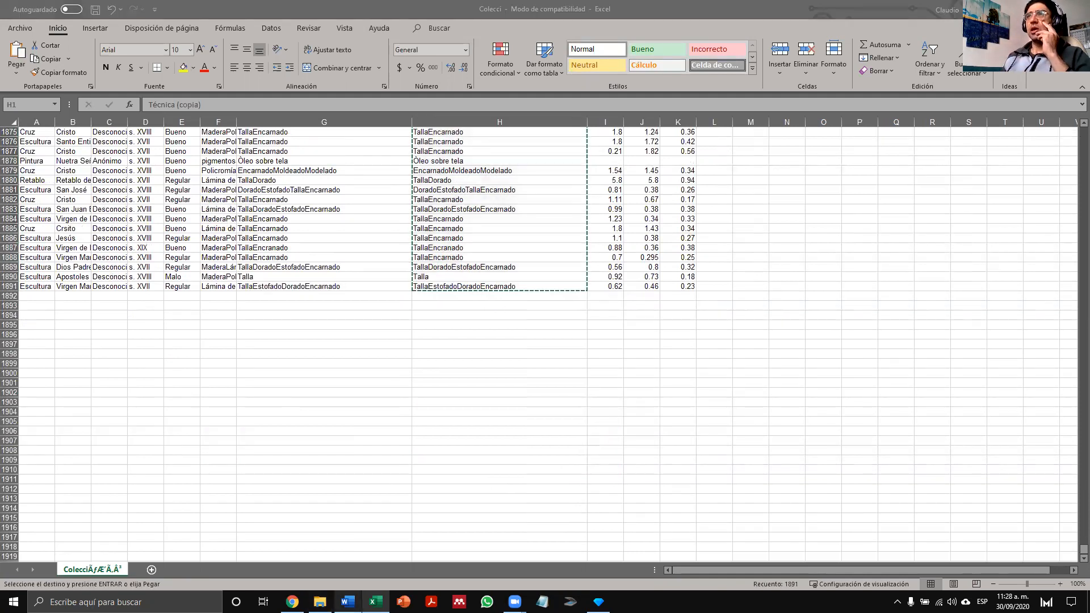
click(757, 230)
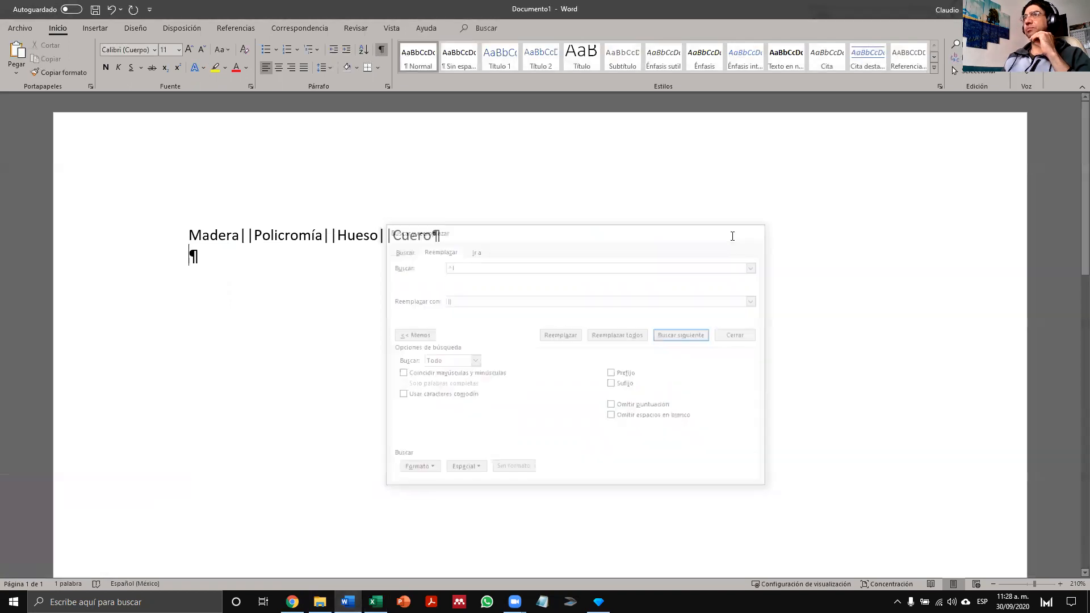
key(BackSpace)
key(BackSpace)
key(BackSpace)
key(BackSpace)
key(BackSpace)
key(BackSpace)
key(BackSpace)
key(BackSpace)
key(BackSpace)
key(BackSpace)
key(BackSpace)
key(BackSpace)
key(BackSpace)
key(BackSpace)
key(BackSpace)
key(BackSpace)
key(BackSpace)
key(BackSpace)
key(BackSpace)
key(BackSpace)
key(BackSpace)
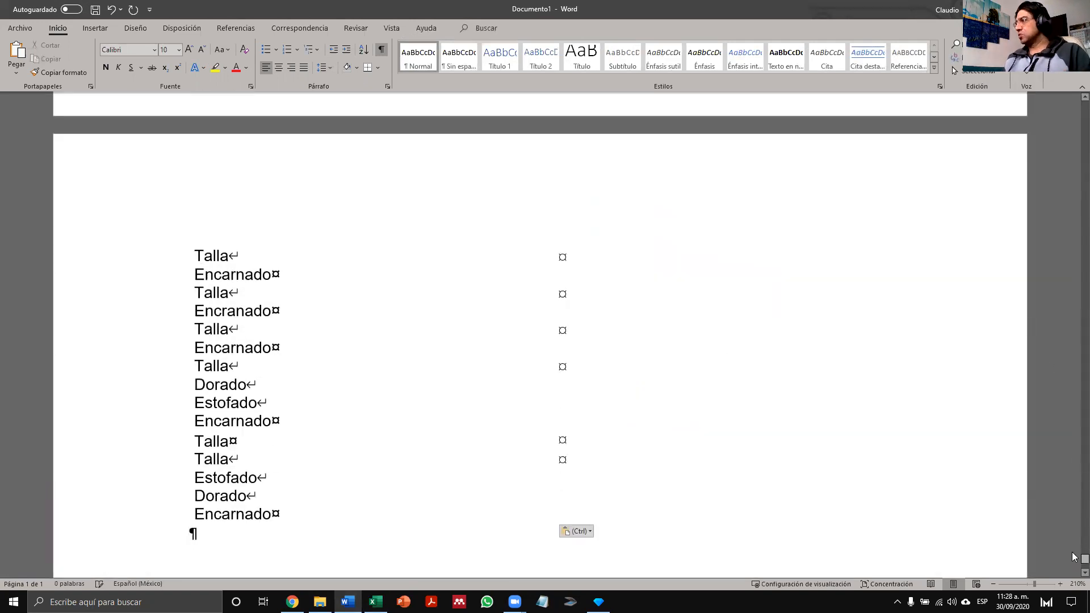
drag(1082, 558, 1063, 148)
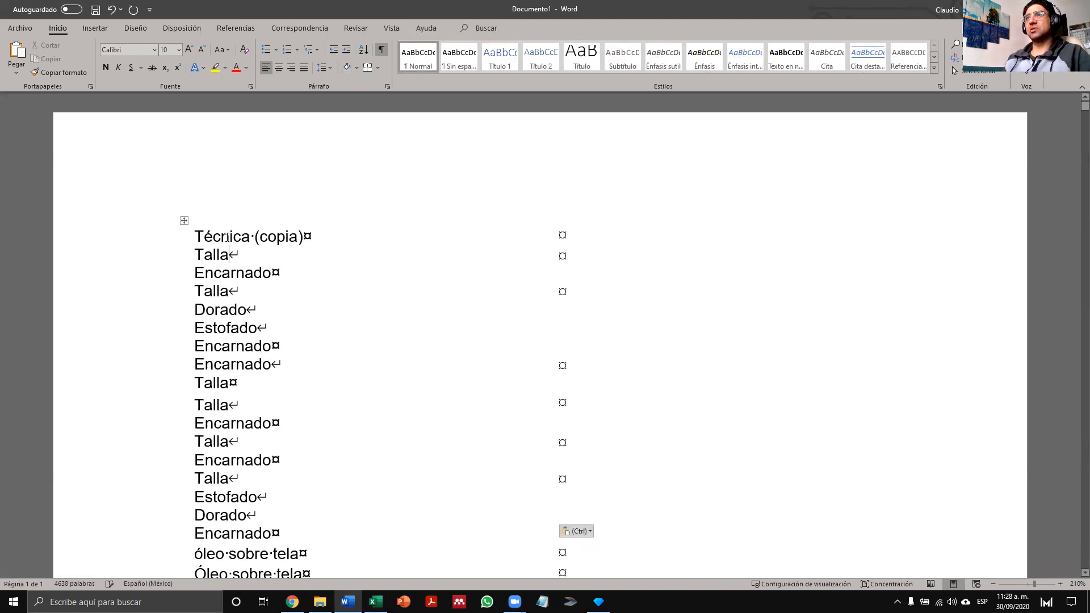
- Apply all borders (Todos los bordes) to the entire pasted table
click(183, 222)
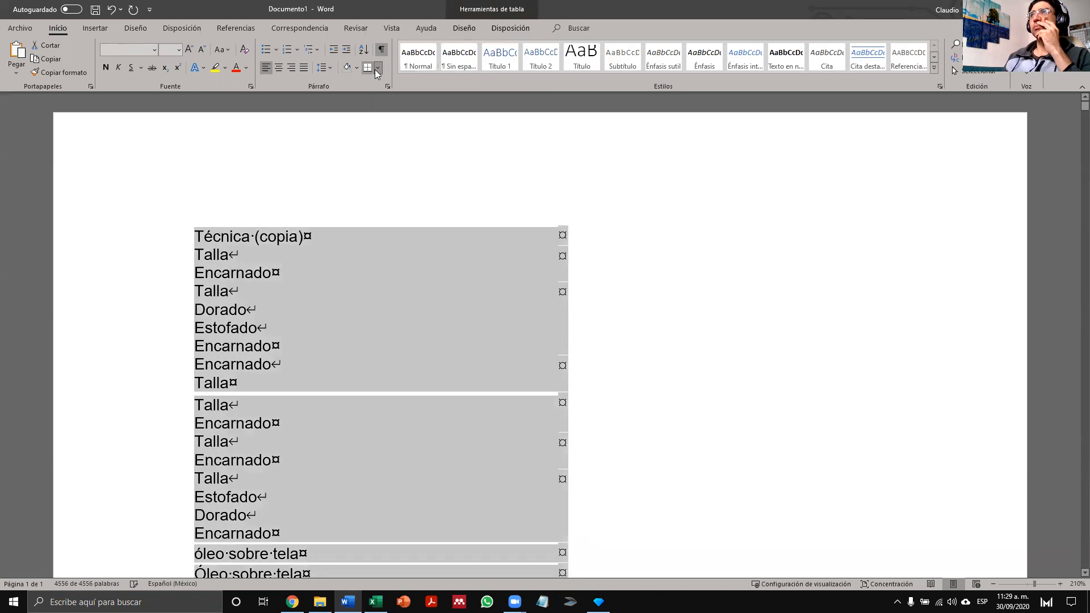
click(378, 68)
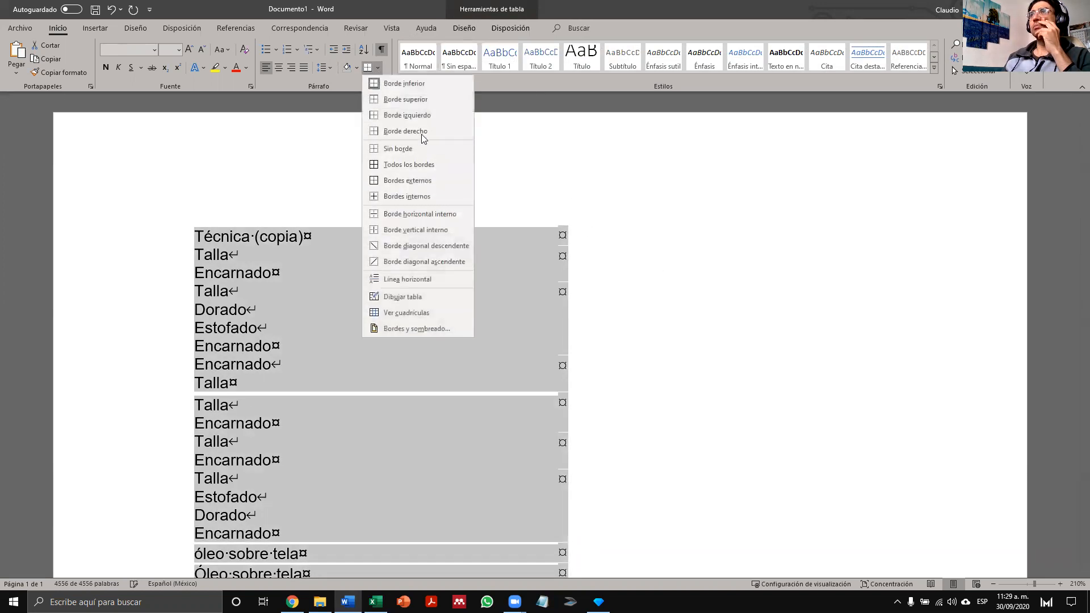
click(399, 166)
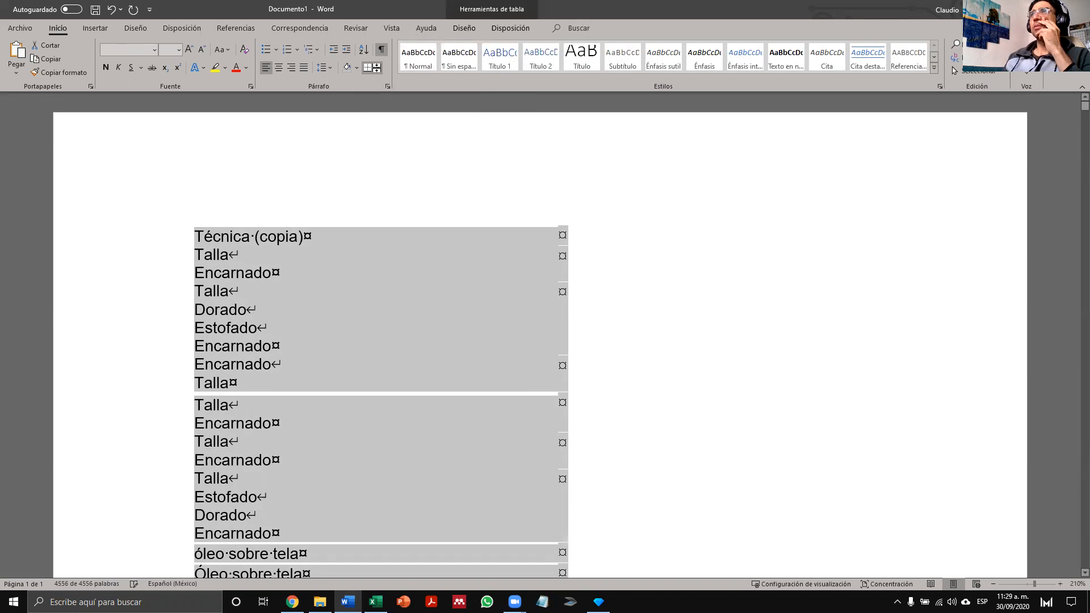
click(377, 69)
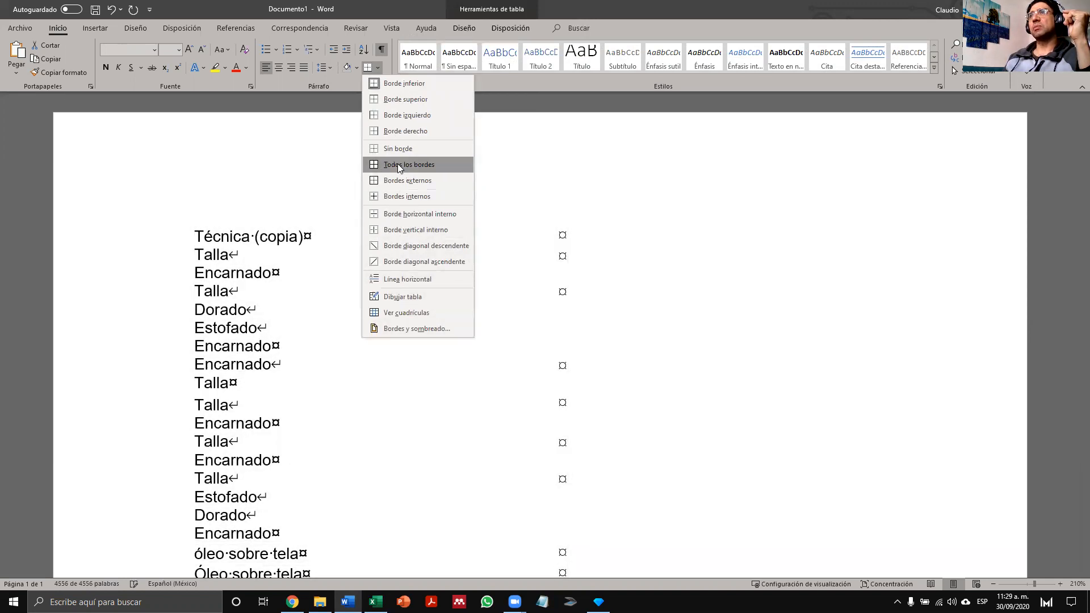
click(398, 164)
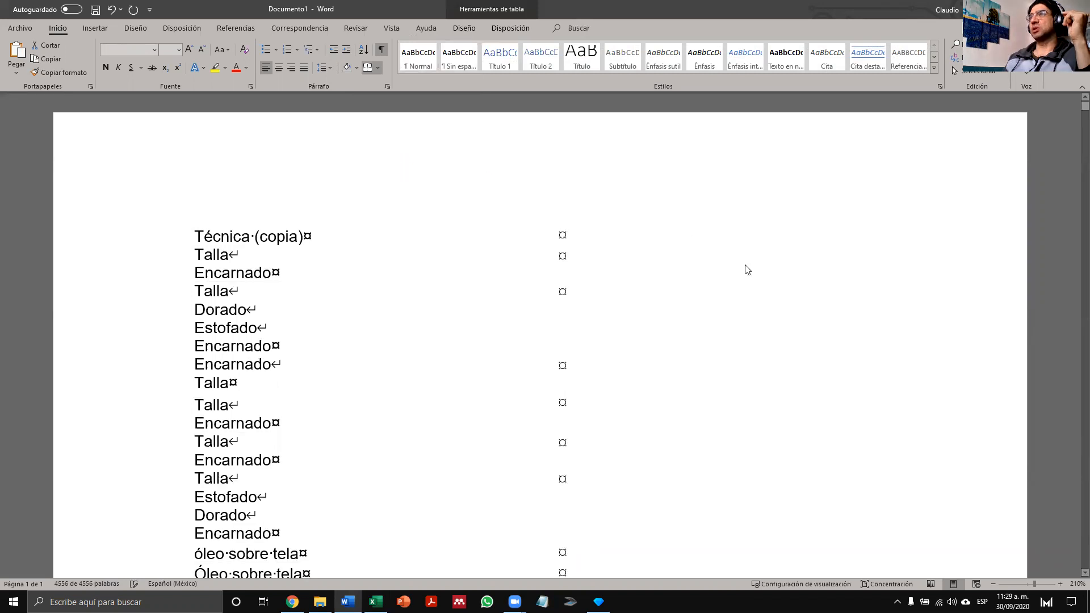
click(760, 263)
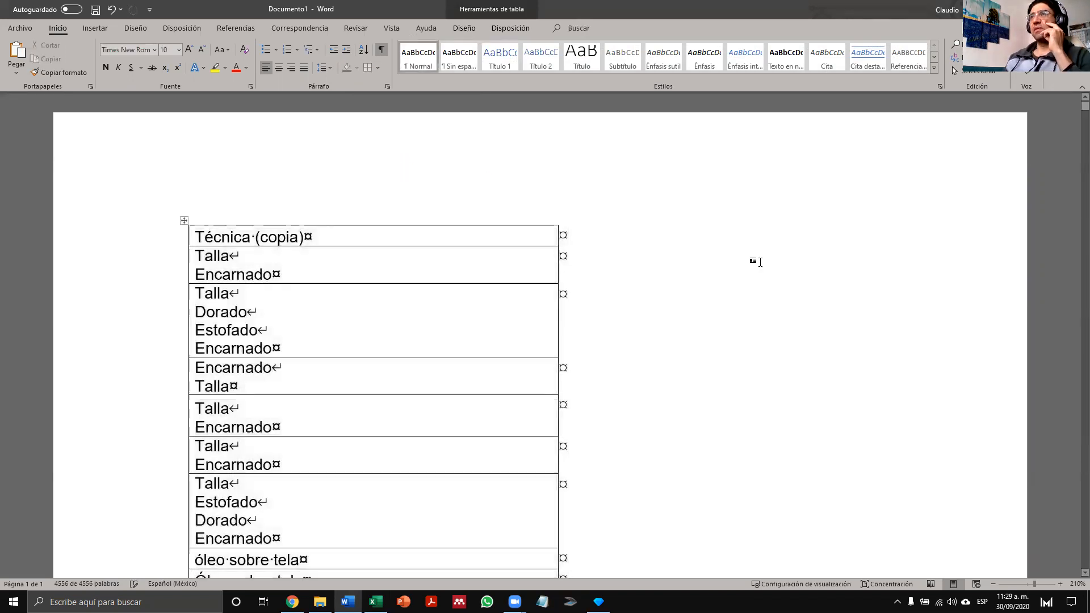
key(ctrl+z)
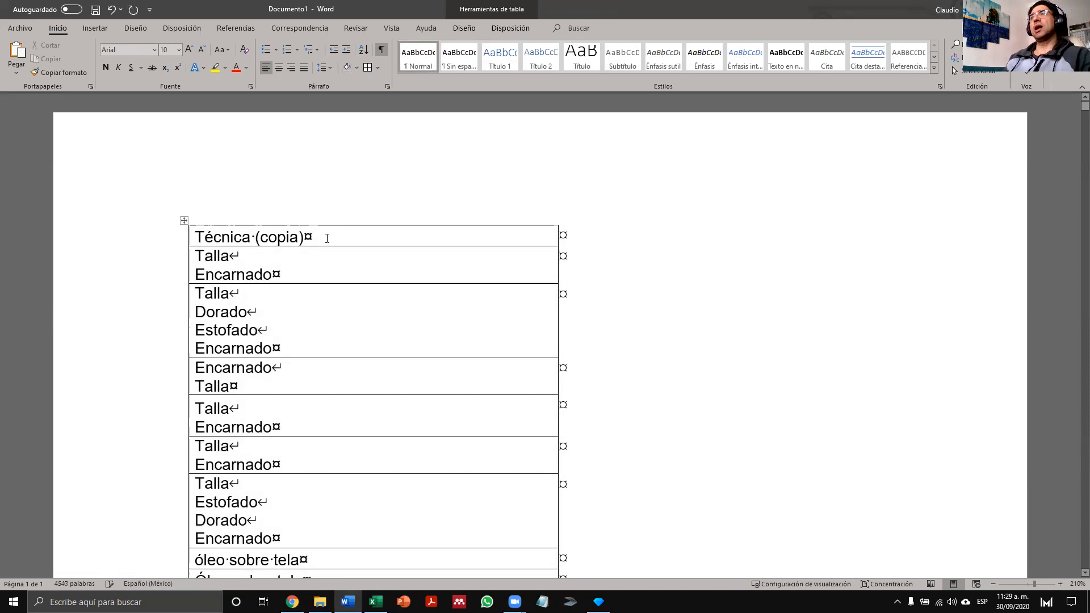
- Toggle the formatting marks off and back on, and examine the space mark in the header and the line break after Talla
click(315, 259)
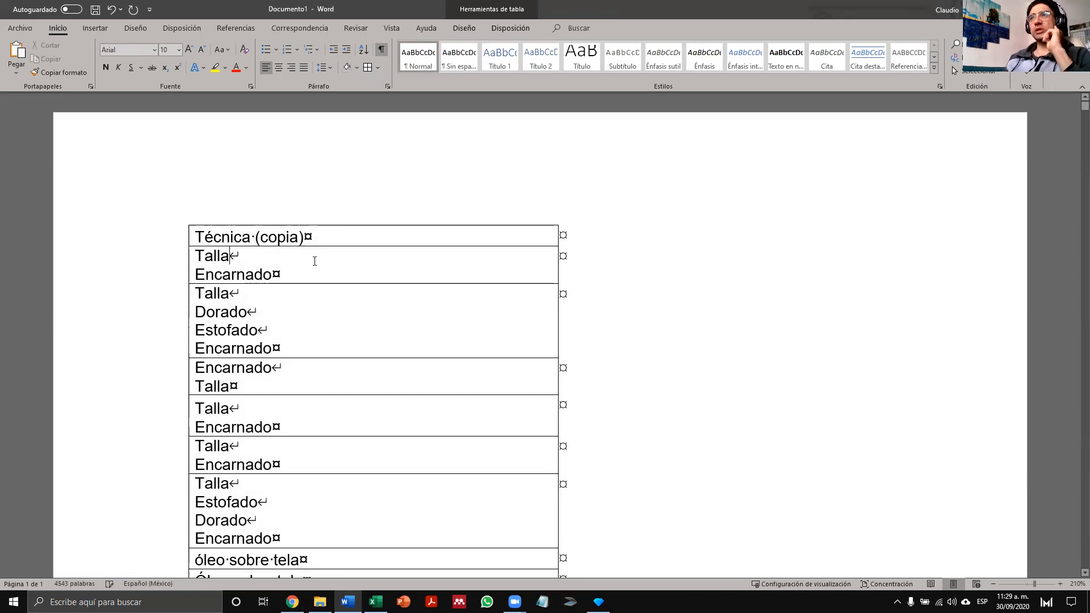
click(382, 53)
click(382, 53)
click(382, 53)
click(382, 52)
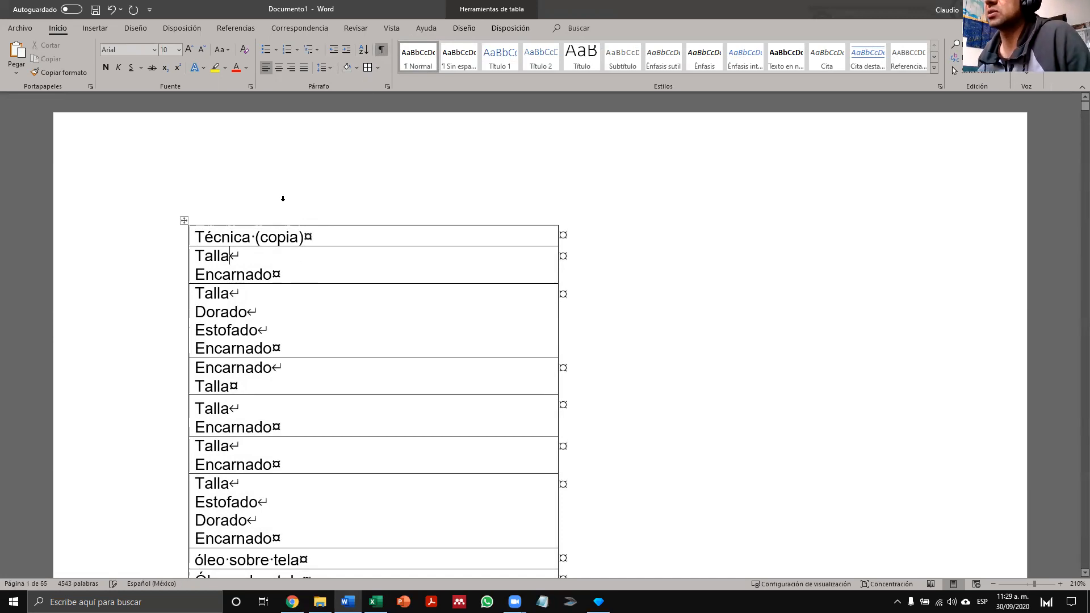
drag(255, 241, 251, 242)
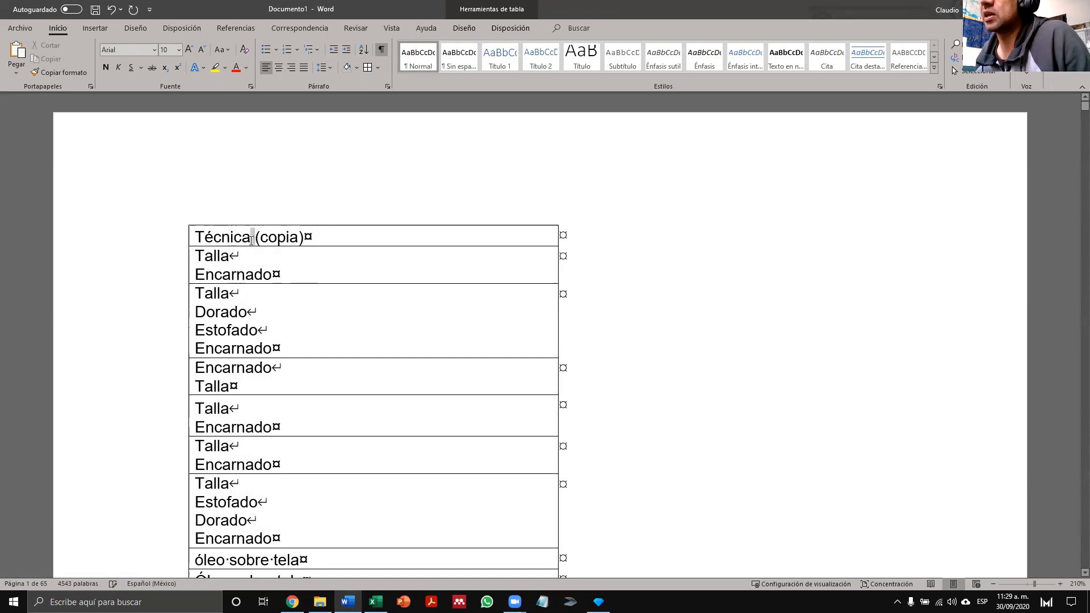
click(237, 259)
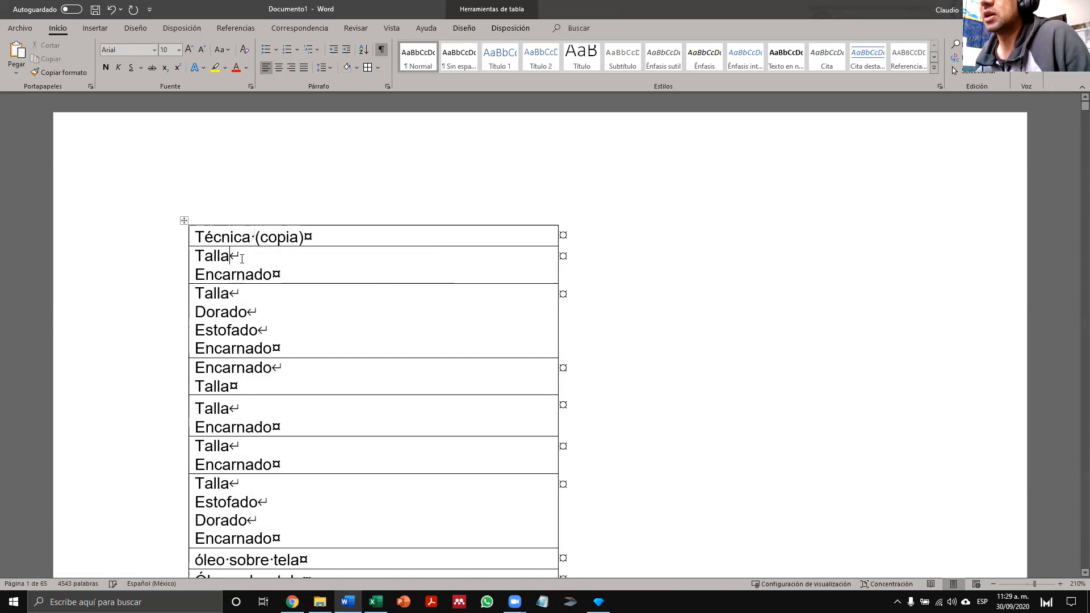
drag(229, 257, 244, 259)
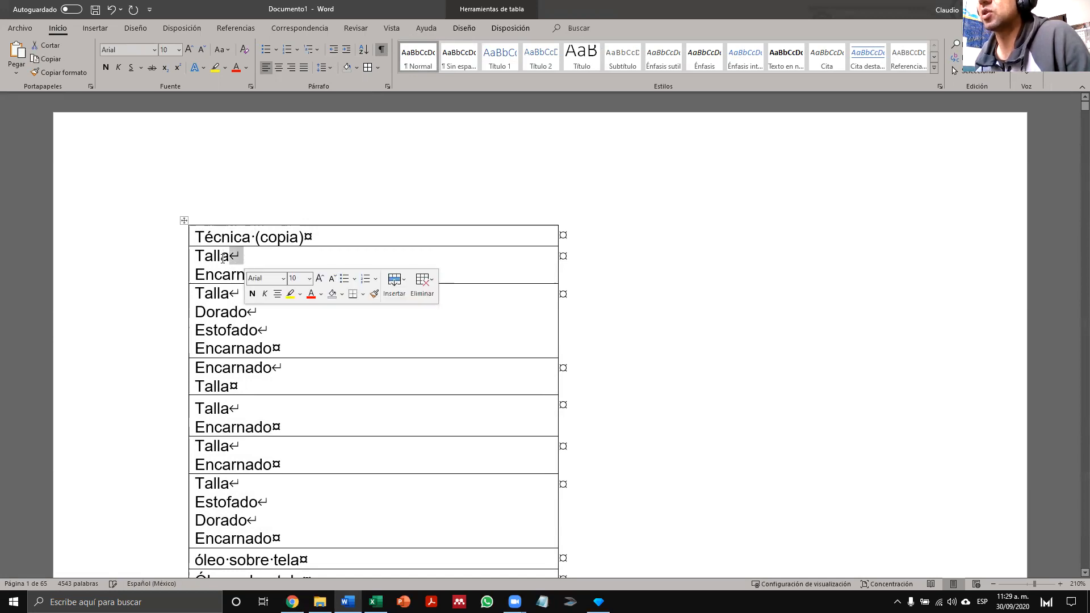
click(670, 295)
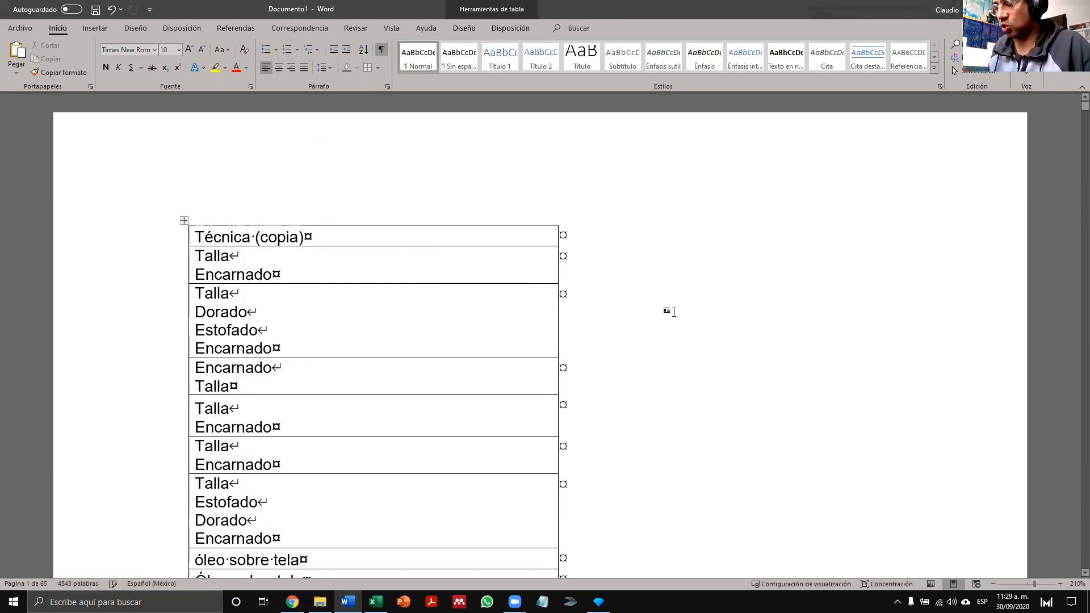
- Replace all manual line breaks (^l) in the document with the separator ||
key(ctrl+l)
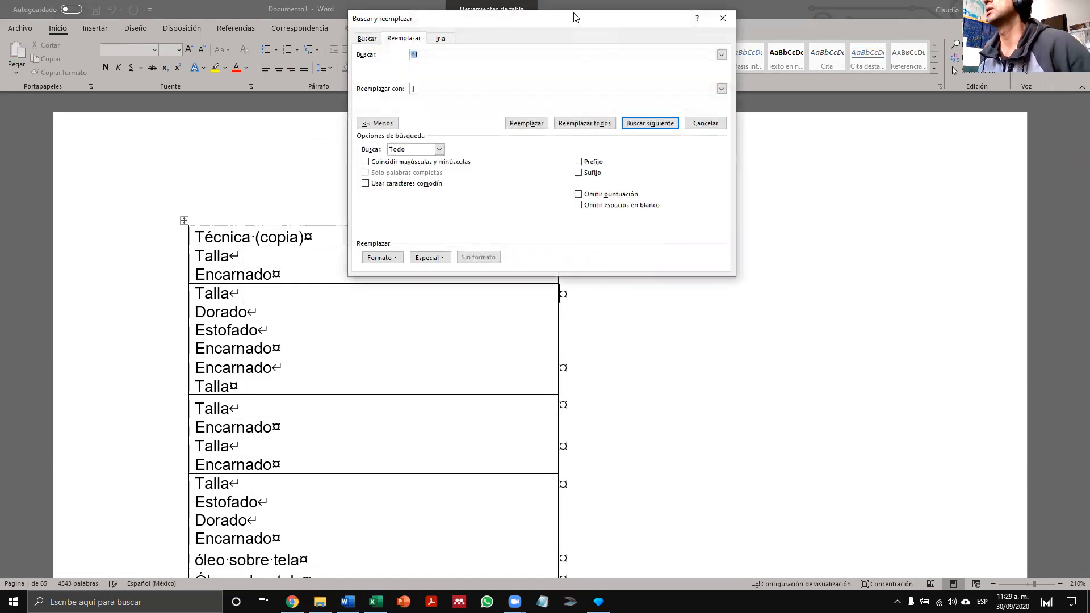
drag(577, 22, 808, 187)
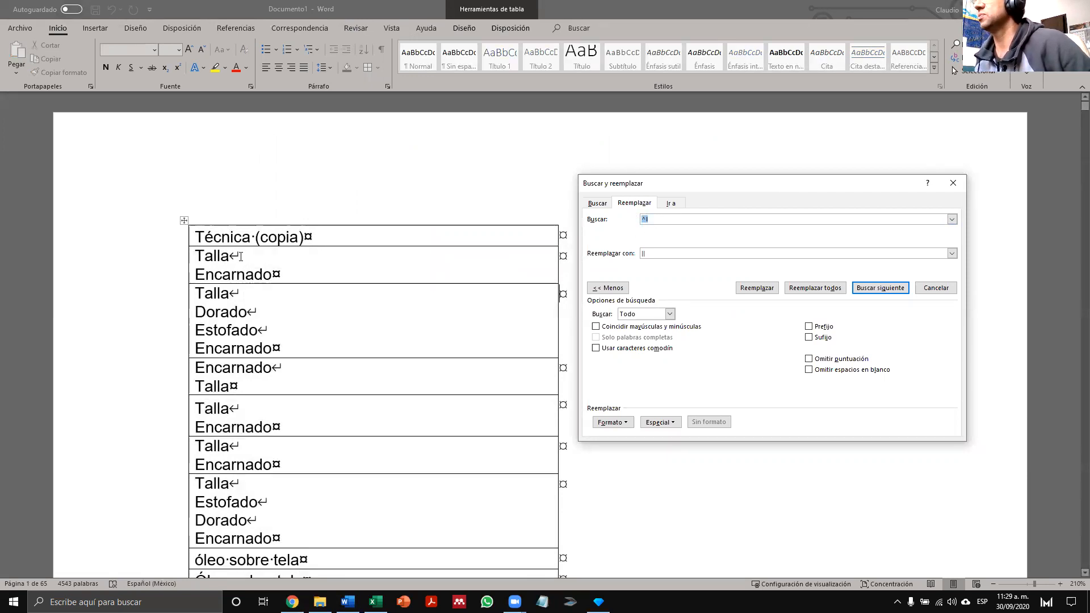
key(BackSpace)
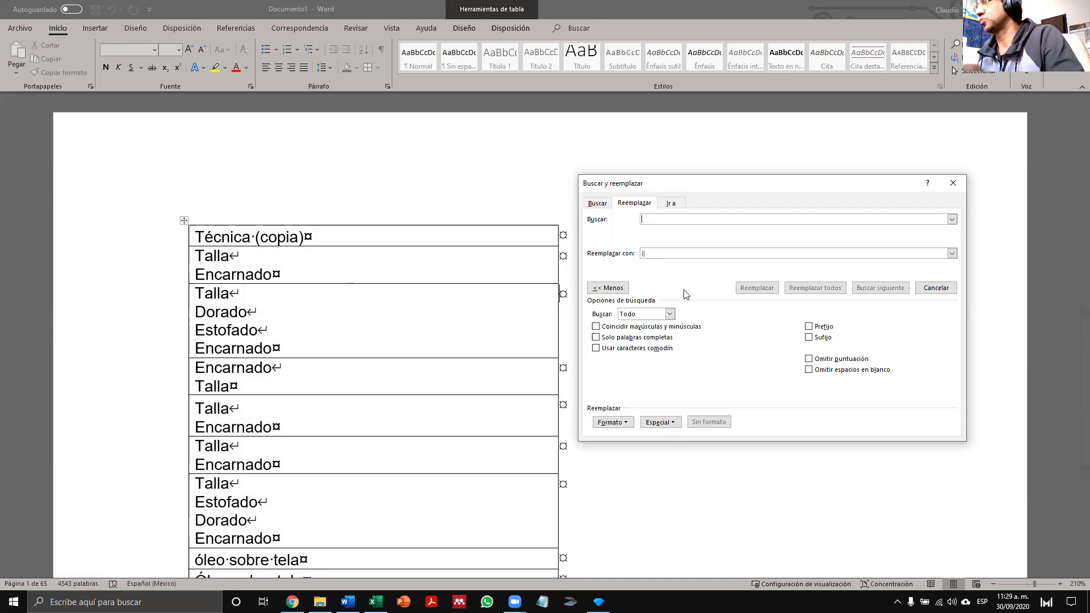
click(676, 423)
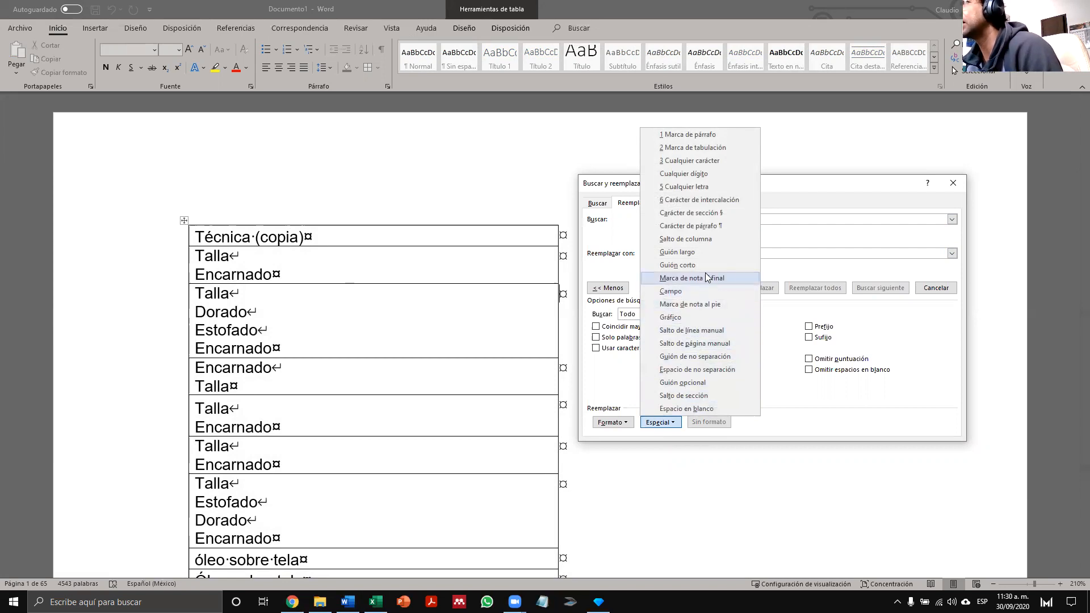
click(694, 330)
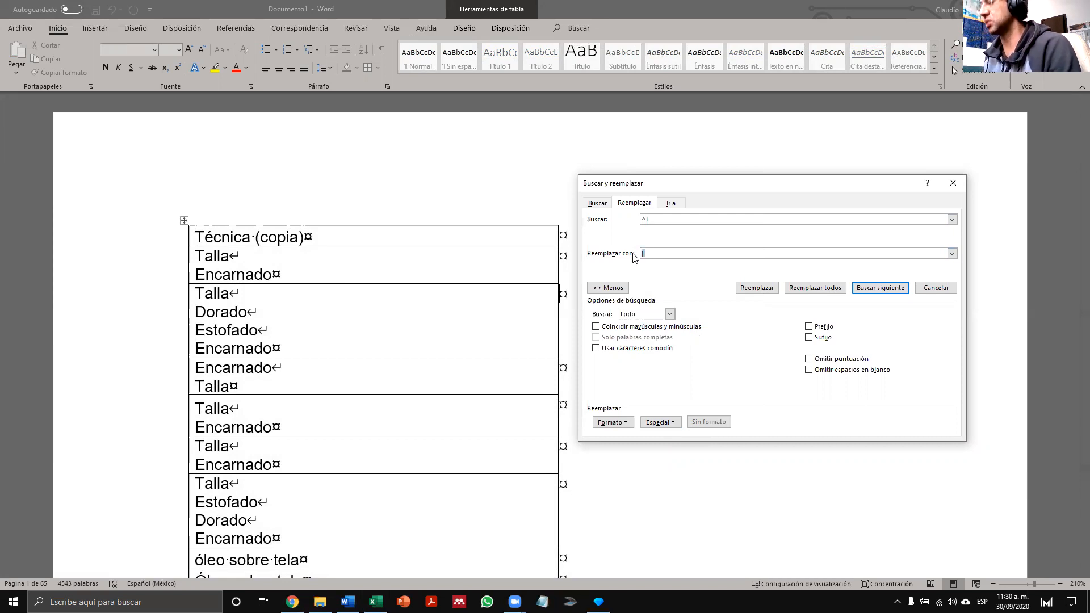
text(")
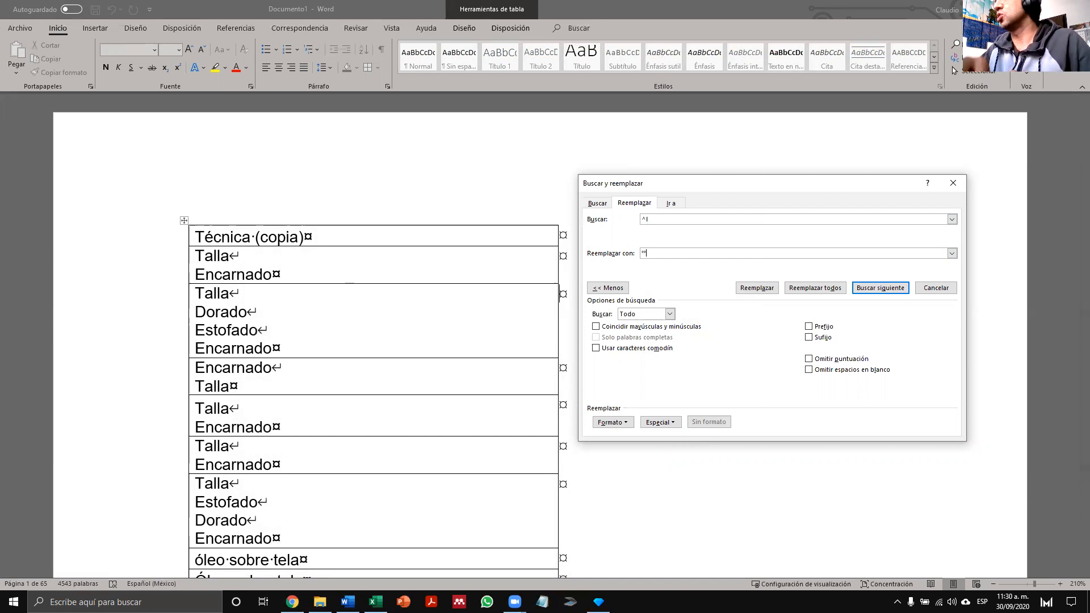
key(BackSpace)
key(BackSpace)
text(||)
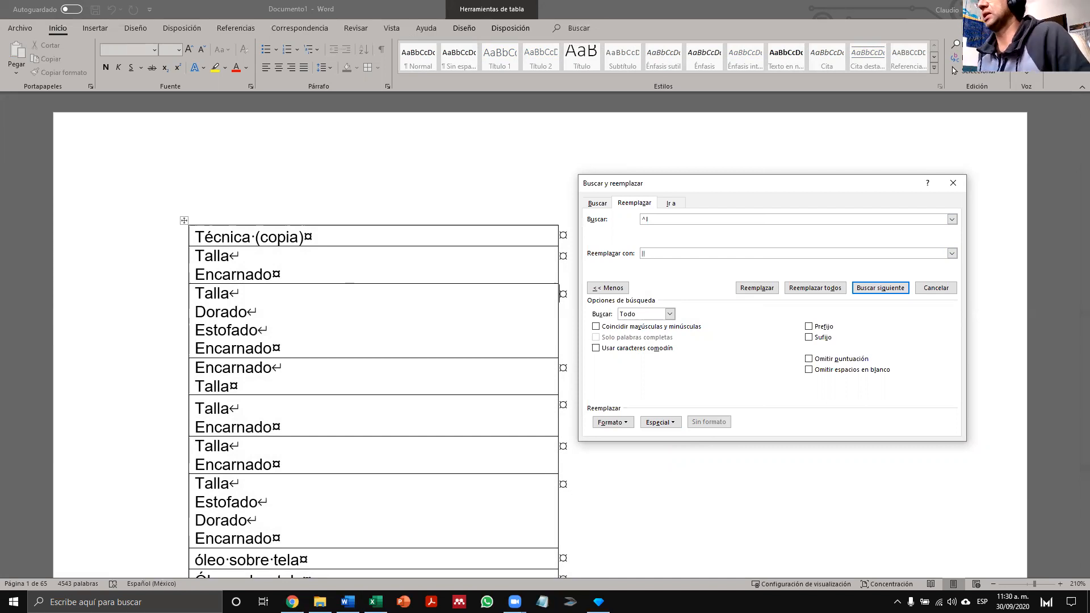
click(816, 288)
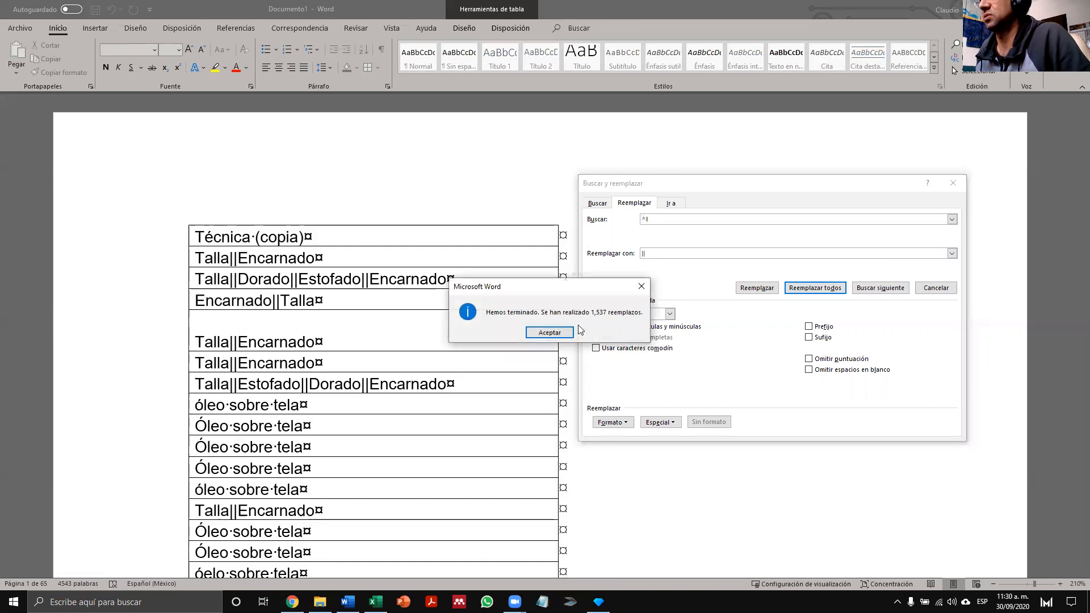
click(549, 333)
- Examine the || separator between Talla and Encarnado in the replaced entries, and close Find and Replace
scroll(255, 263, down, 3)
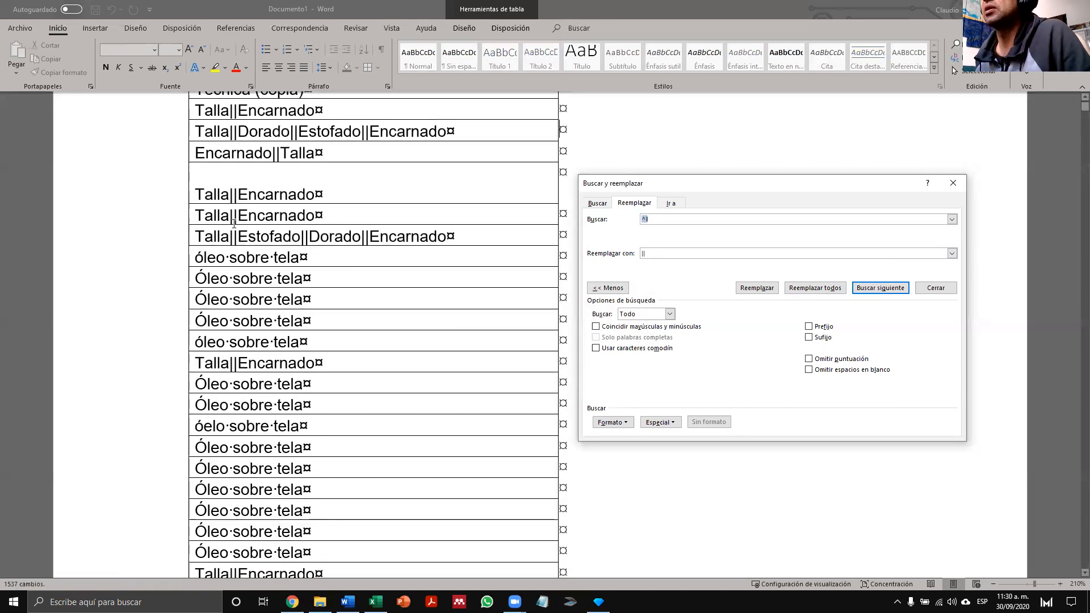
scroll(254, 263, up, 2)
click(231, 269)
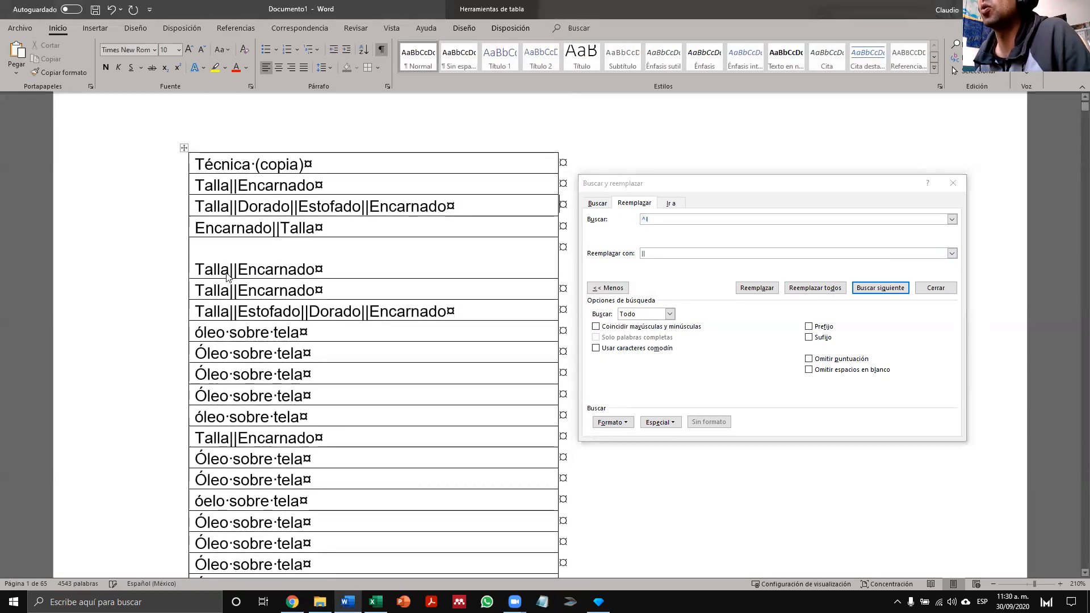
double_click(231, 270)
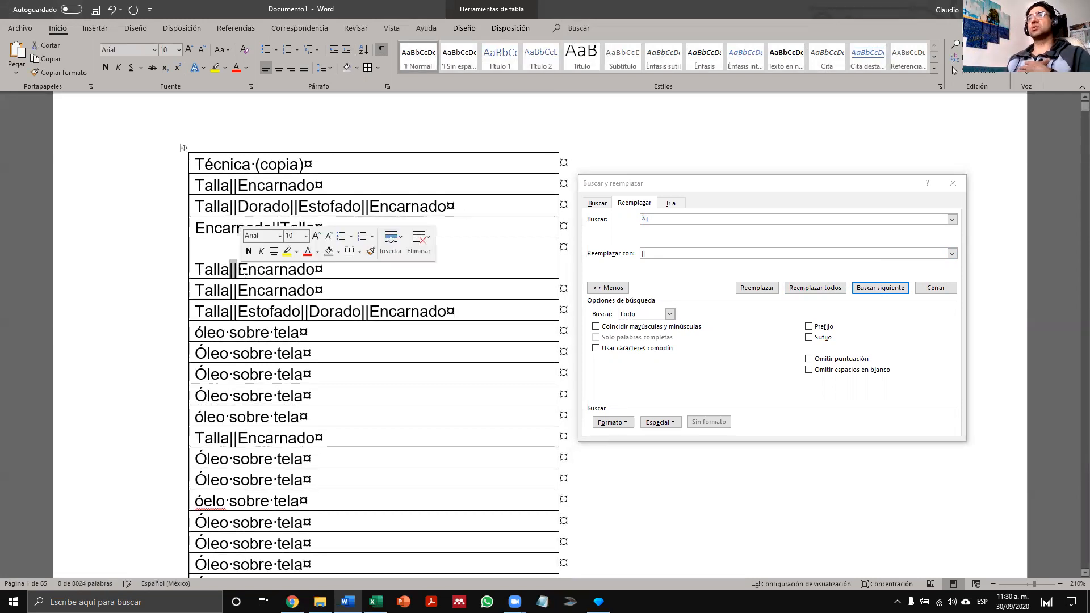
click(955, 188)
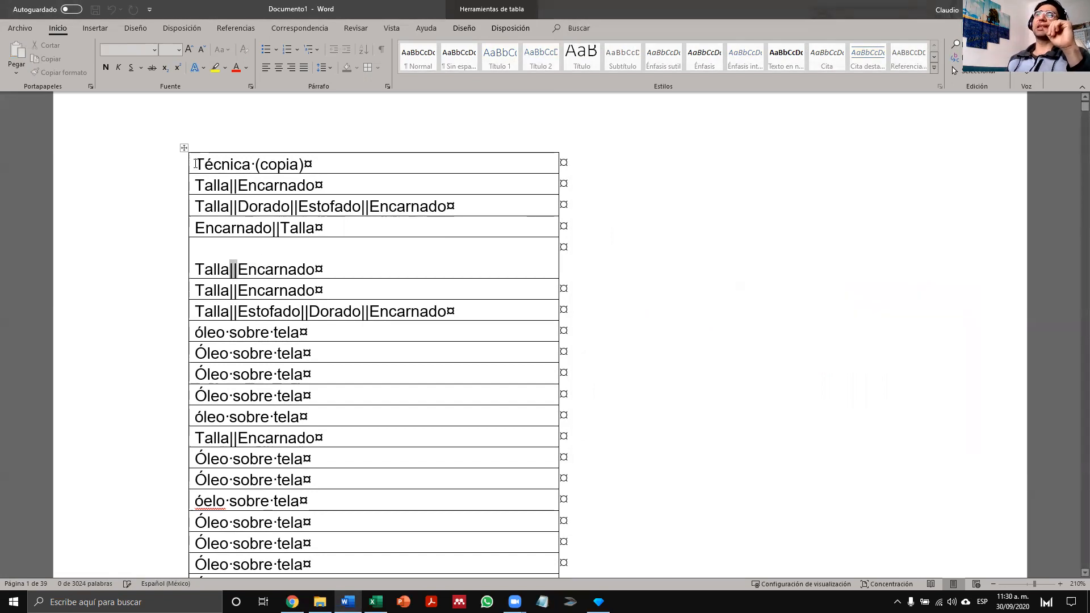
- Copy the entire Word table, switch to the Colecci workbook in Excel and paste it over the emptied column H from H1
key(ctrl+a)
key(ctrl+c)
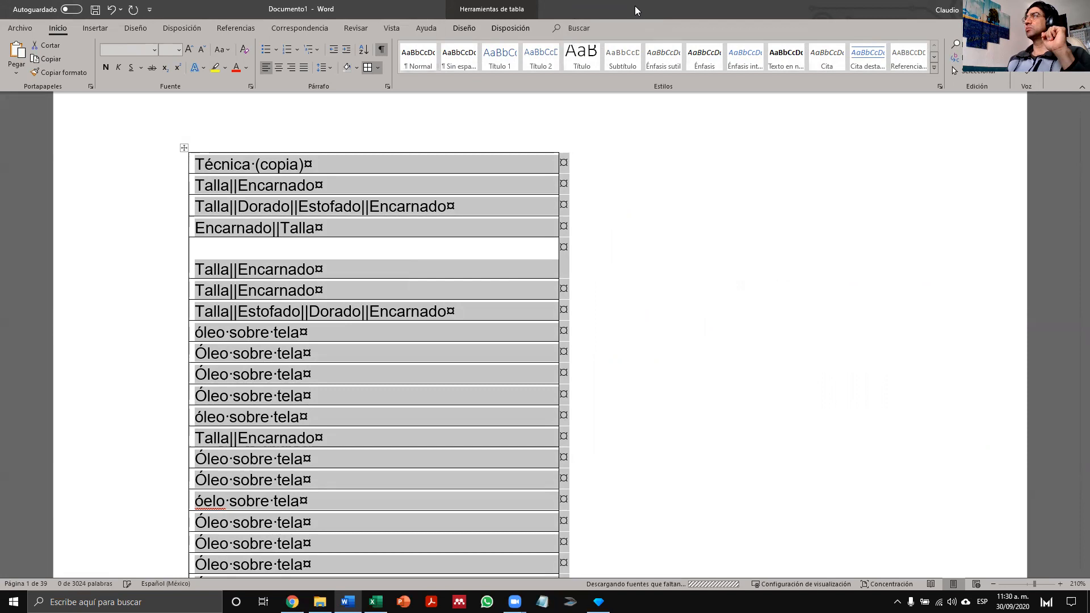
drag(635, 13, 615, 152)
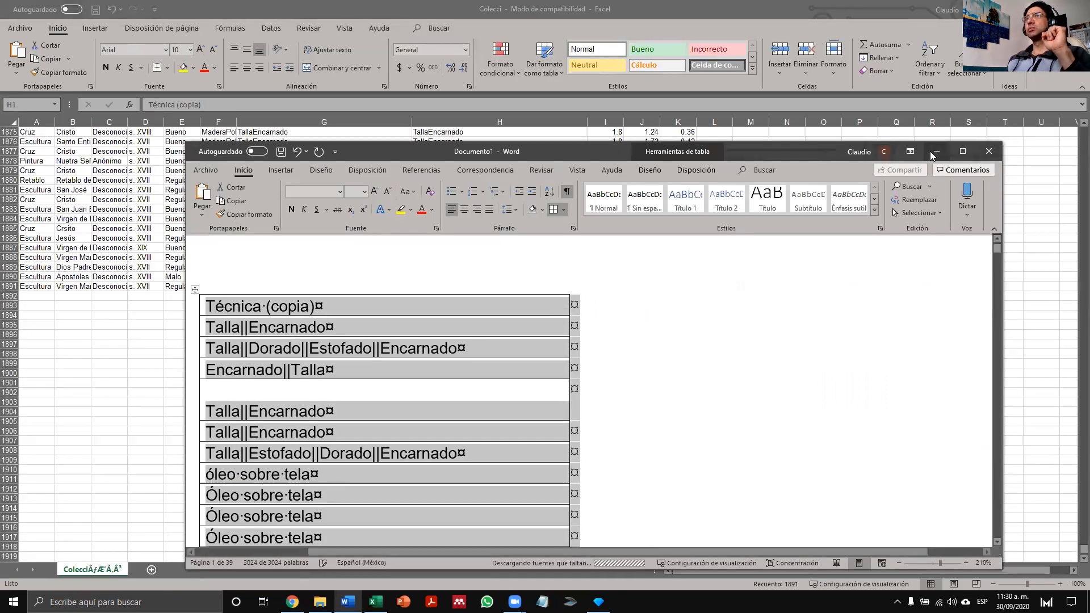
click(937, 151)
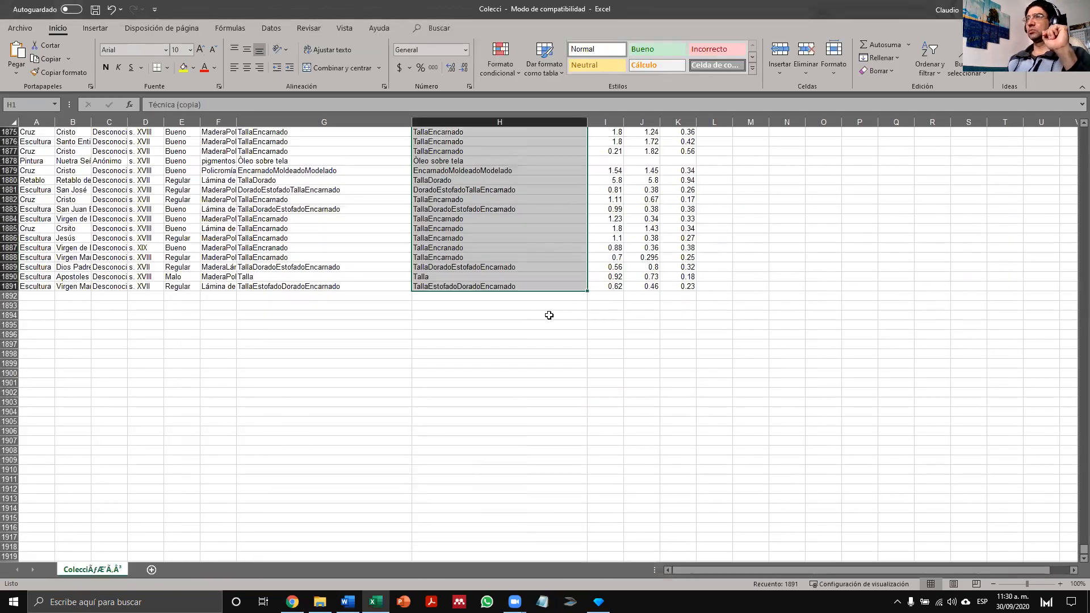
key(ctrl+z)
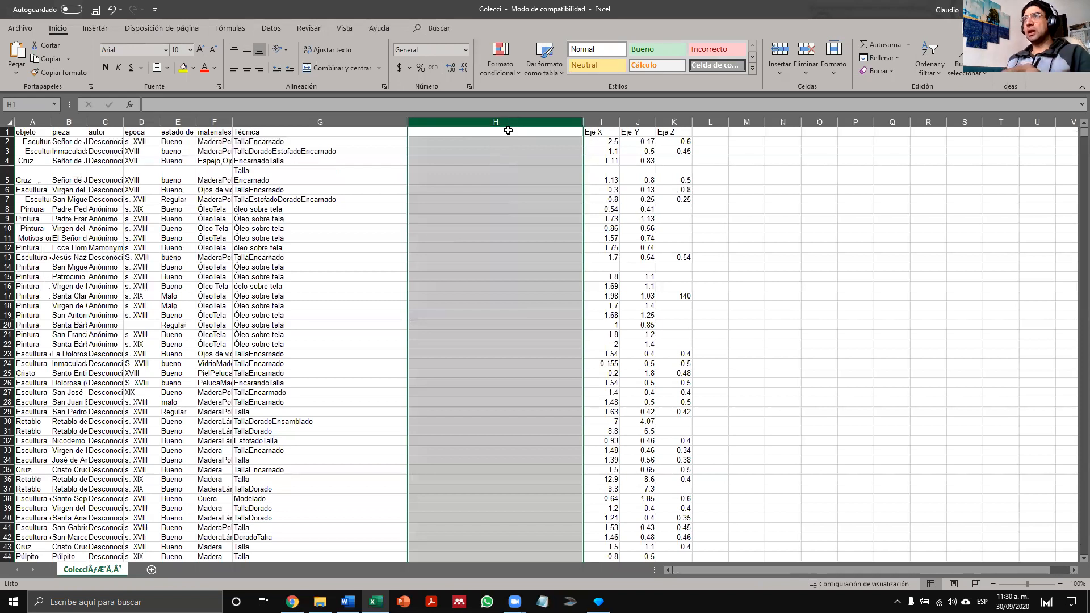
click(506, 132)
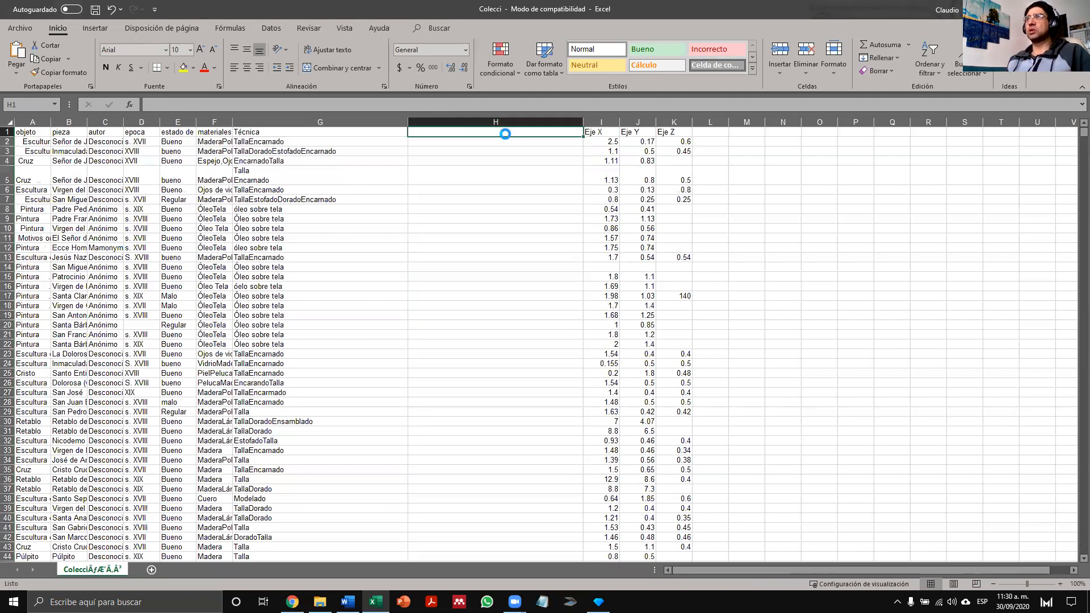
key(ctrl+v)
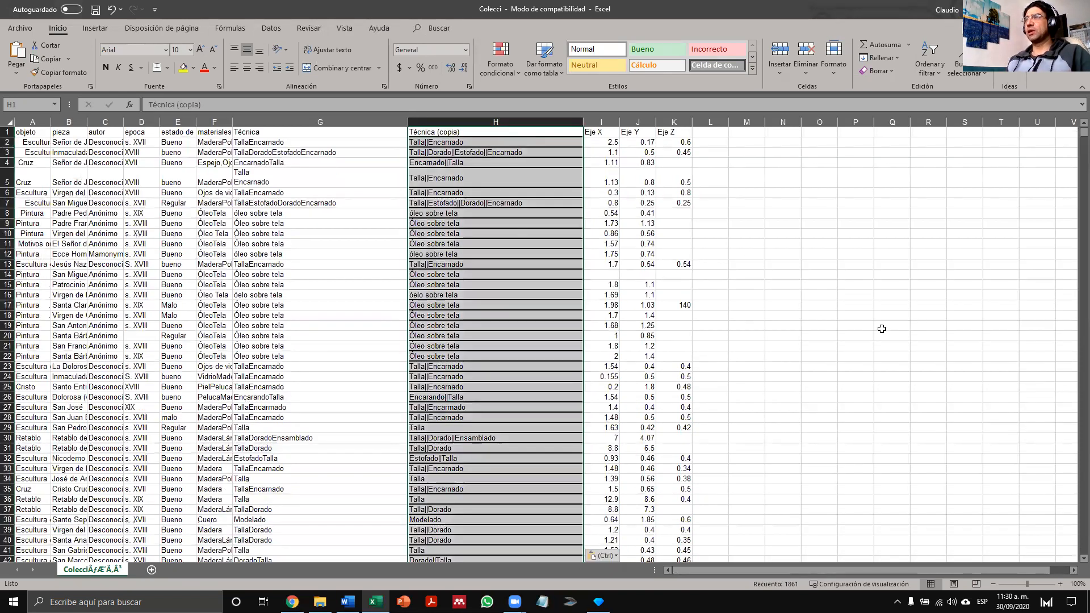
click(855, 326)
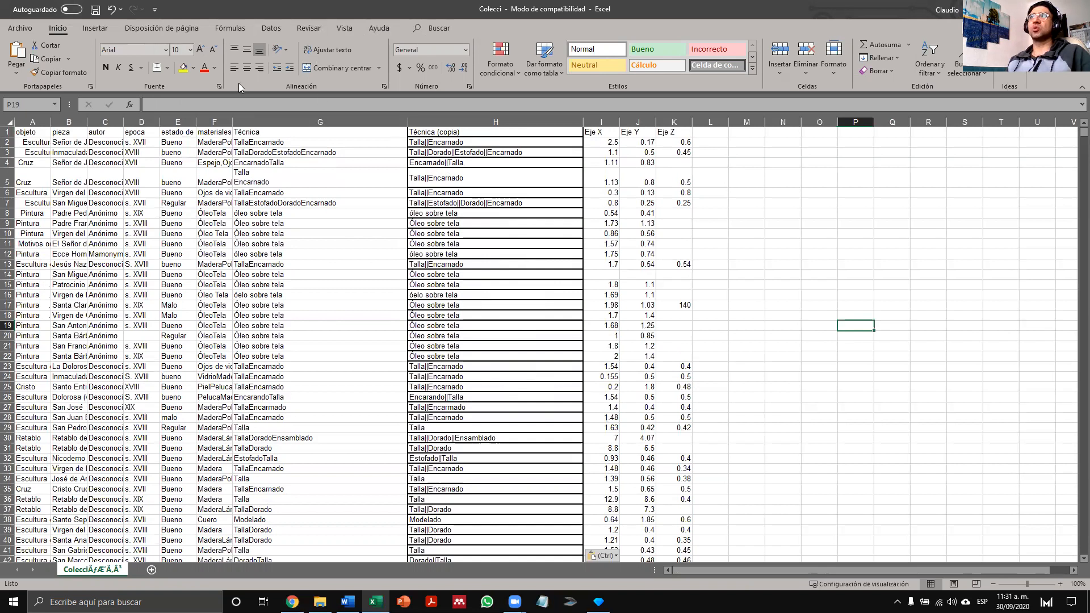
- Remove all borders (Sin borde) from the Técnica (copia) column
click(475, 122)
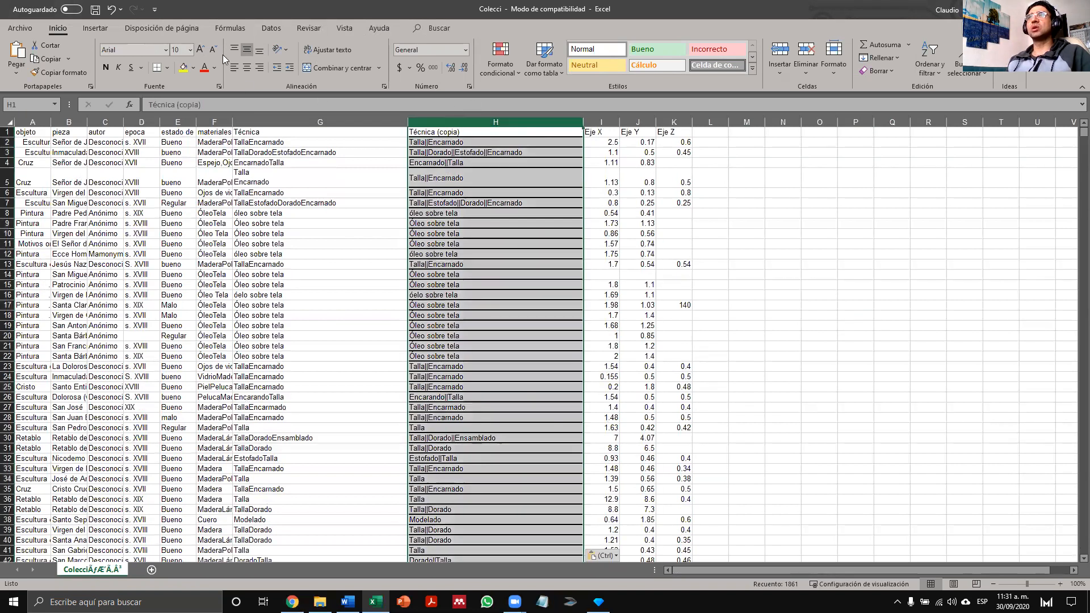
click(169, 68)
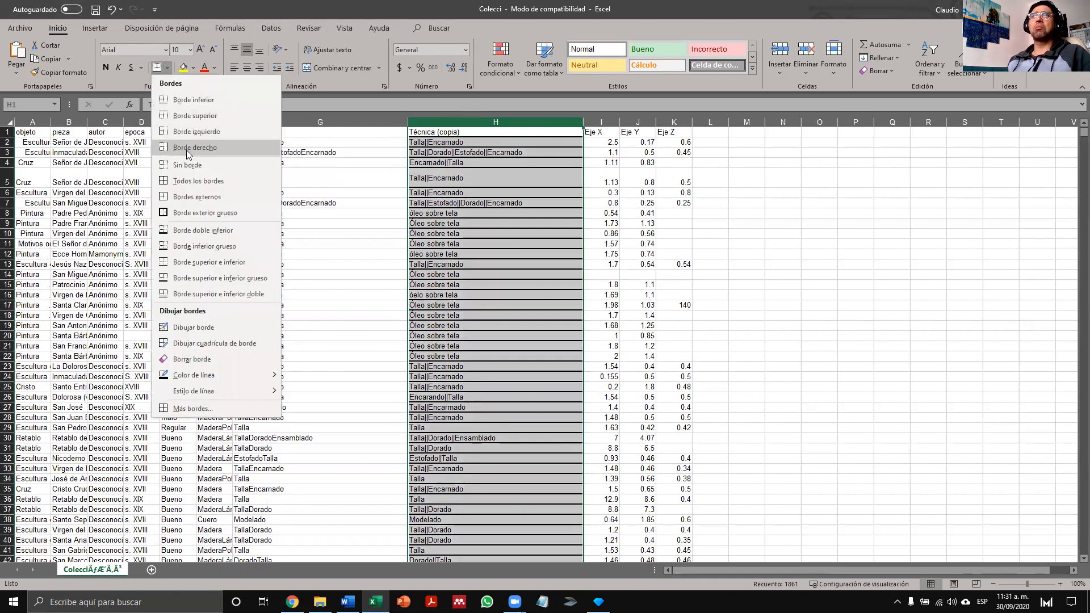
click(193, 165)
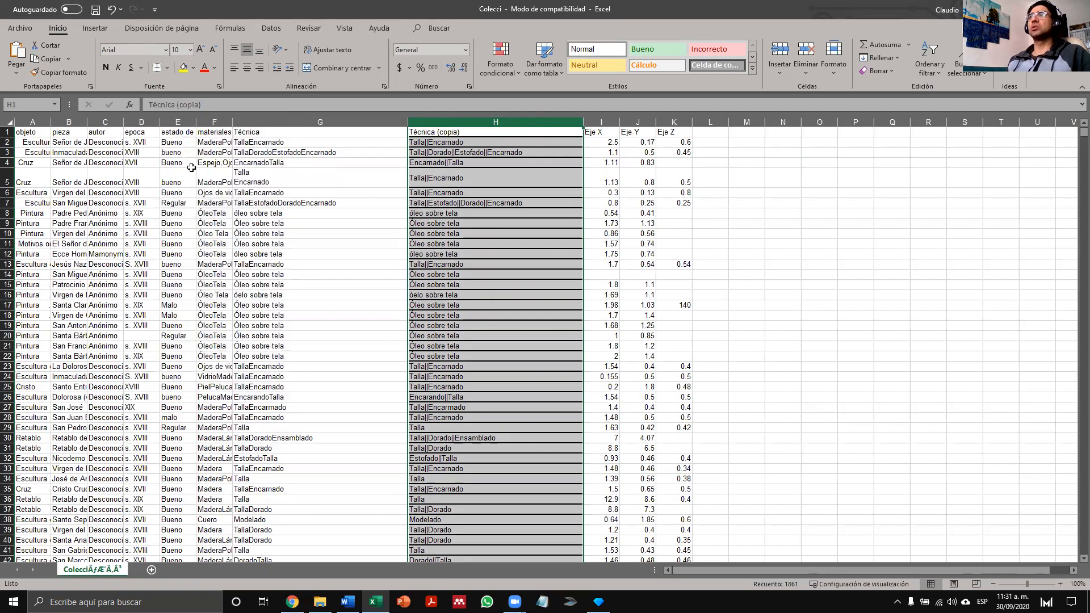
click(856, 276)
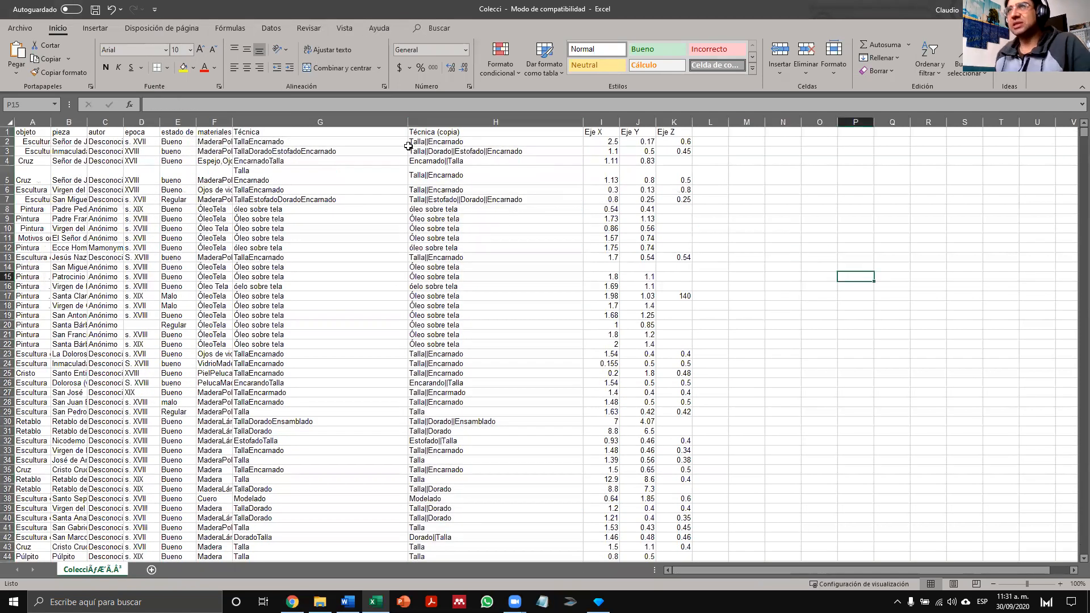
- Compare the line break in the original Técnica entry in G2 with the || separator in its copy in H2
click(274, 141)
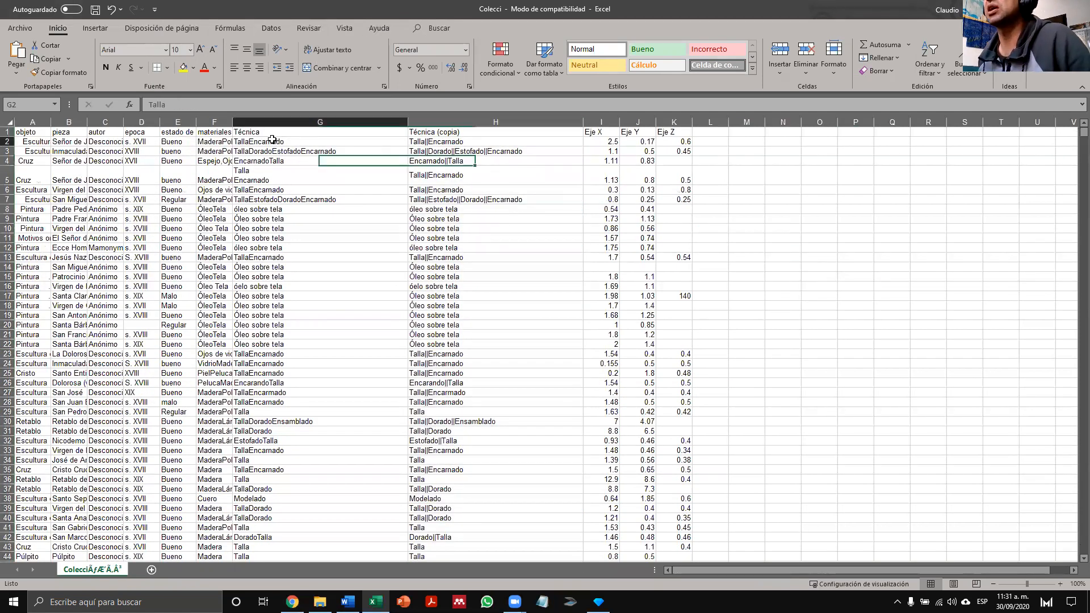
click(239, 104)
key(Right)
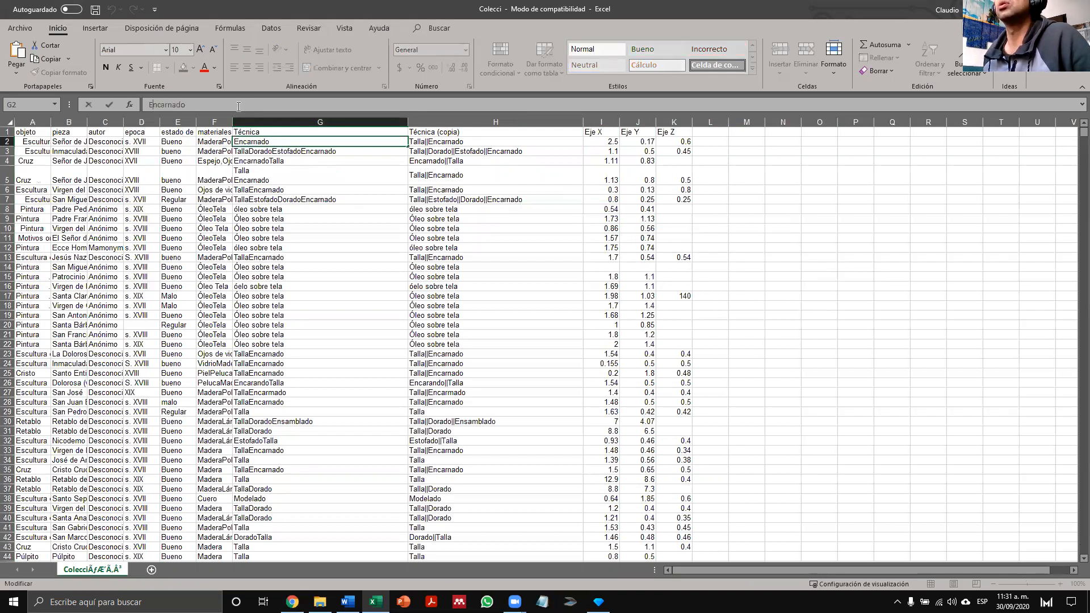
key(Left)
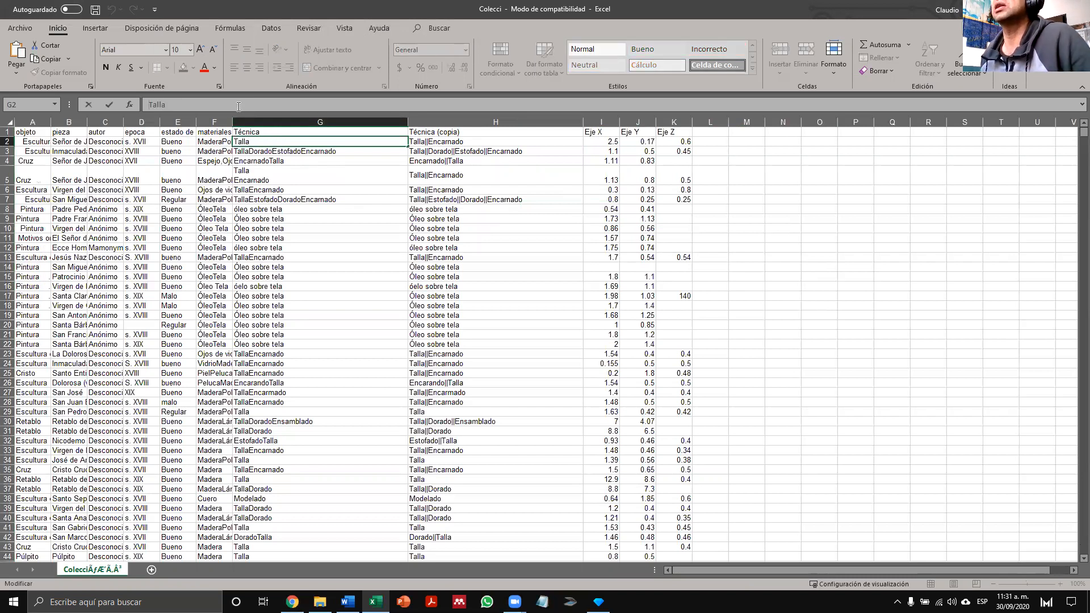
drag(367, 308, 366, 306)
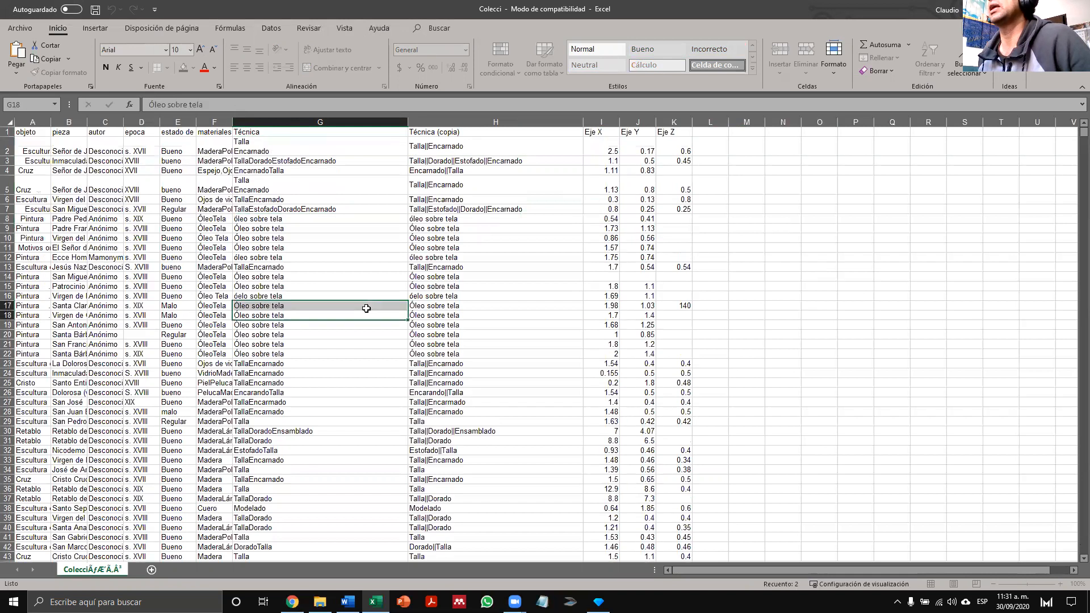
click(316, 154)
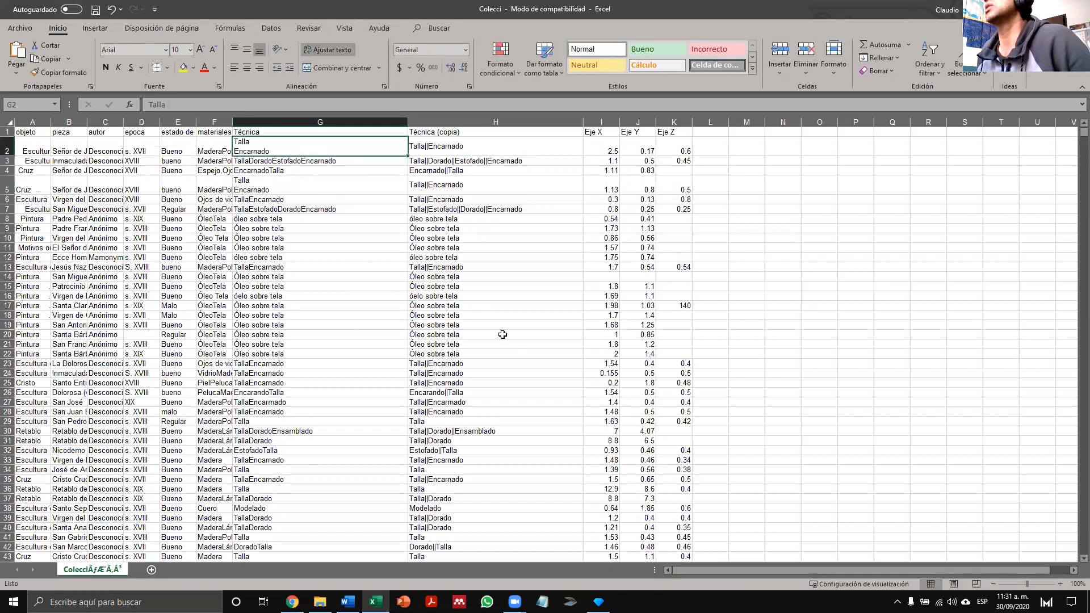
click(477, 150)
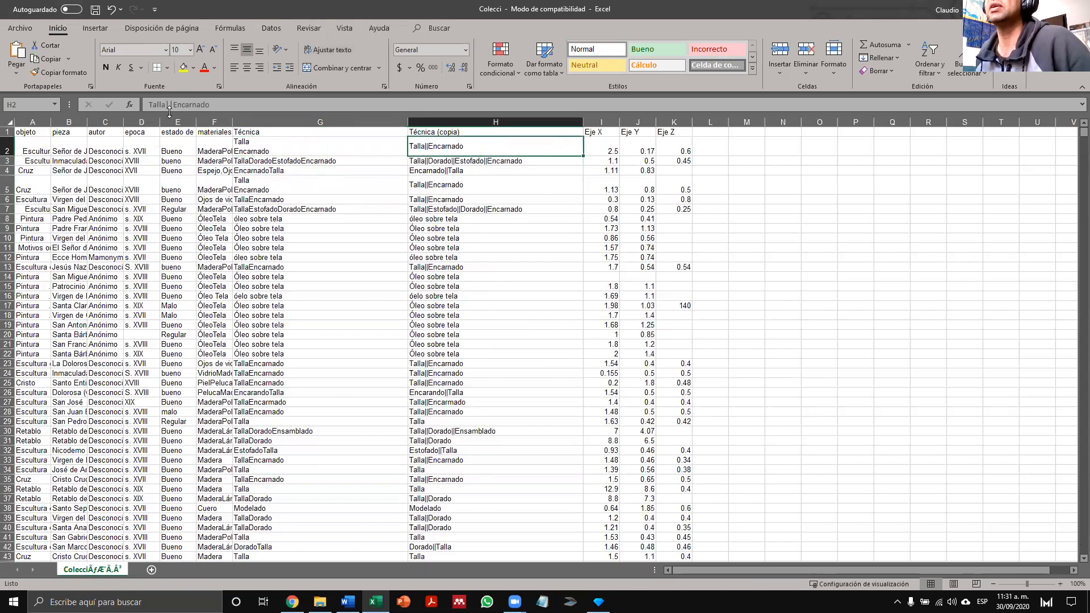
click(172, 104)
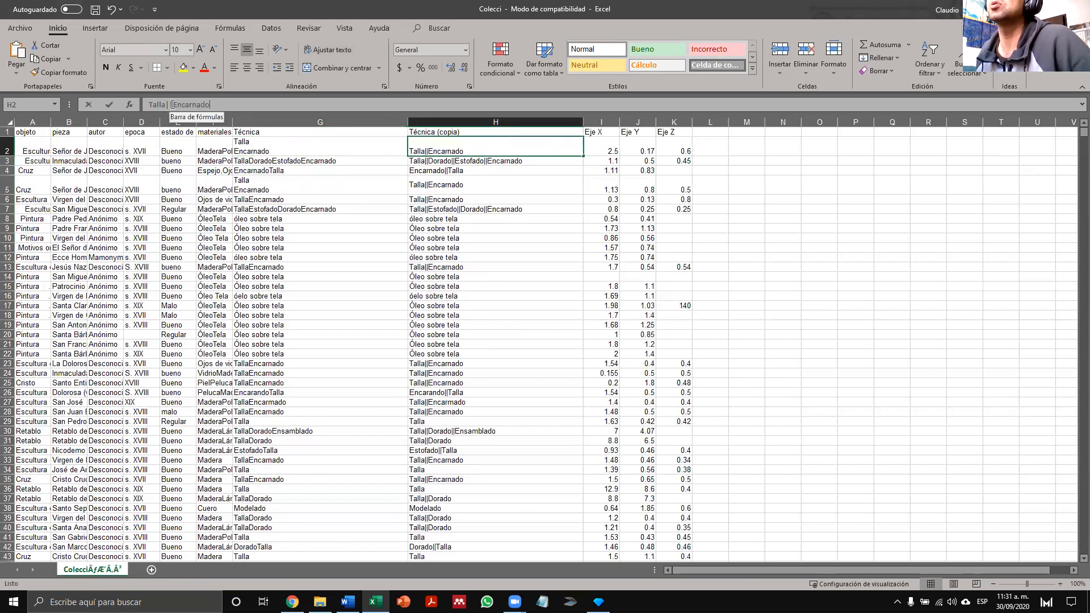
- Leave cell H2 without changes, save the Colecci workbook and close Excel
click(514, 265)
click(95, 11)
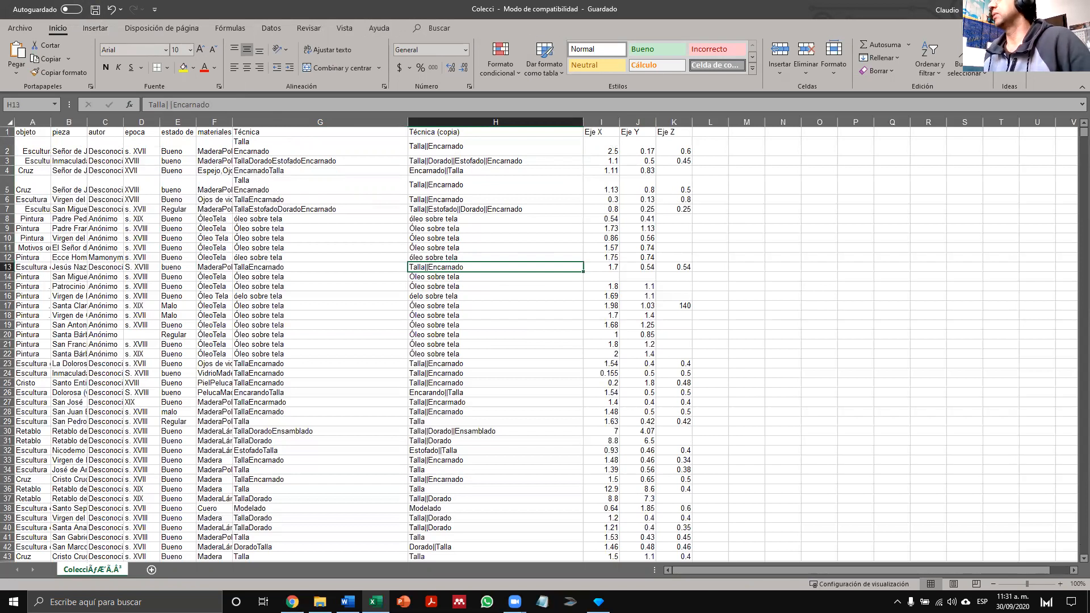
click(1077, 9)
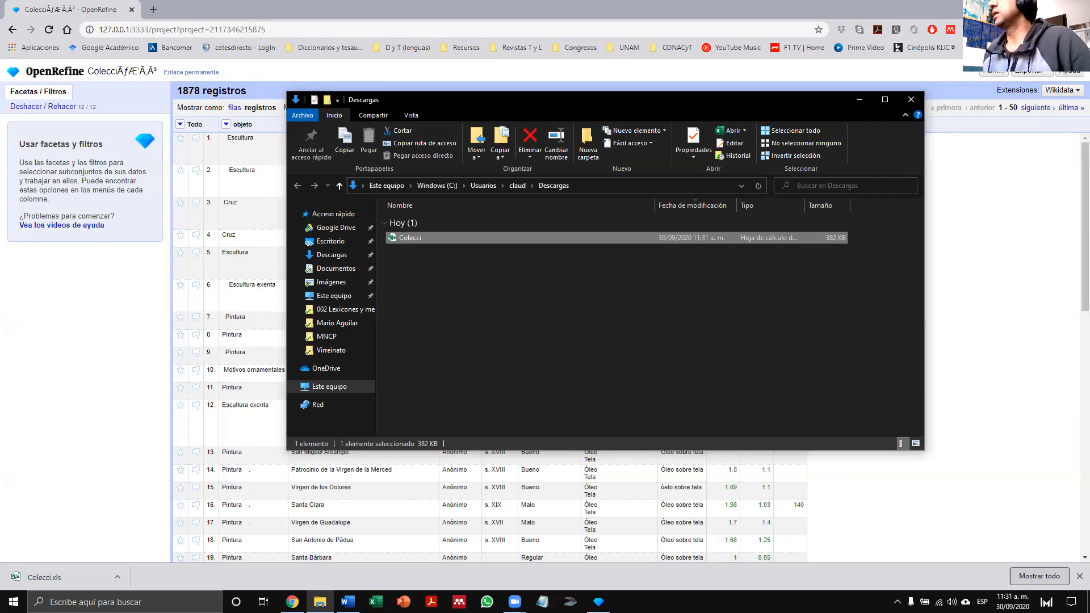
- Close the Descargas folder window, return to the OpenRefine start page and choose Colecci.xls from Descargas as the new project's source file
click(911, 100)
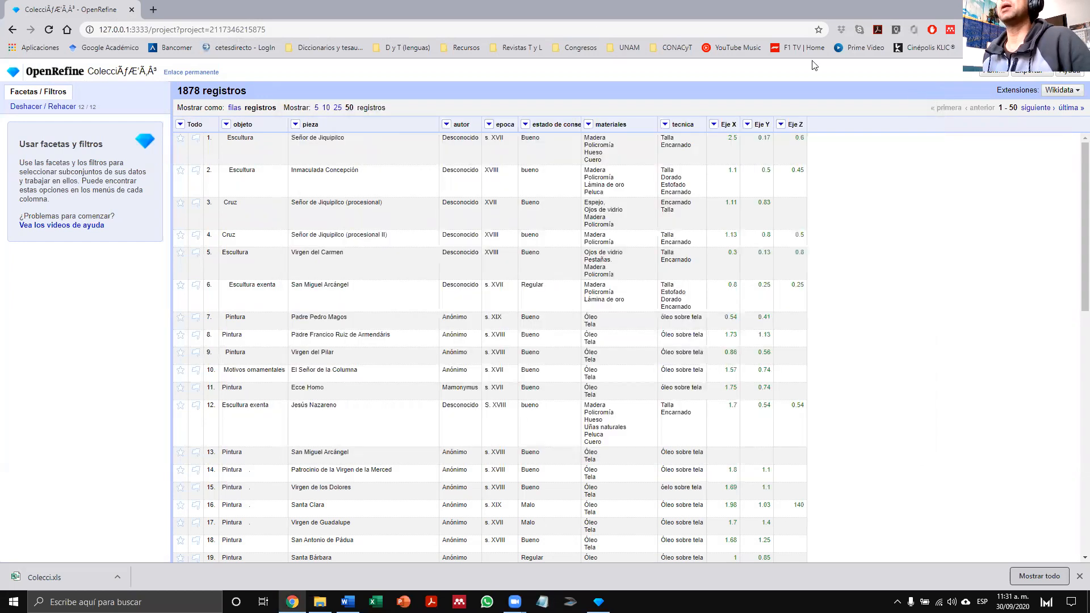
click(51, 74)
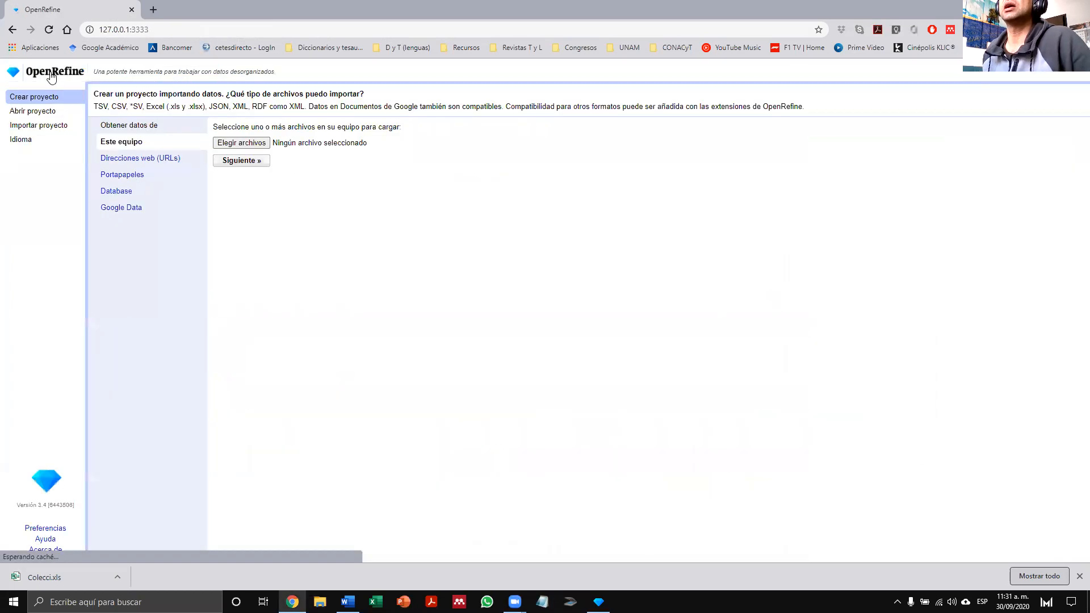
click(234, 143)
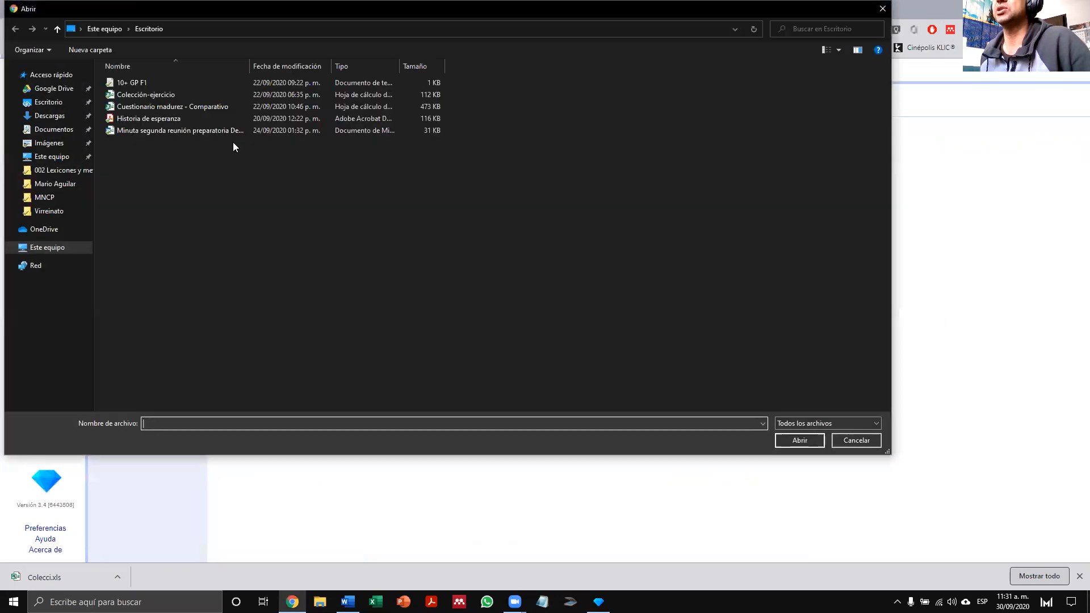
click(55, 117)
click(138, 99)
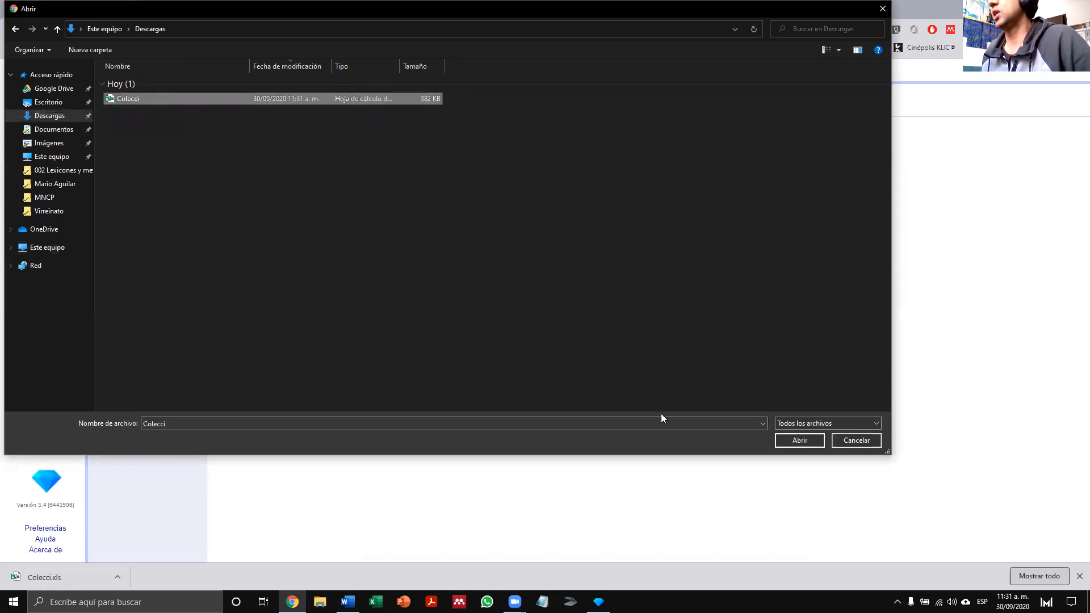
click(793, 440)
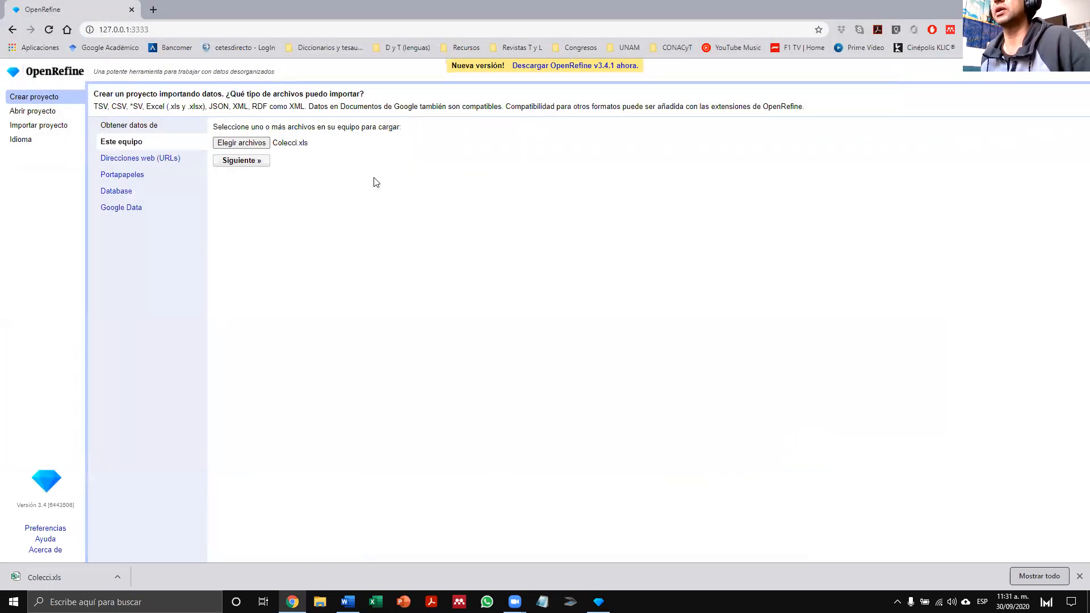
- Create the project from Colecci.xls with the default import options and show 50 records per page
click(241, 161)
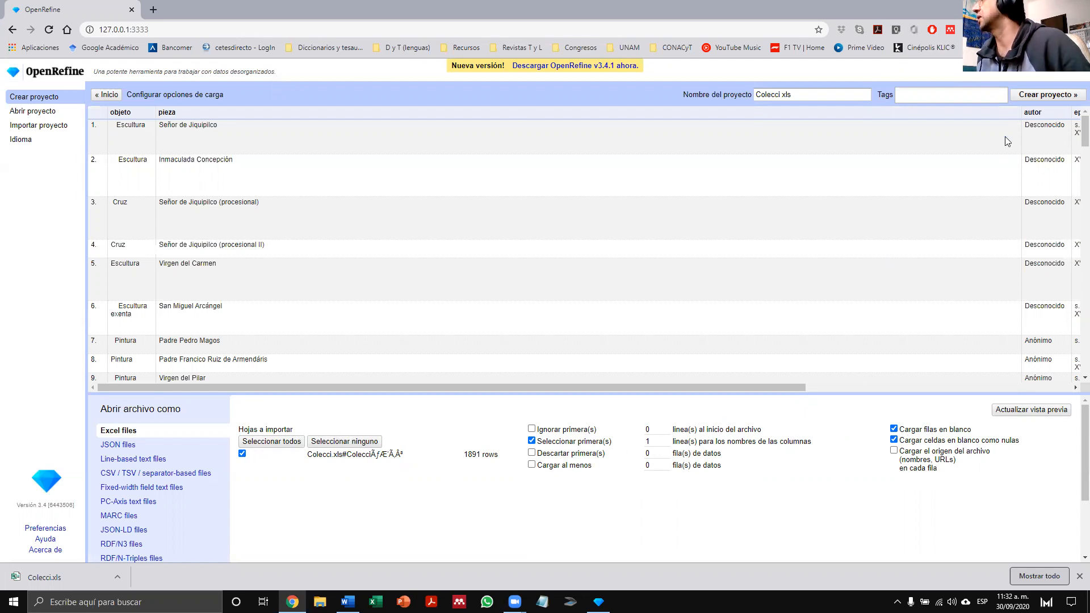
click(1044, 98)
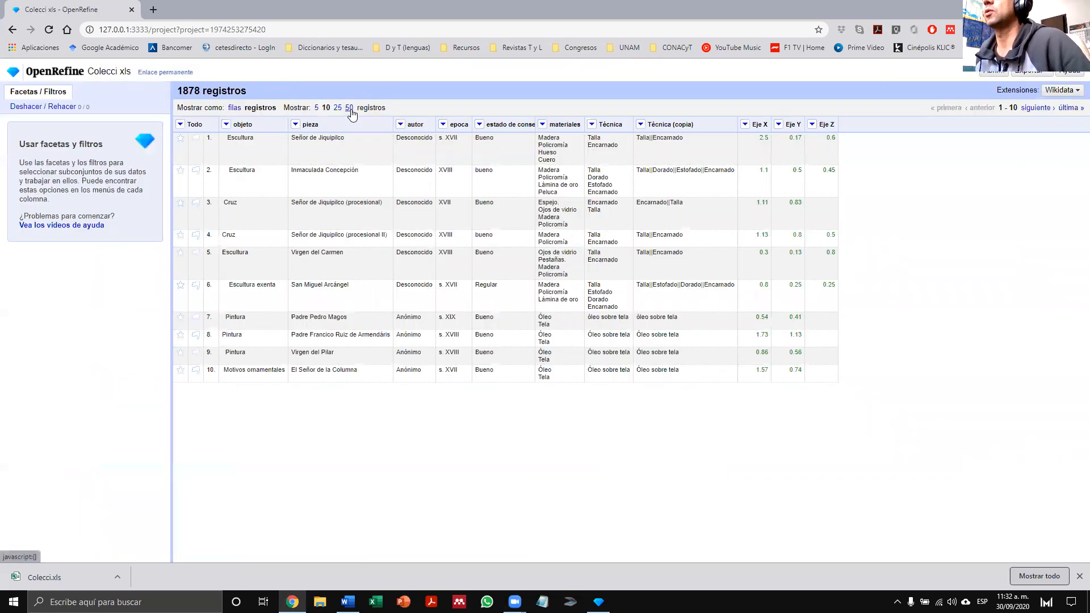
click(350, 109)
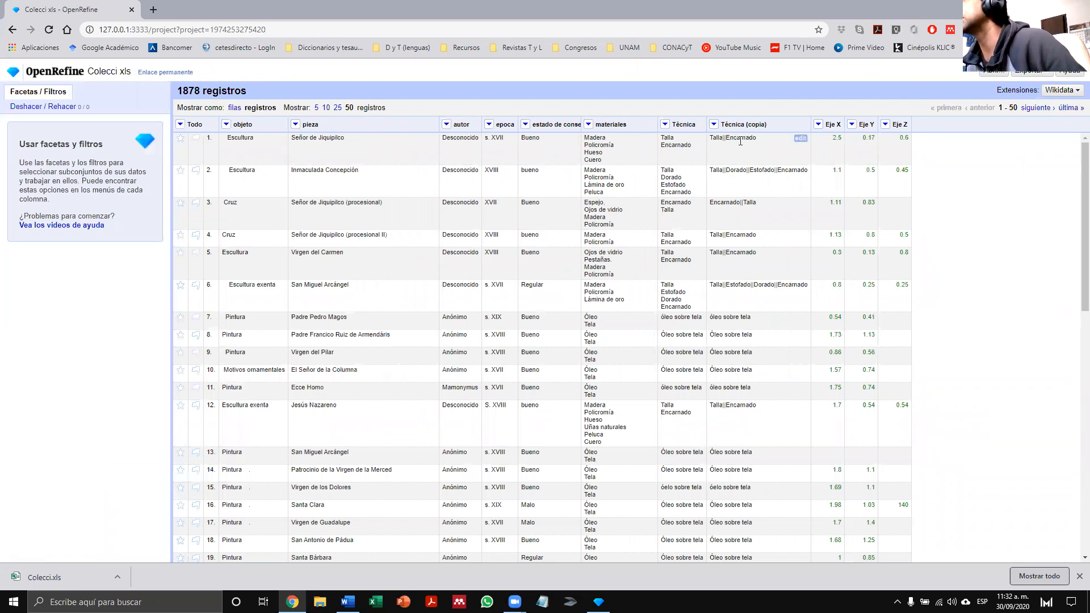
click(714, 125)
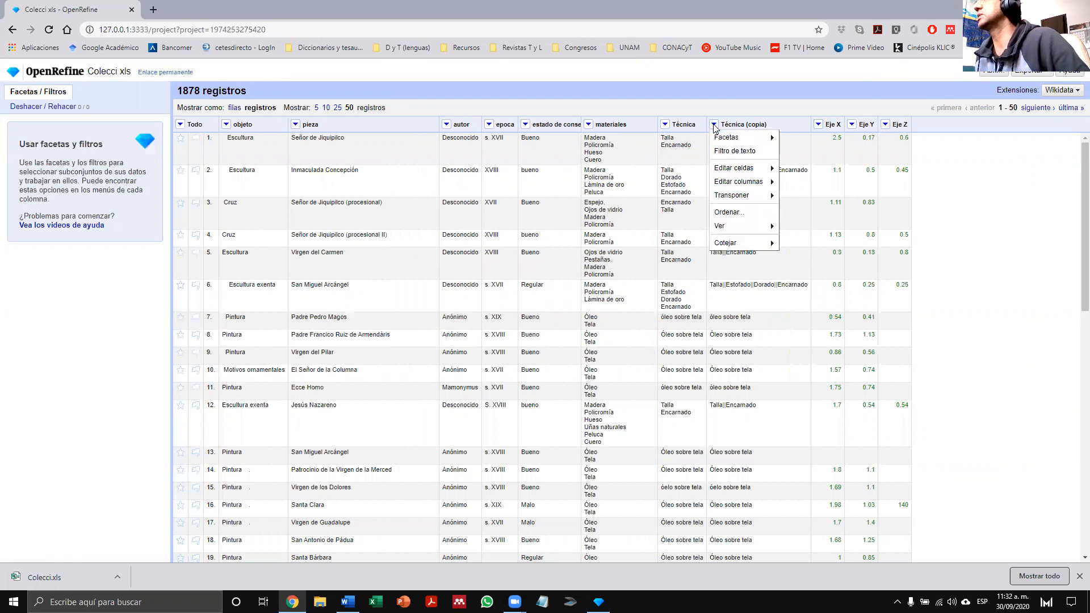
mouse_move(739, 168)
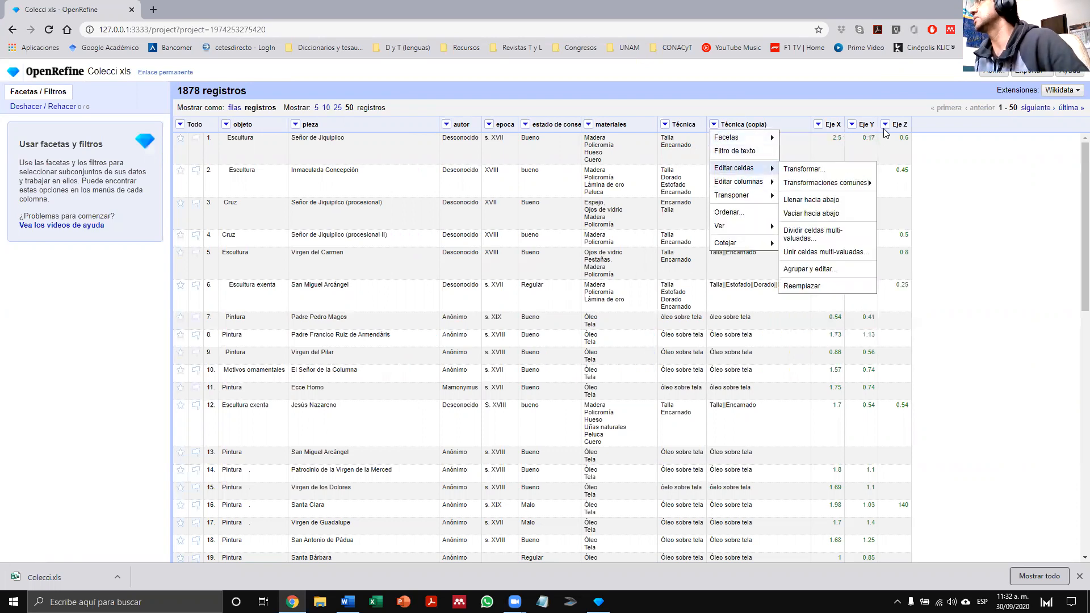
click(984, 217)
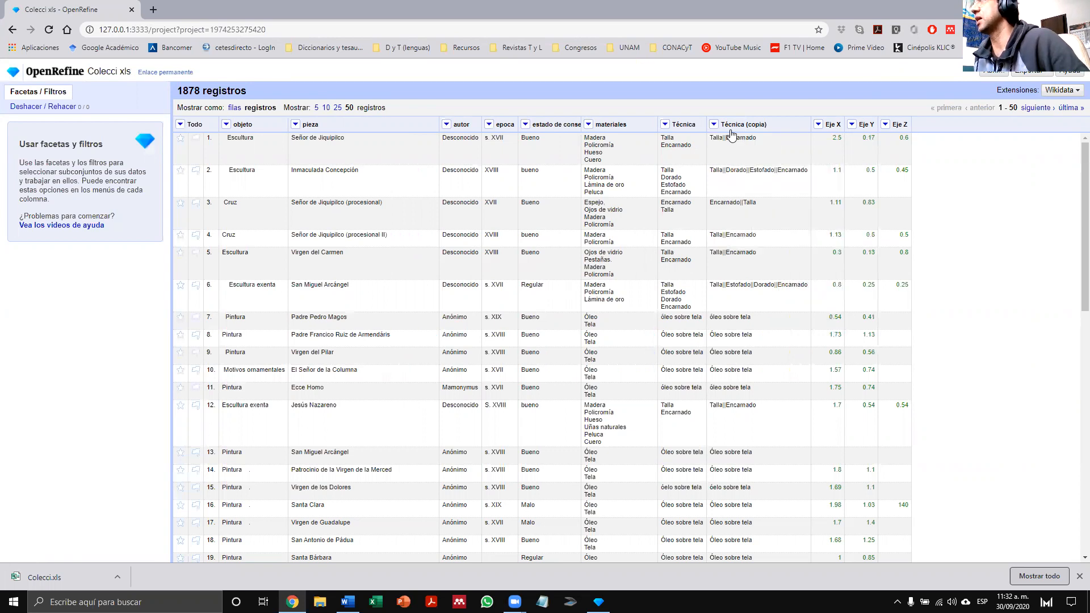
- Split the Técnica (copia) column into several columns at the || separator, with no column limit and the original column removed
click(714, 125)
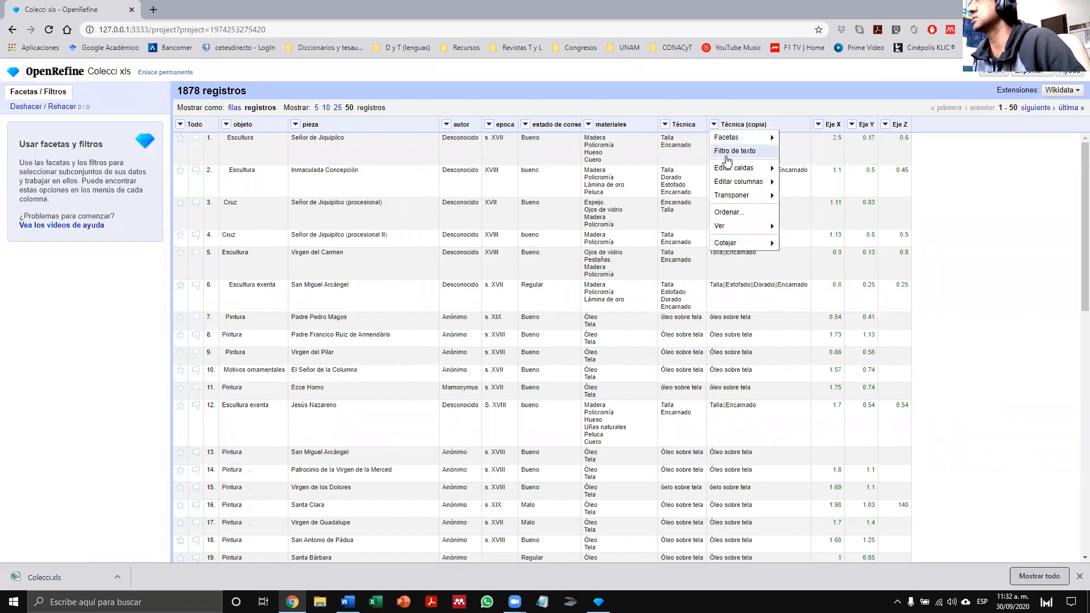
mouse_move(731, 183)
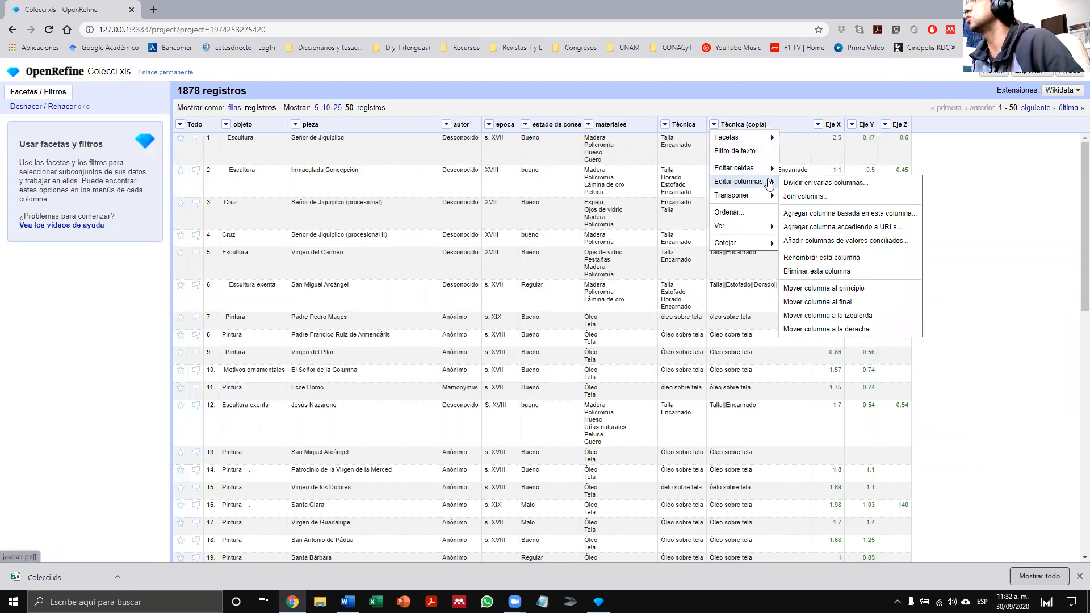
click(811, 182)
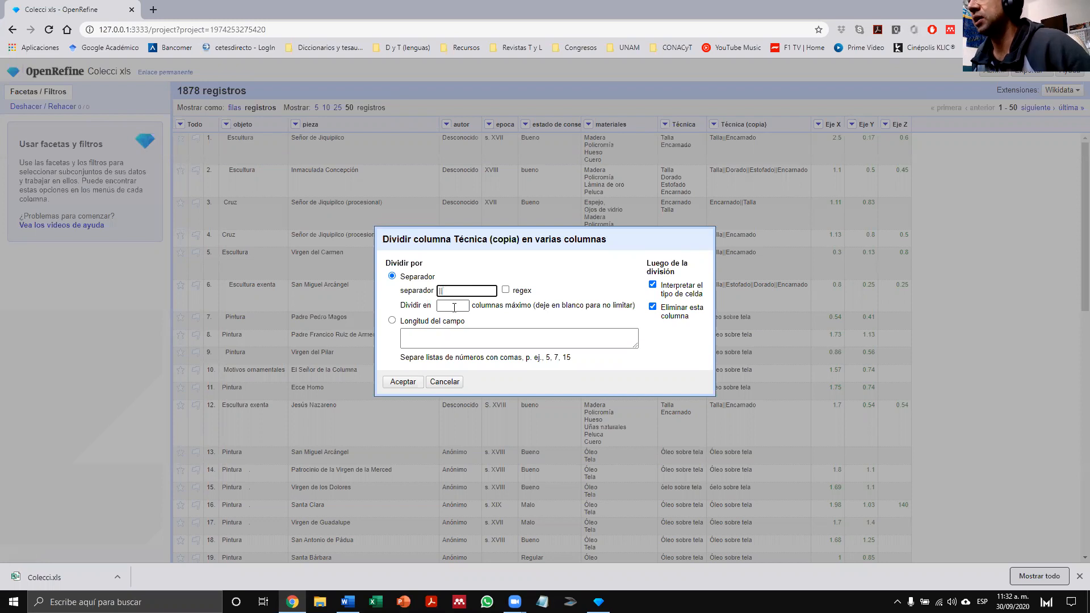
click(454, 308)
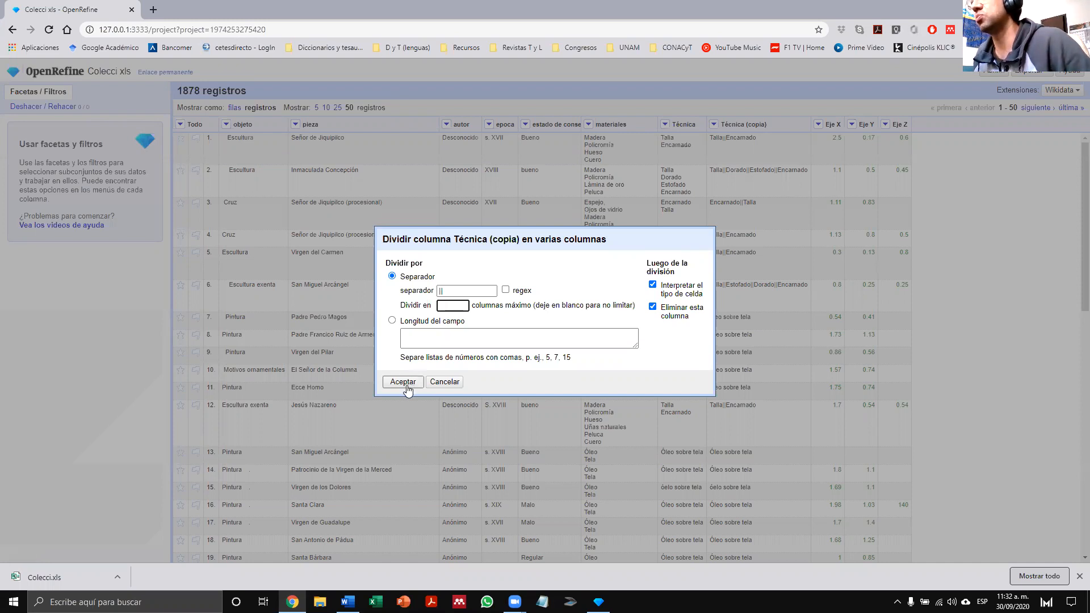
click(417, 336)
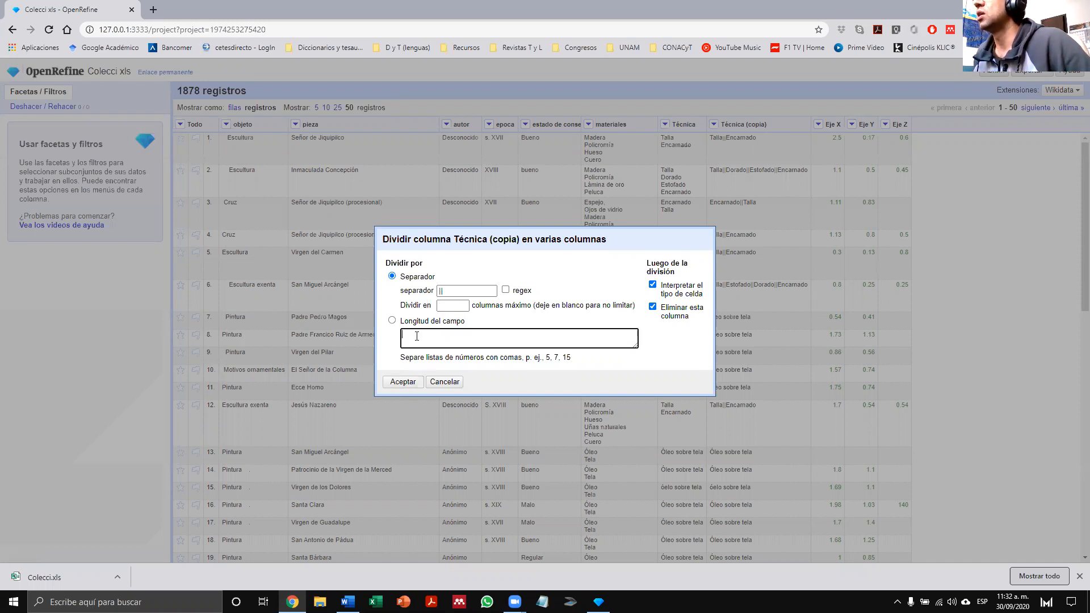
click(404, 384)
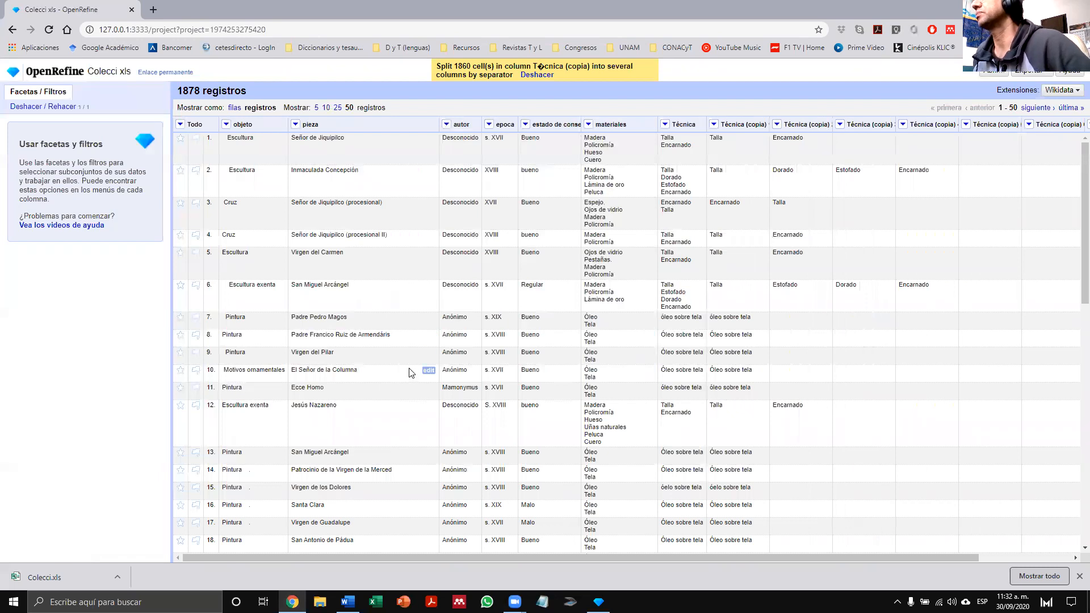
scroll(629, 255, down, 8)
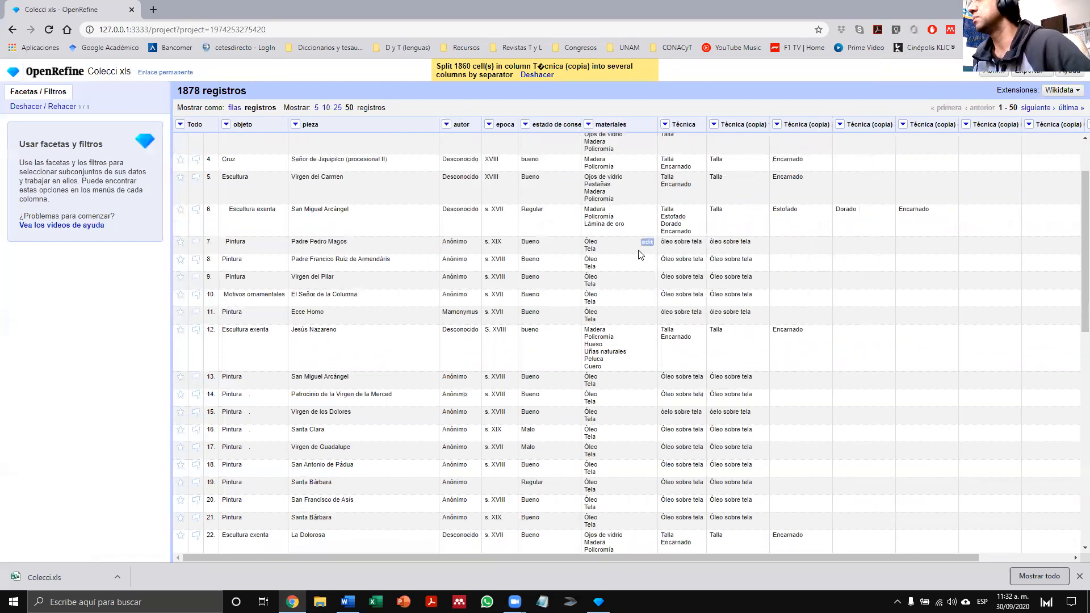
scroll(644, 256, up, 8)
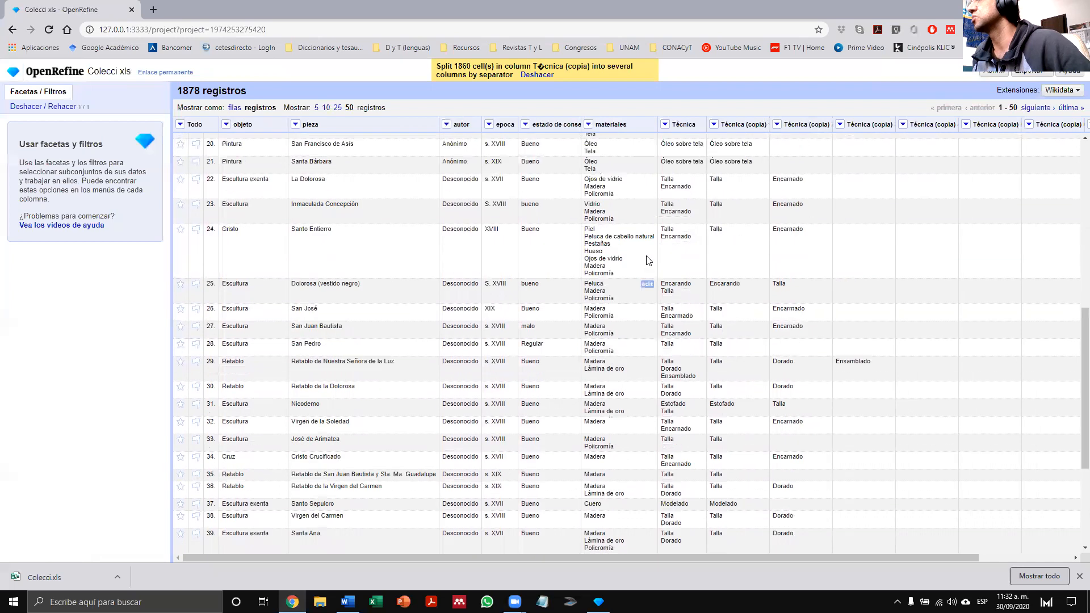